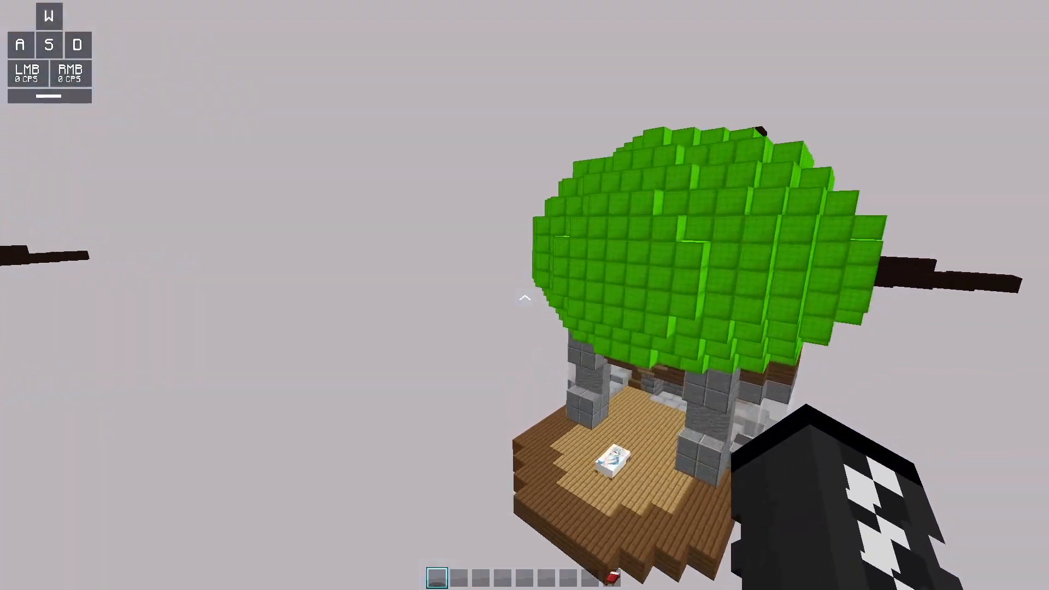
# Frame the green airship's deck and bed from outside and capture it with the interface hidden
pyautogui.press('s')
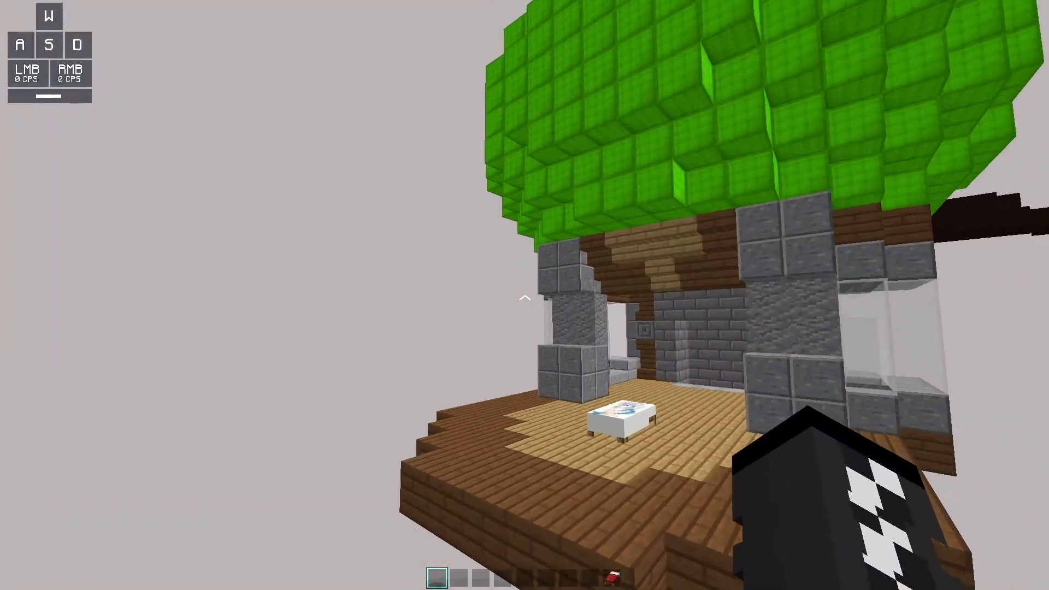
pyautogui.press('F1')
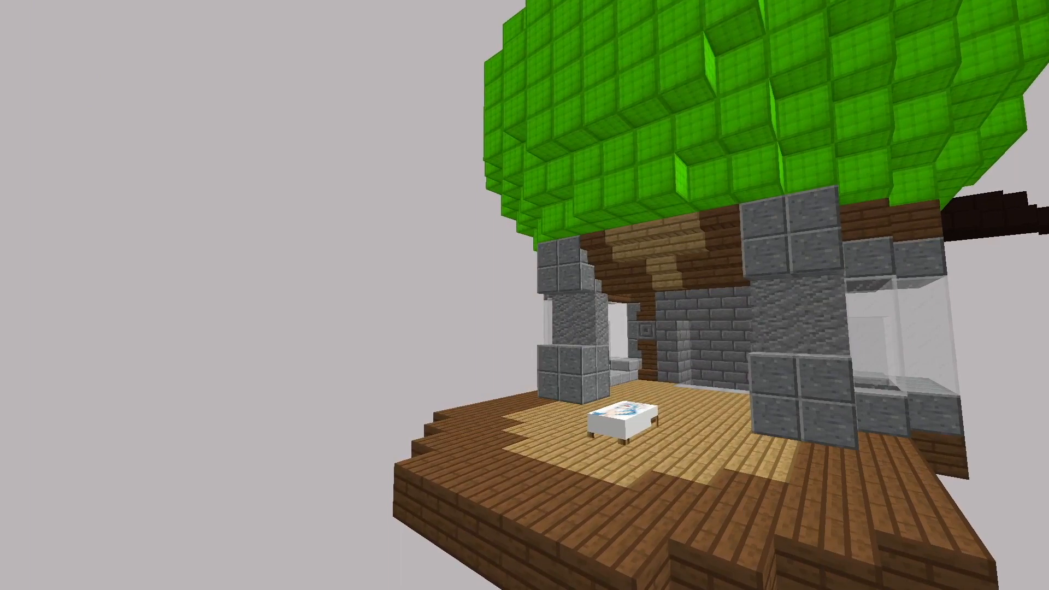
pyautogui.press('F1')
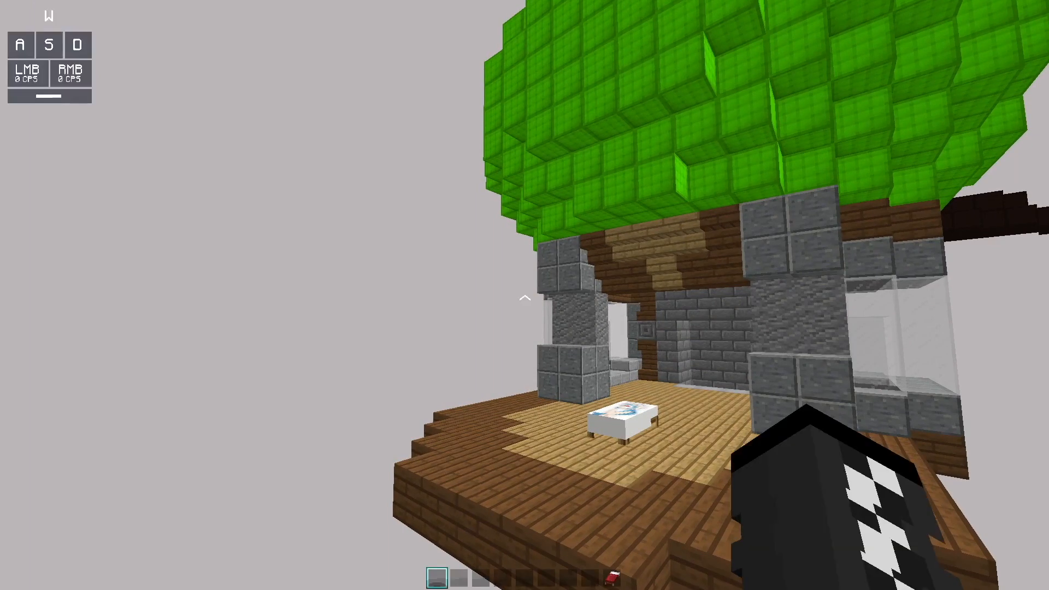
# Search the creative inventory for a crafting table and lime dye, putting the table and 64 lime dye in the hotbar
pyautogui.press('e')
pyautogui.click(612, 218)
pyautogui.write('cr')
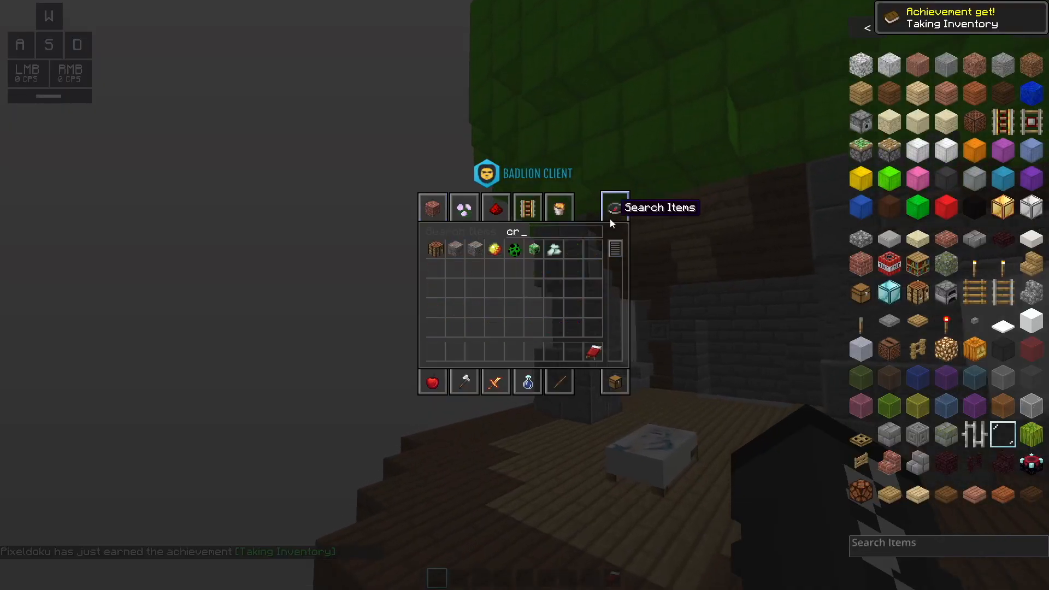
pyautogui.click(435, 249)
pyautogui.click(436, 353)
pyautogui.press('BackSpace')
pyautogui.press('BackSpace')
pyautogui.write('dye')
pyautogui.click(534, 250)
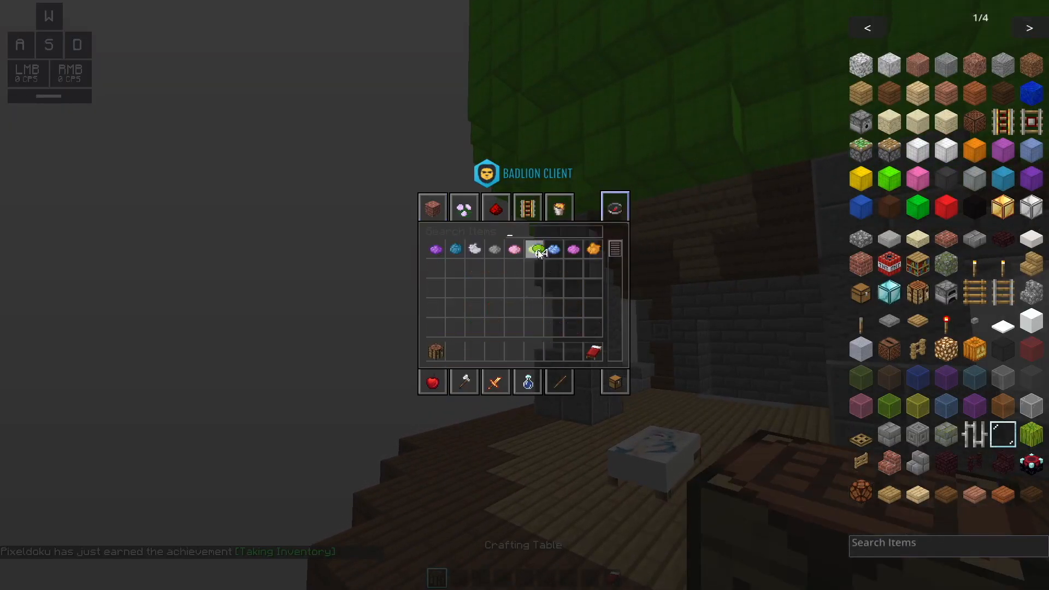
pyautogui.click(456, 352)
# Search the inventory for "leat" and add the leather cap, tunic, pants and boots to the hotbar
pyautogui.press('BackSpace')
pyautogui.press('BackSpace')
pyautogui.press('BackSpace')
pyautogui.write('leat')
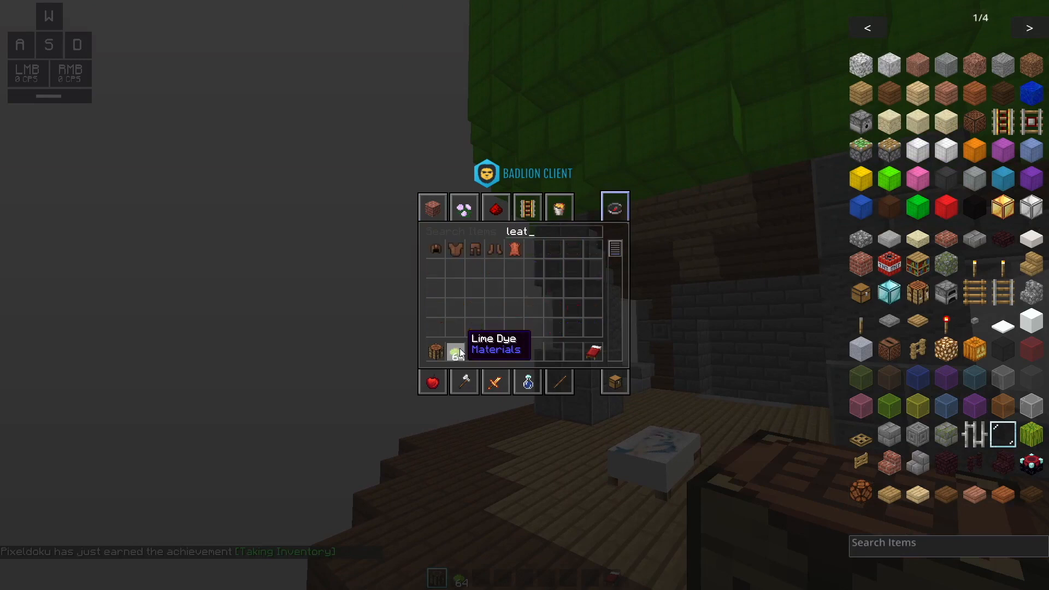
pyautogui.click(436, 249)
pyautogui.click(475, 353)
pyautogui.click(495, 353)
pyautogui.click(475, 250)
pyautogui.click(517, 354)
pyautogui.click(495, 249)
pyautogui.click(531, 353)
# Add the enchanted book found with "aq" and an iron sword found with "sw" to the hotbar
pyautogui.press('BackSpace')
pyautogui.press('BackSpace')
pyautogui.press('BackSpace')
pyautogui.press('BackSpace')
pyautogui.write('aq')
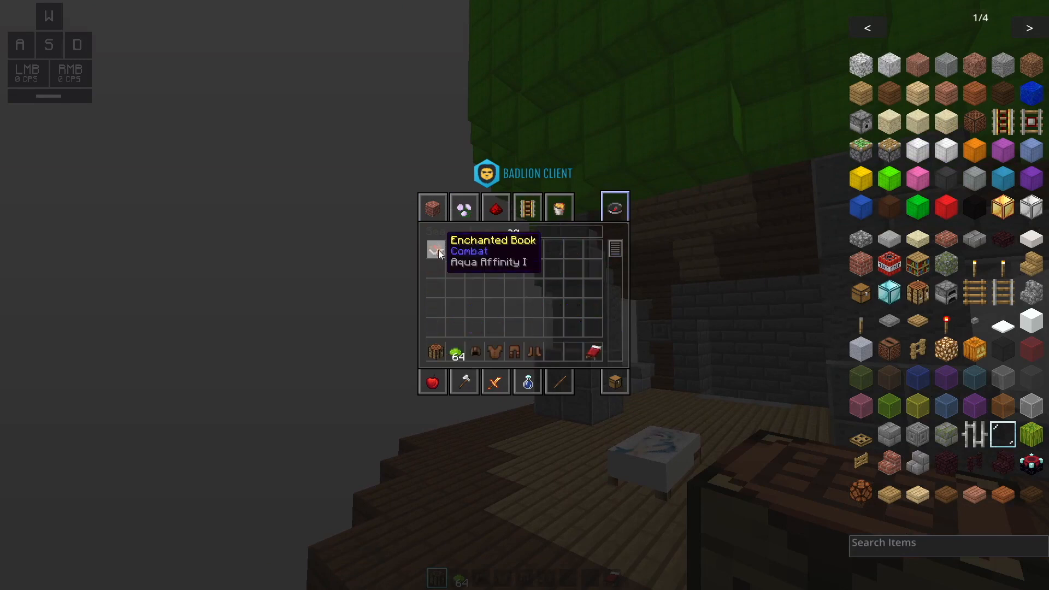
pyautogui.click(439, 254)
pyautogui.click(554, 352)
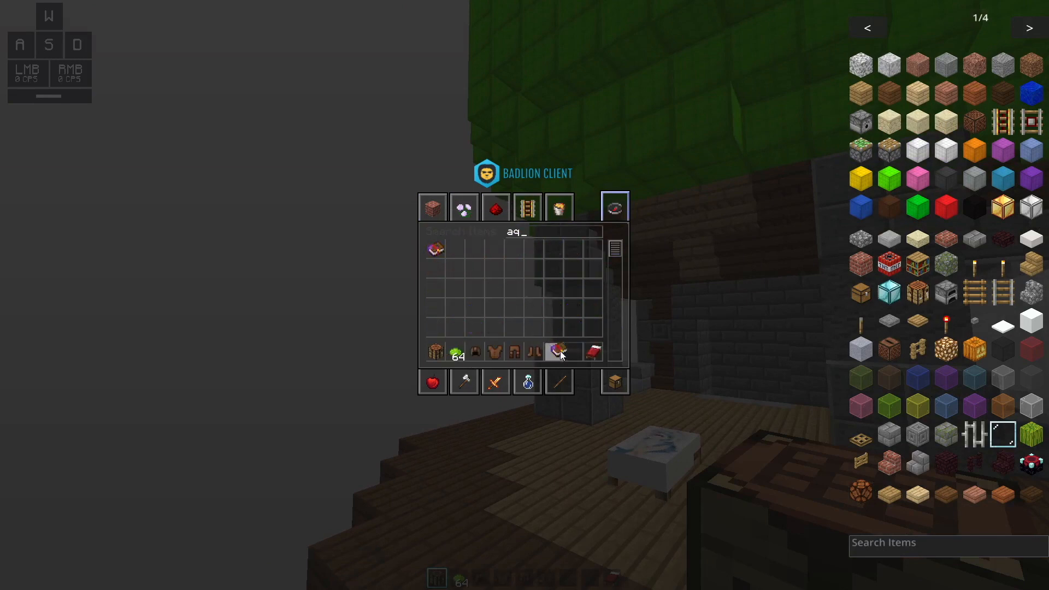
pyautogui.press('BackSpace')
pyautogui.press('BackSpace')
pyautogui.write('sw')
pyautogui.click(436, 250)
pyautogui.click(574, 353)
pyautogui.click(615, 382)
pyautogui.press('e')
# Fly into the open sky between the green and blue airships and check the armoured character holding the iron sword in third person
pyautogui.press('w')
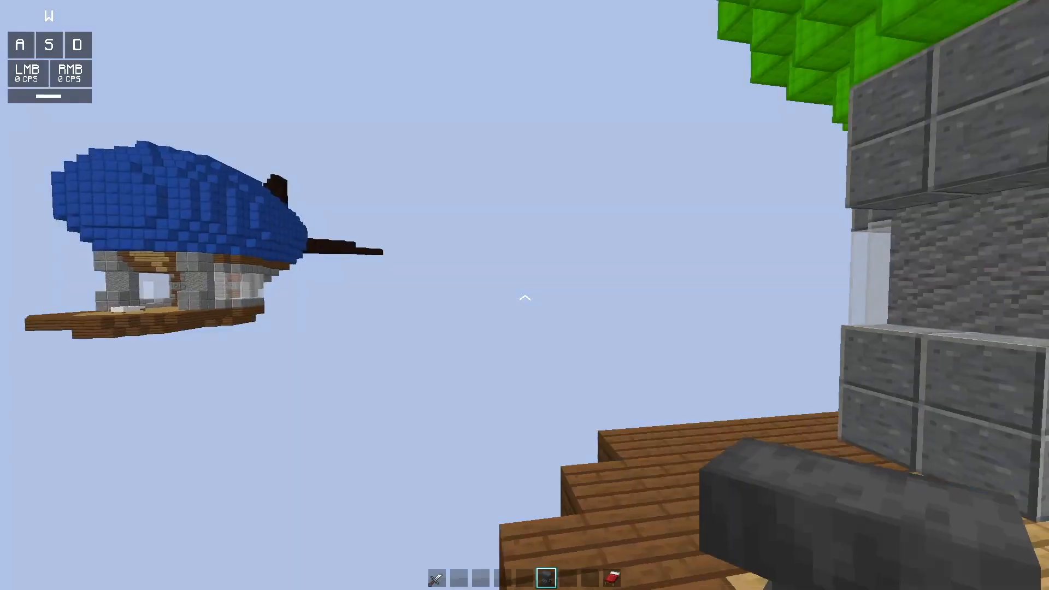
pyautogui.press('a')
pyautogui.press('s')
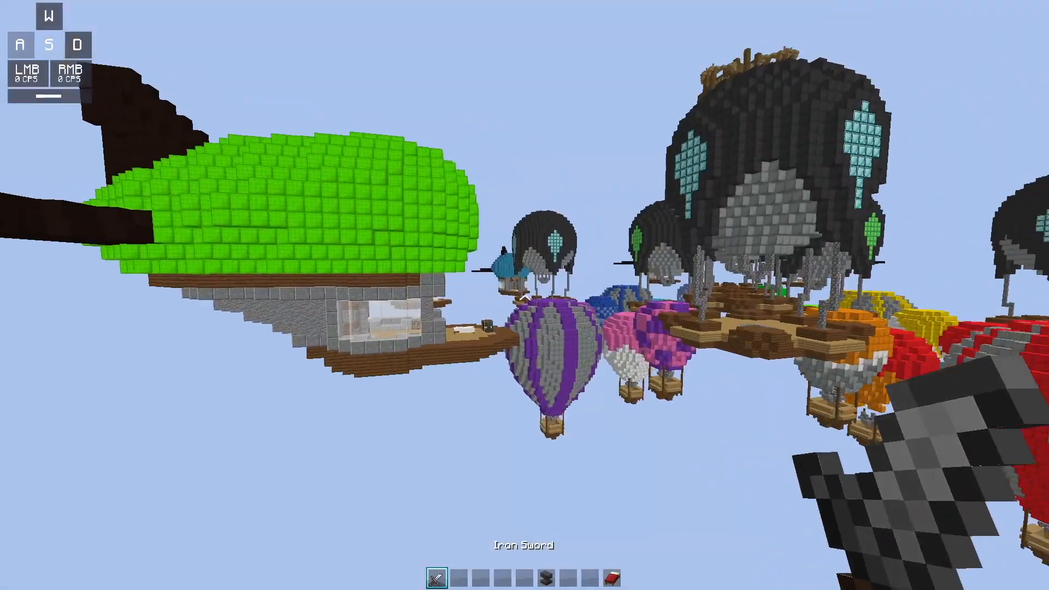
pyautogui.press('F5')
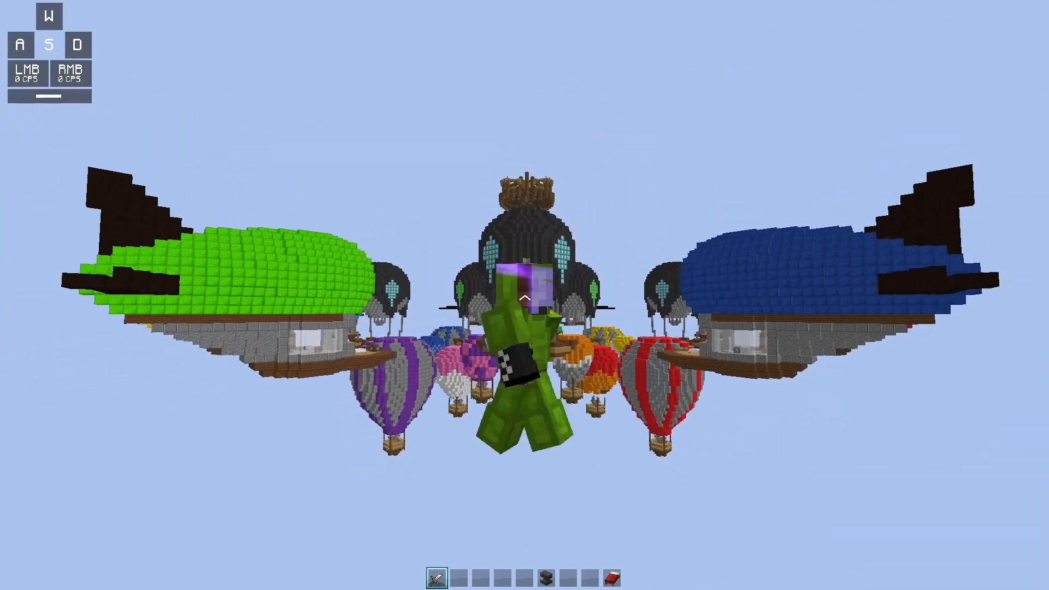
pyautogui.press('F5')
pyautogui.click(524, 298)
pyautogui.click(524, 298)
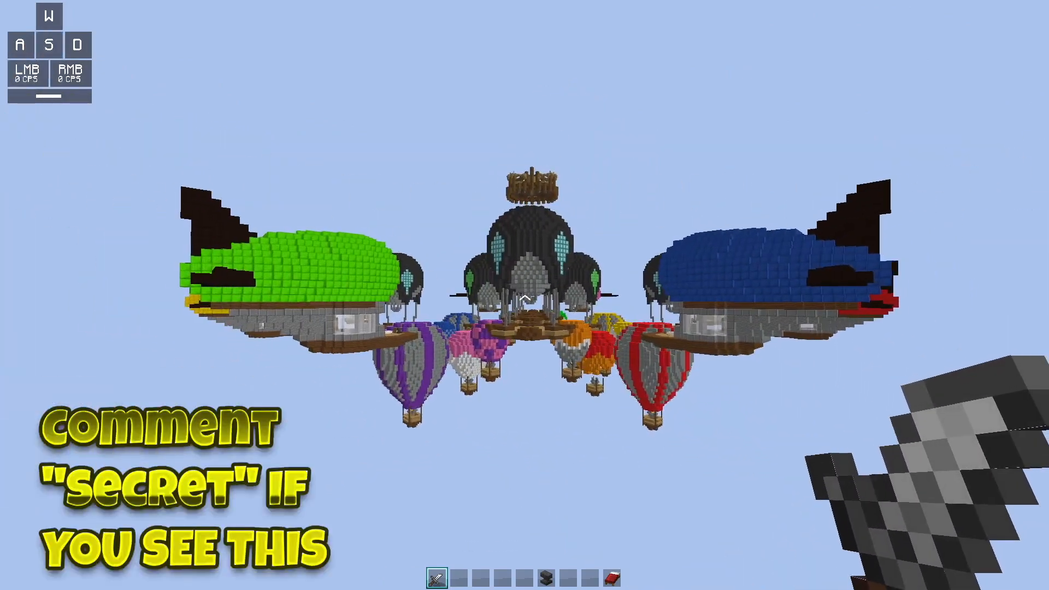
# Record the armoured character swinging the iron sword in mid-air while cycling through the camera perspectives
pyautogui.press('F5')
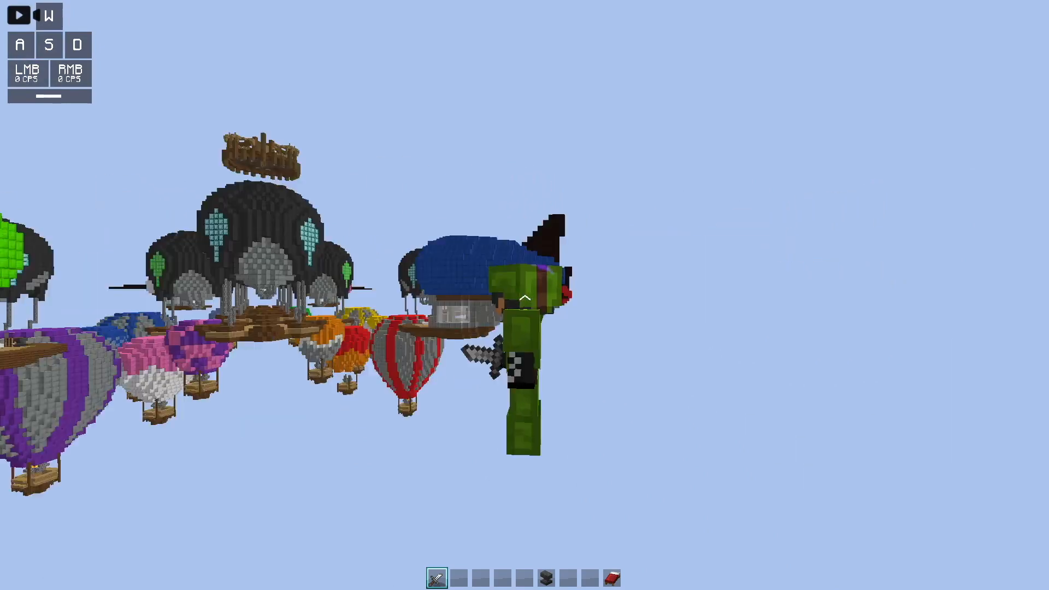
pyautogui.press('F5')
pyautogui.press('F5')
pyautogui.press('F5')
pyautogui.click(525, 298)
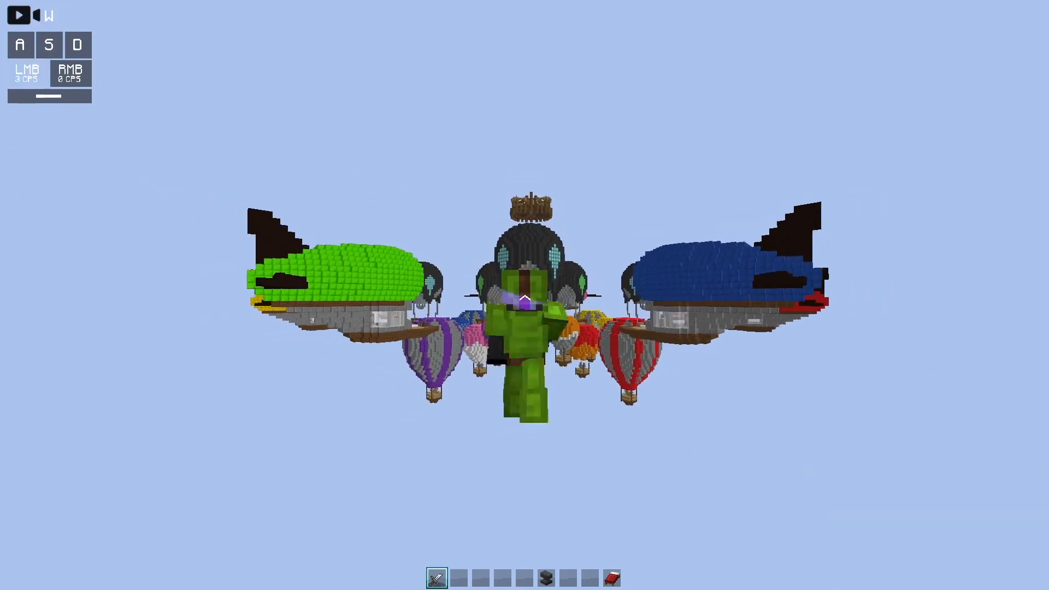
pyautogui.click(525, 298)
pyautogui.click(524, 298)
pyautogui.press('F5')
pyautogui.press('F5')
pyautogui.click(525, 298)
pyautogui.click(524, 298)
pyautogui.press('s')
pyautogui.press('F5')
pyautogui.press('F5')
pyautogui.rightClick(524, 298)
pyautogui.press('F5')
pyautogui.press('w')
pyautogui.press('F5')
pyautogui.click(524, 298)
pyautogui.click(525, 298)
pyautogui.click(525, 298)
pyautogui.press('F5')
pyautogui.press('F5')
pyautogui.click(524, 298)
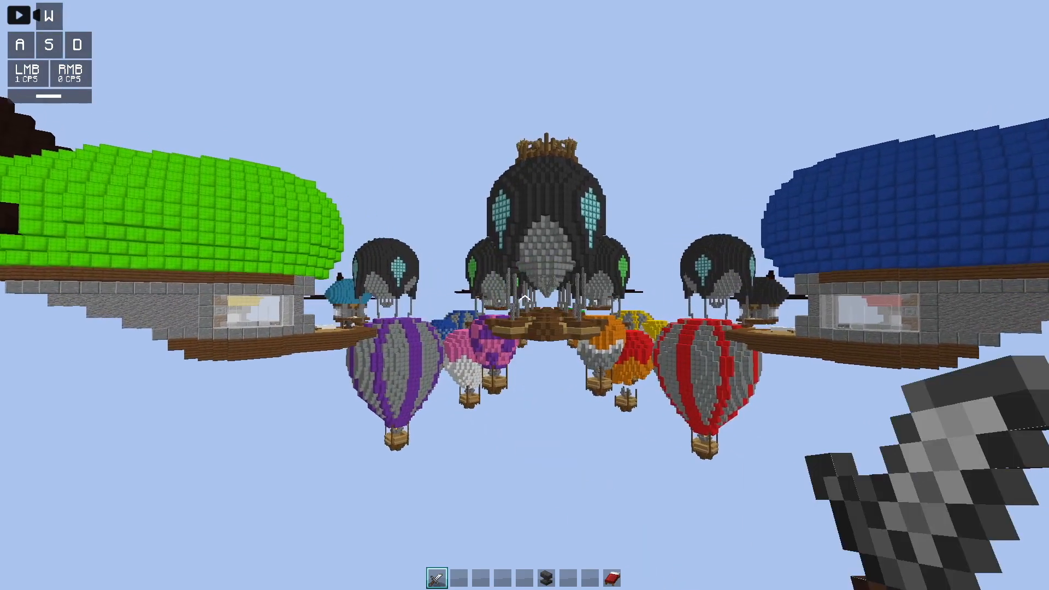
pyautogui.press('s')
# Leave the world and open the recorded replay in the Replay Viewer
pyautogui.press('Escape')
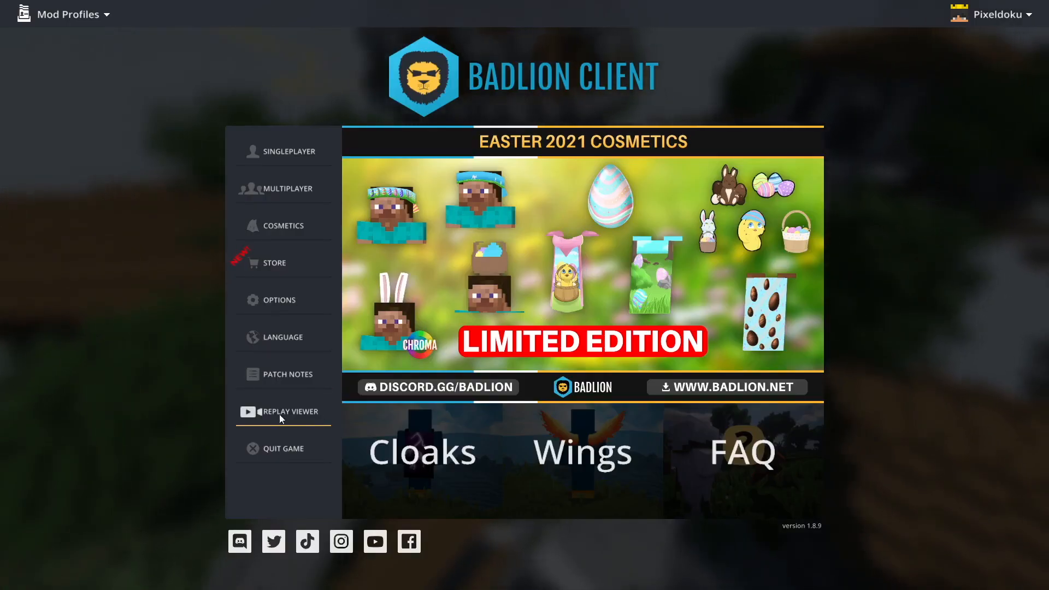
pyautogui.click(286, 412)
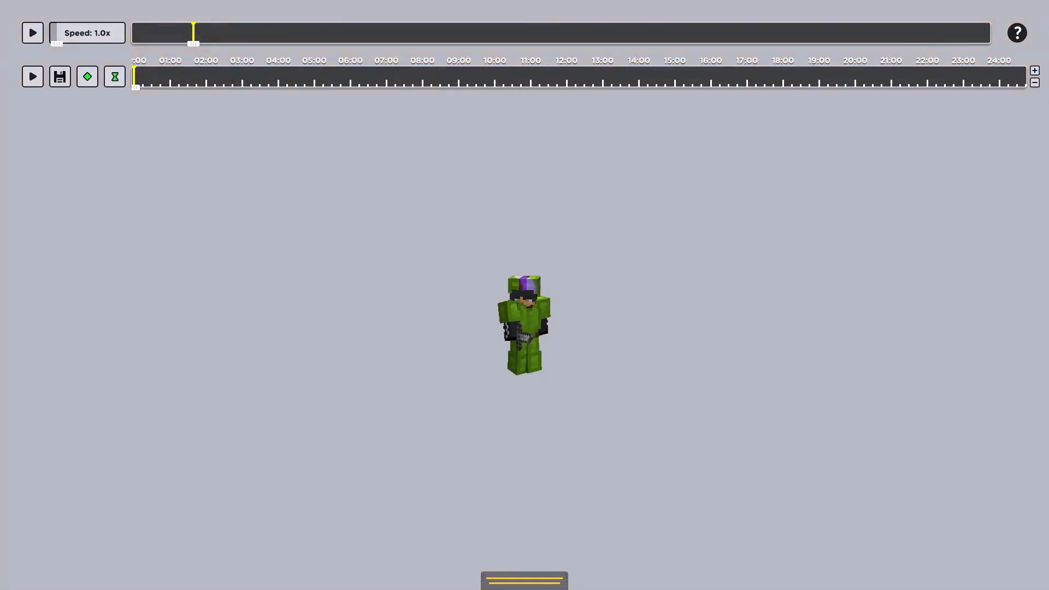
pyautogui.press('w')
pyautogui.press('Escape')
pyautogui.click(490, 339)
pyautogui.press('Escape')
pyautogui.press('Escape')
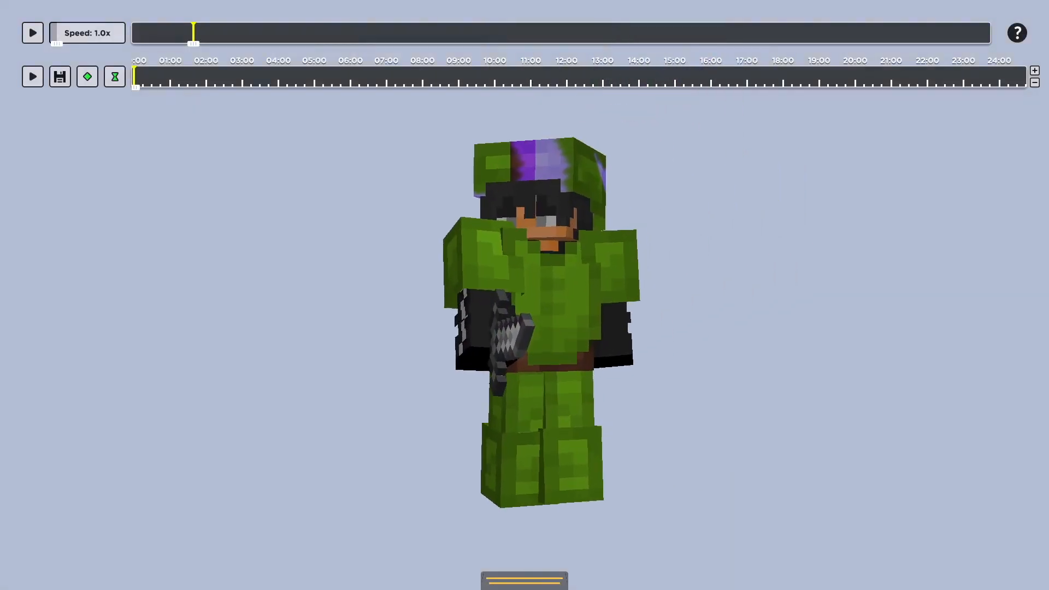
# Slow the replay to 0.1x speed and look through it for a good sword-swing pose
pyautogui.press('Escape')
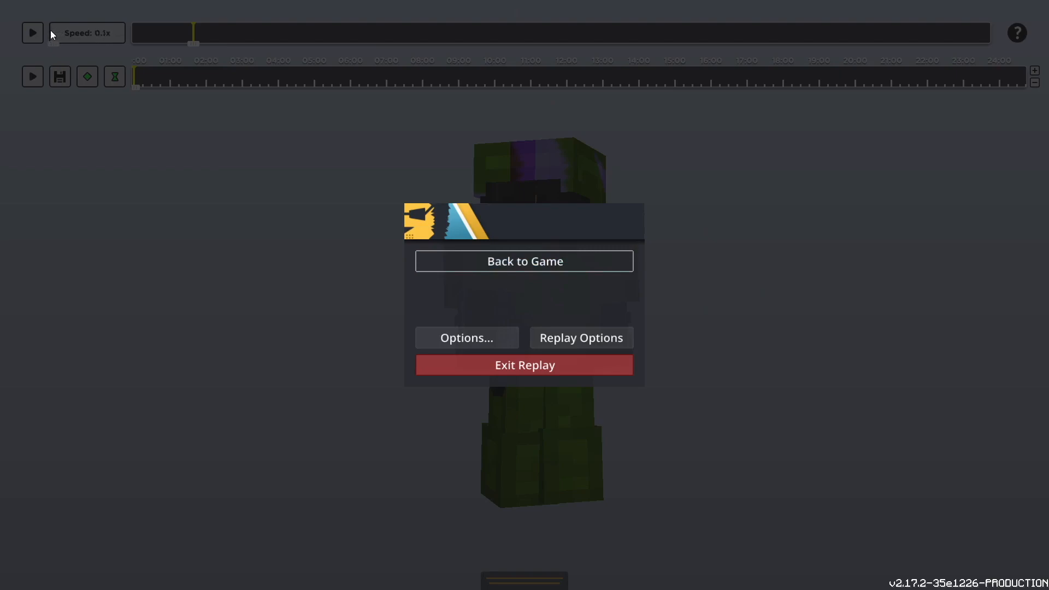
pyautogui.press('Escape')
pyautogui.press('p')
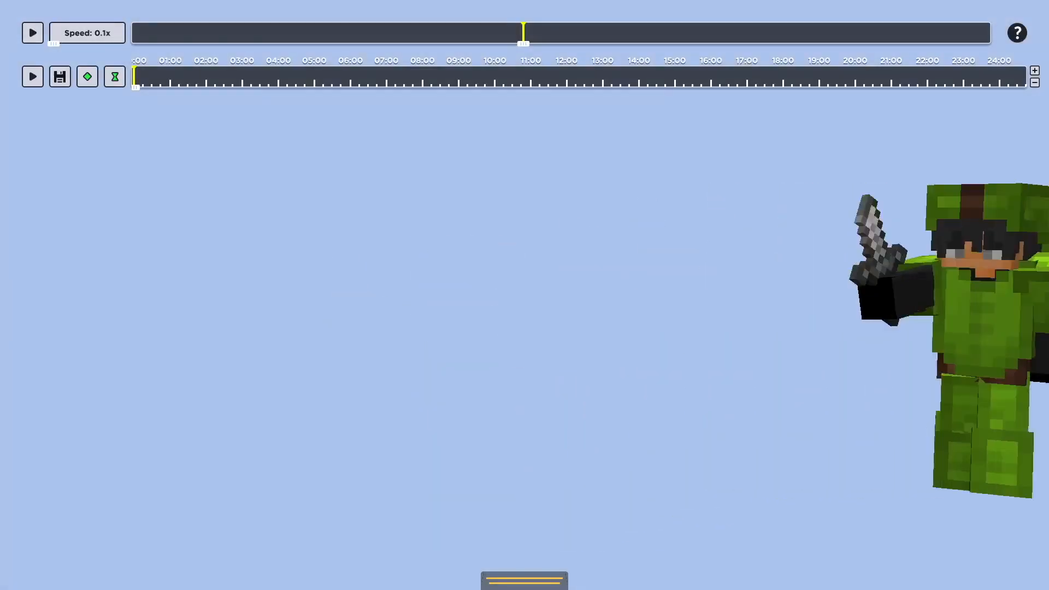
pyautogui.press('p')
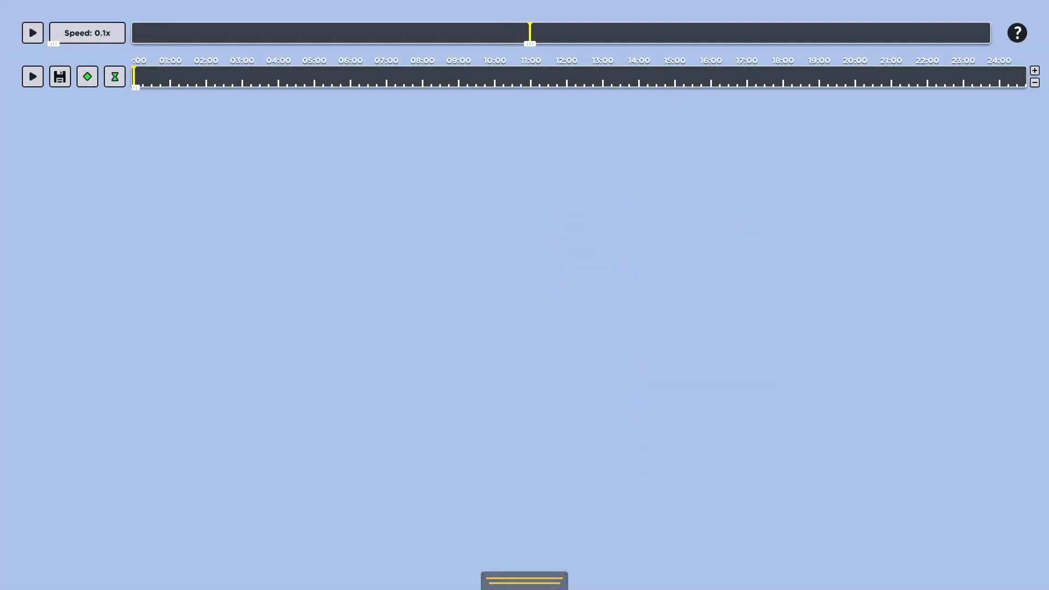
pyautogui.press('p')
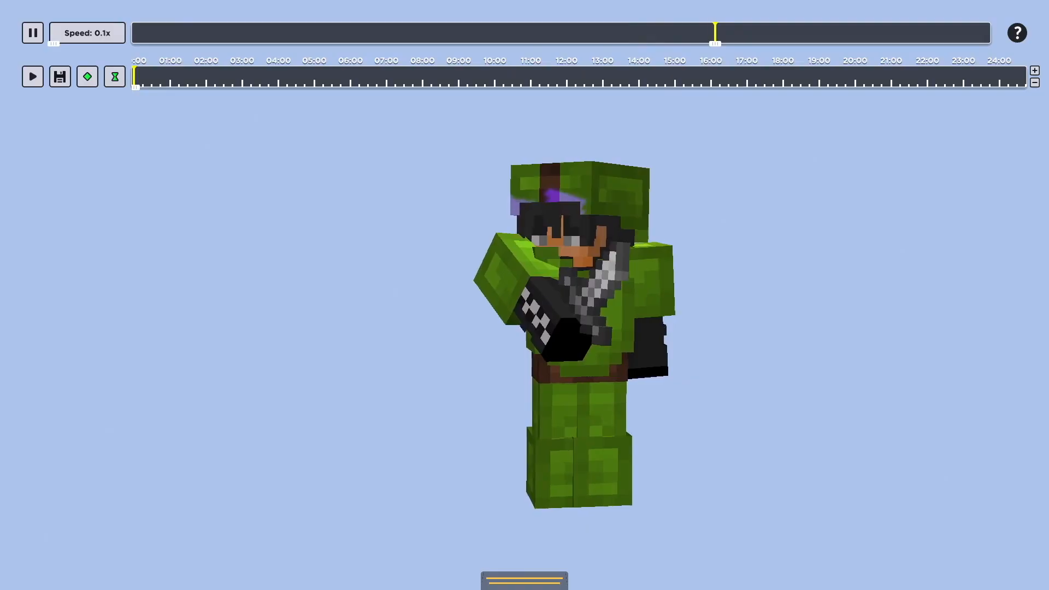
# Play the replay at 1.1x, pause on the raised-sword pose and frame the character close up with the interface hidden
pyautogui.press('Escape')
pyautogui.click(57, 43)
pyautogui.click(37, 33)
pyautogui.press('Escape')
pyautogui.press('Escape')
pyautogui.press('Escape')
pyautogui.press('w')
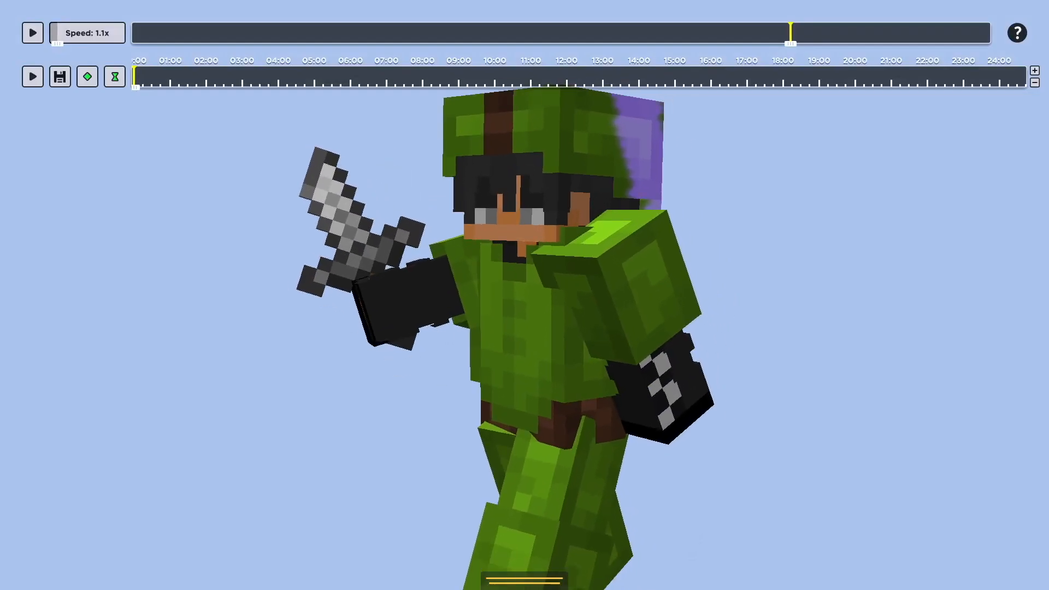
pyautogui.press('F1')
pyautogui.press('s')
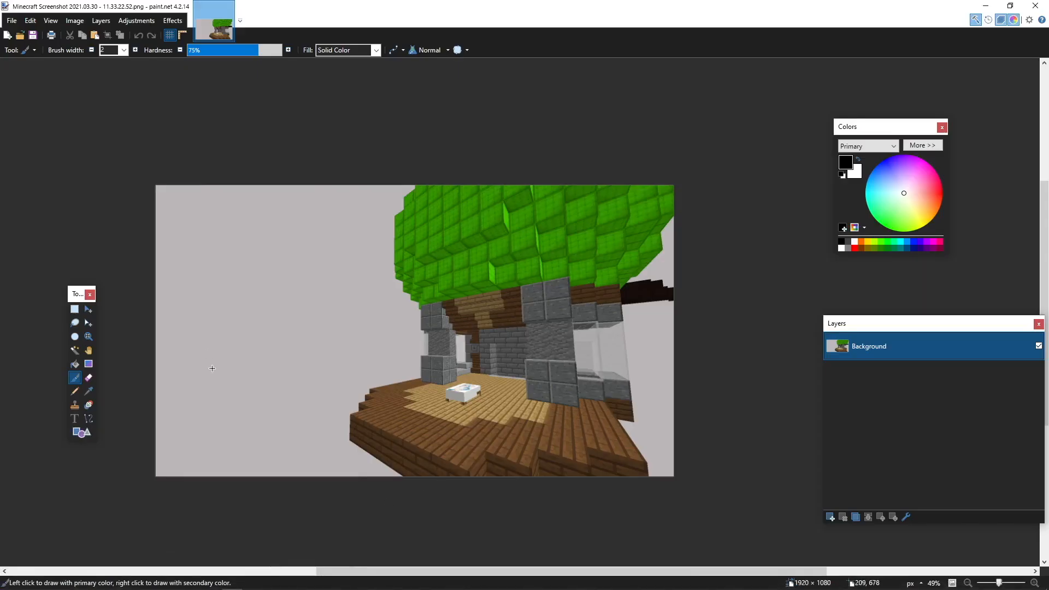
# Switch to paint.net with the airship screenshot and set both primary and secondary colors to fully transparent white
pyautogui.click(923, 145)
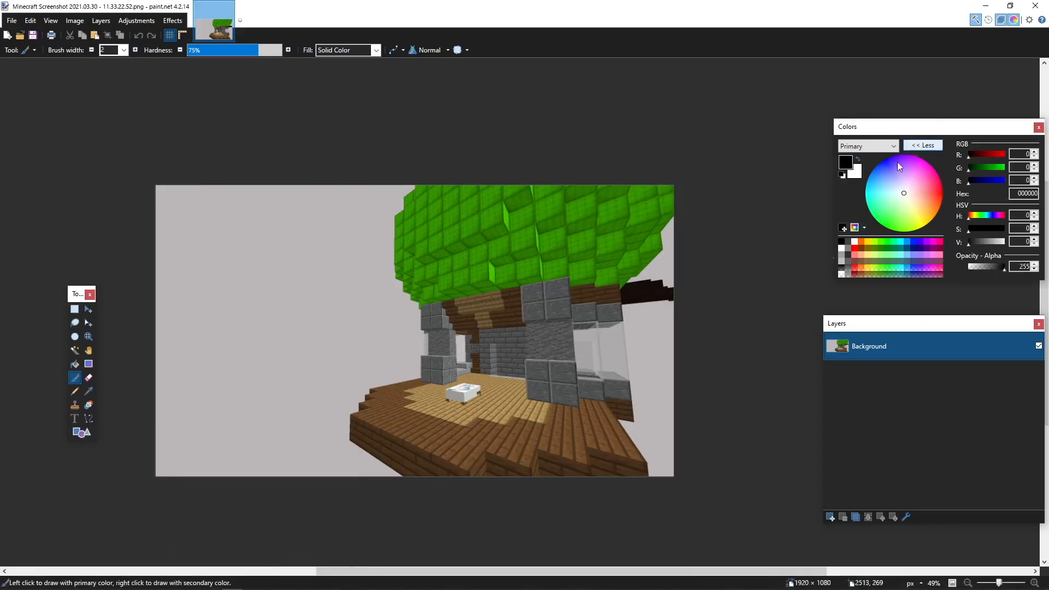
pyautogui.click(841, 274)
pyautogui.click(857, 170)
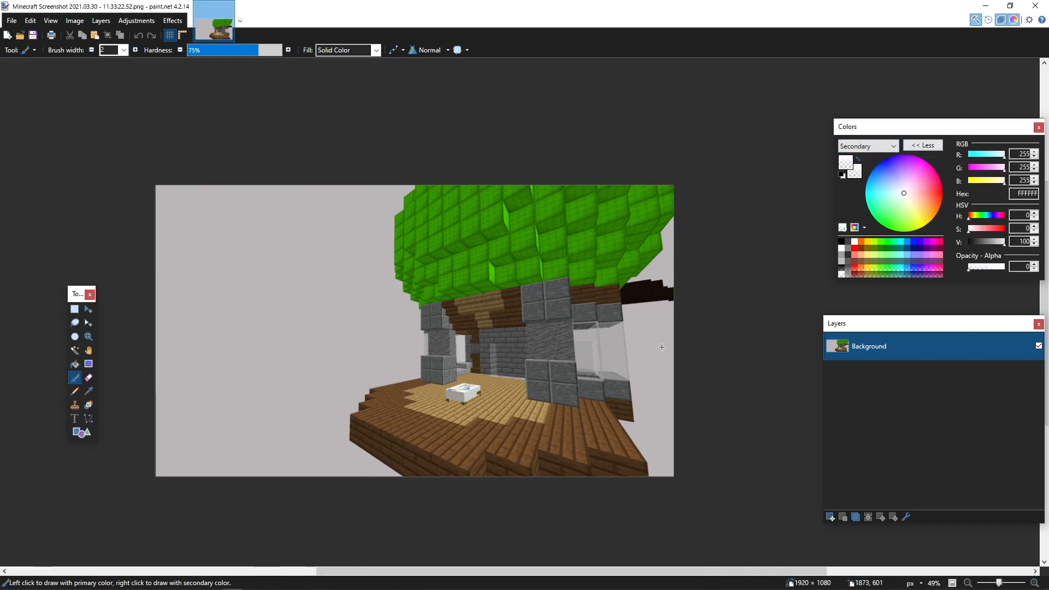
# Select the large open sky area left of the airship with the Magic Wand at 33% tolerance and erase it
pyautogui.click(76, 350)
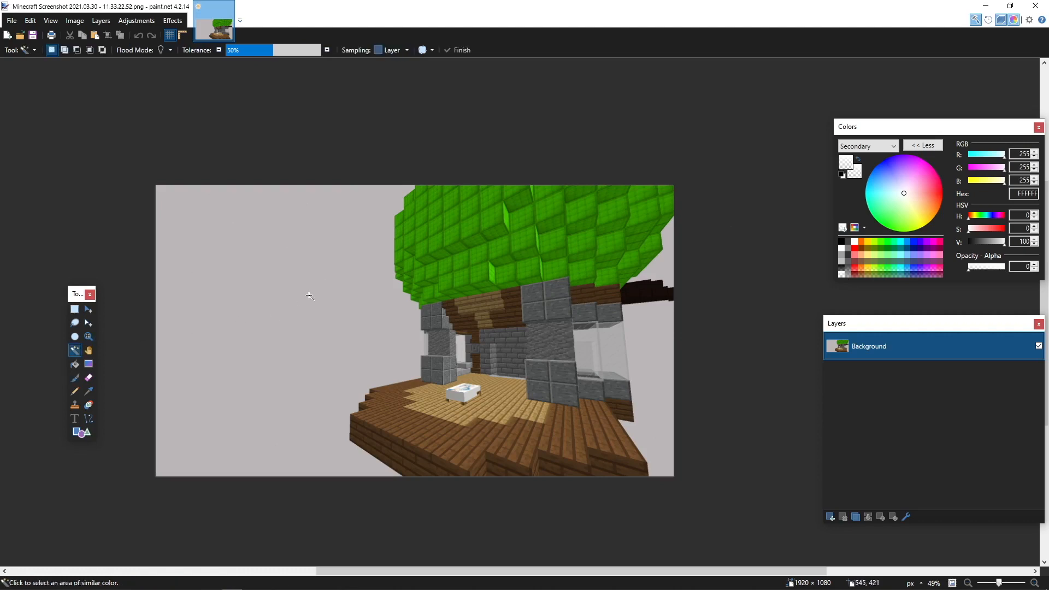
pyautogui.click(320, 280)
pyautogui.moveTo(256, 51); pyautogui.dragTo(251, 51)
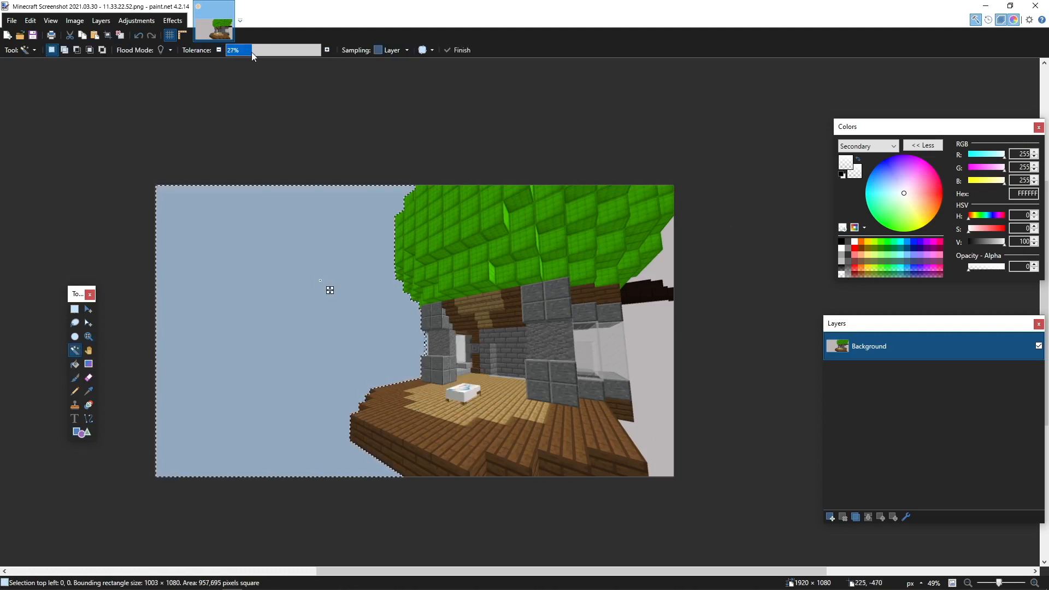
pyautogui.click(84, 310)
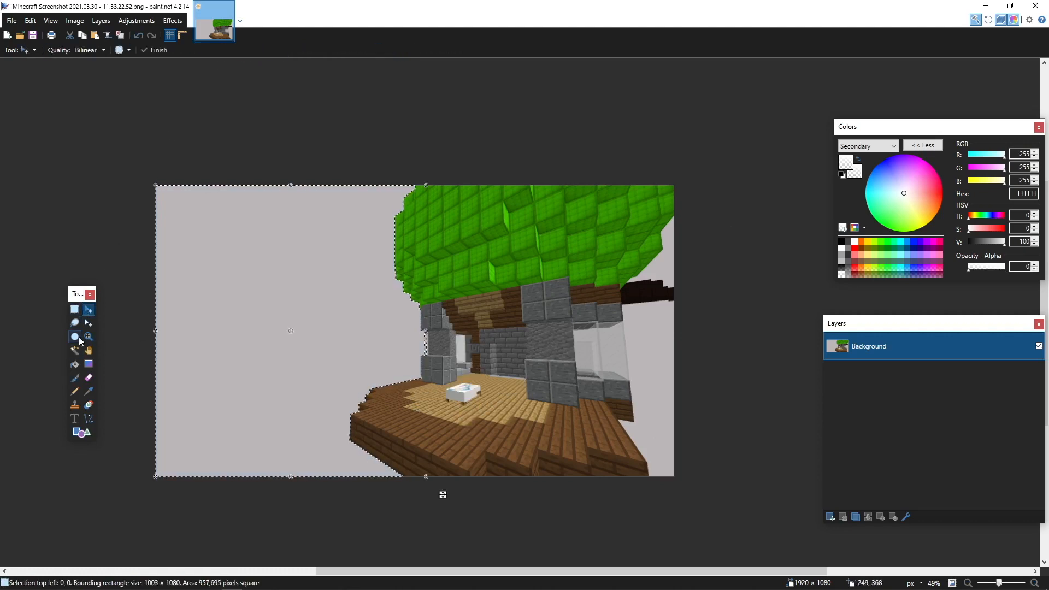
pyautogui.click(78, 348)
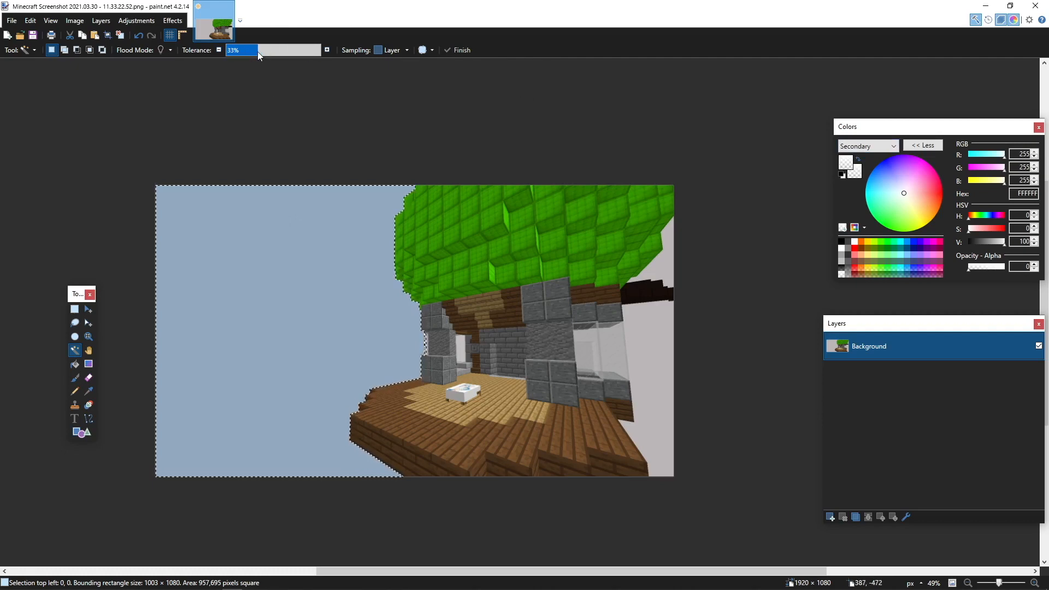
pyautogui.click(255, 247)
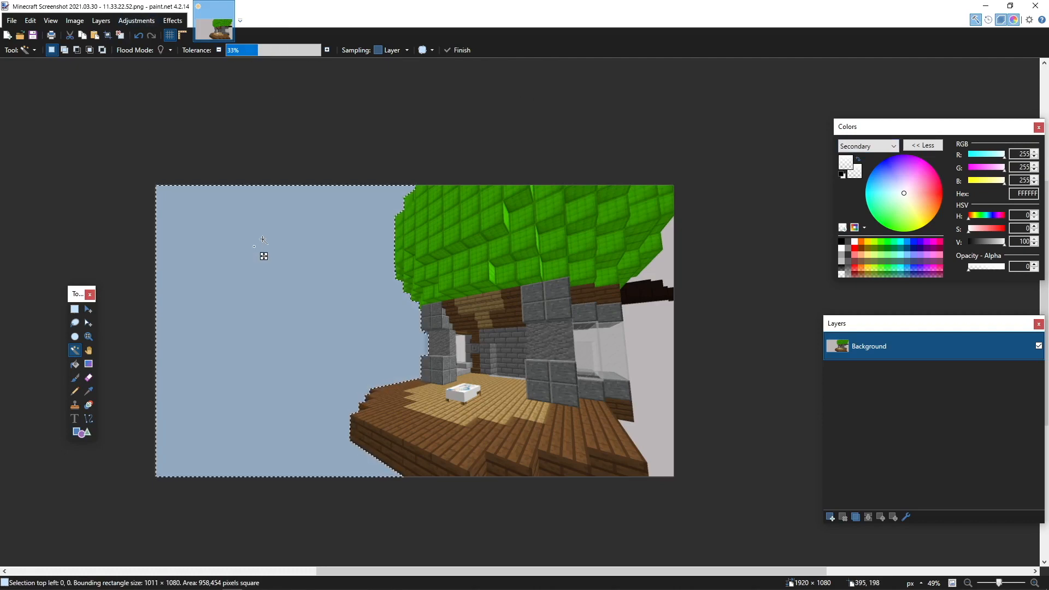
pyautogui.press('Delete')
# Select the sky right of the airship's cabin, reduce the tolerance to 14% to exclude the windows, and erase it
pyautogui.click(659, 348)
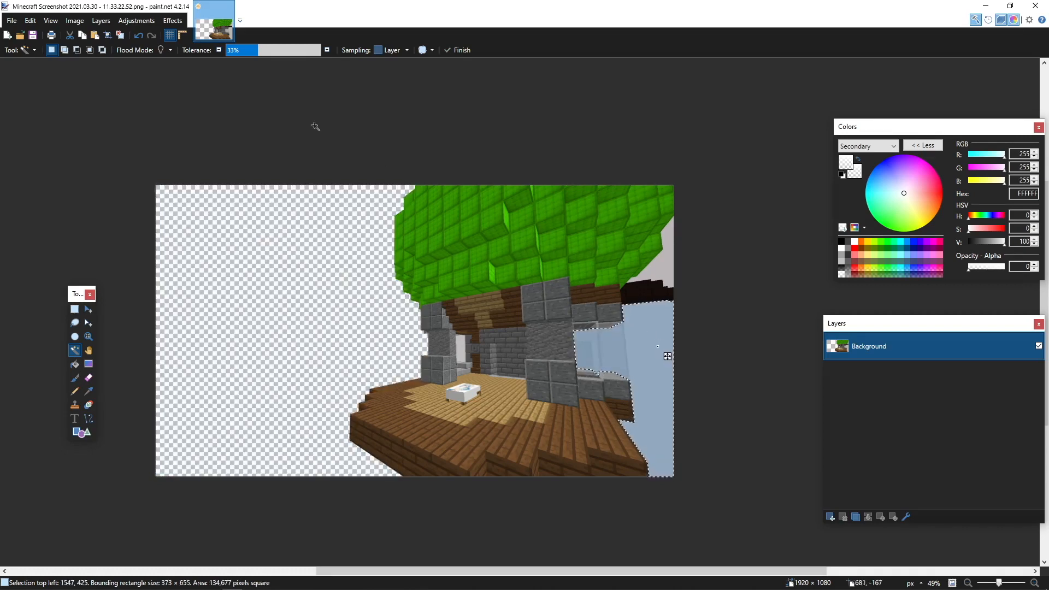
pyautogui.click(240, 51)
pyautogui.press('Delete')
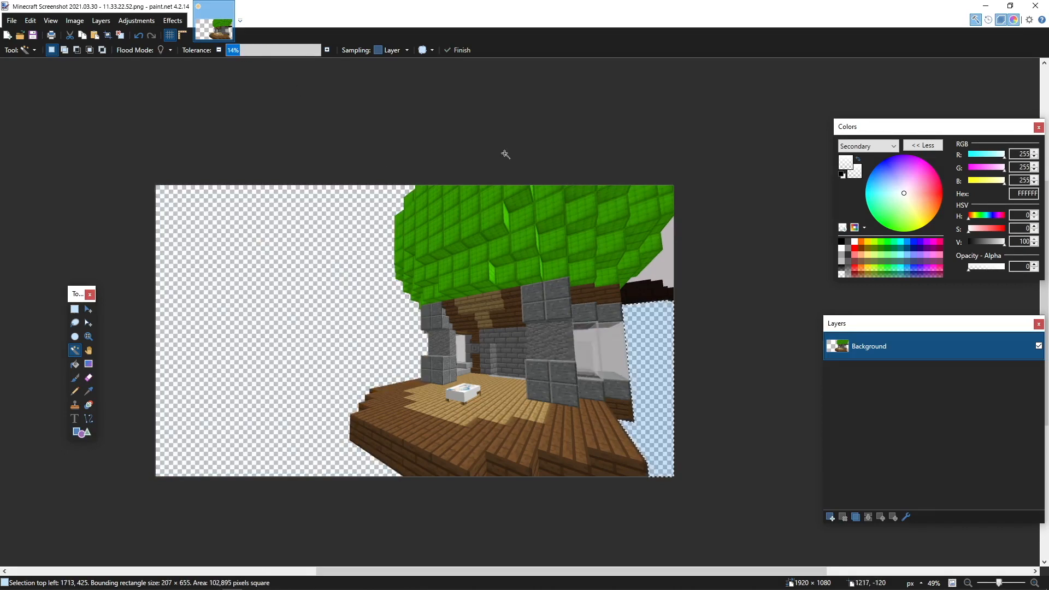
# Erase the small sky patch between the green balloon and the dark fin, deselect, and inspect the cutout's edges
pyautogui.click(670, 238)
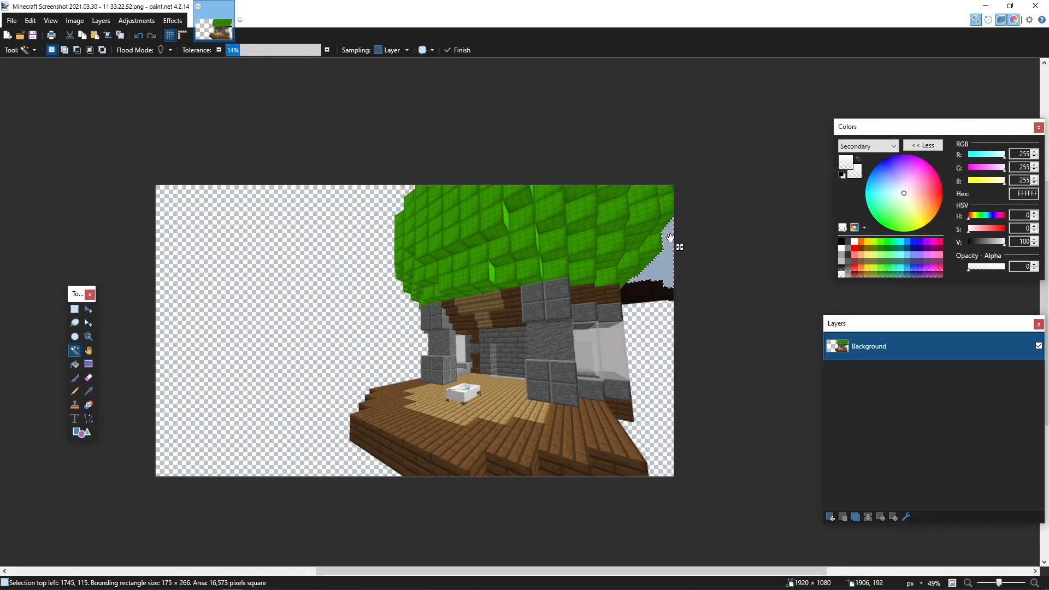
pyautogui.press('Delete')
pyautogui.click(121, 36)
pyautogui.scroll(5, 448, 292)
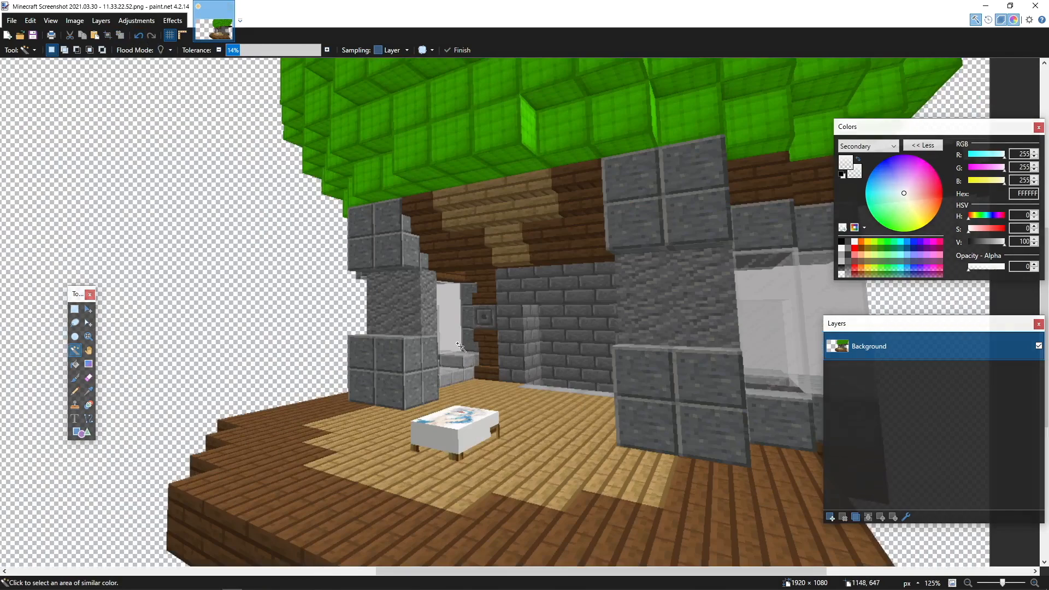
pyautogui.scroll(-4, 449, 292)
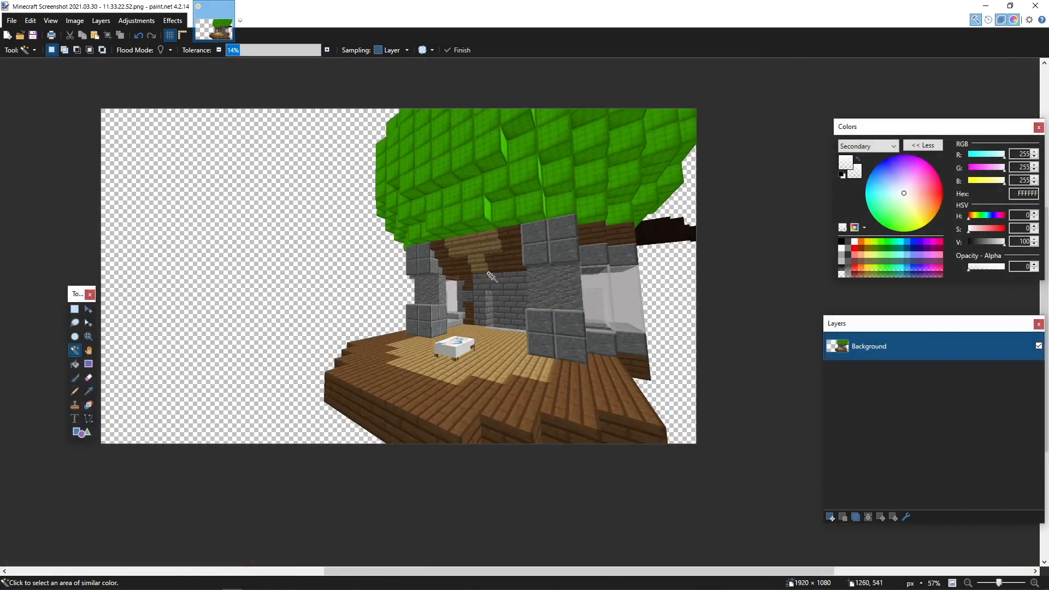
pyautogui.scroll(1, 380, 257)
pyautogui.scroll(-3, 380, 256)
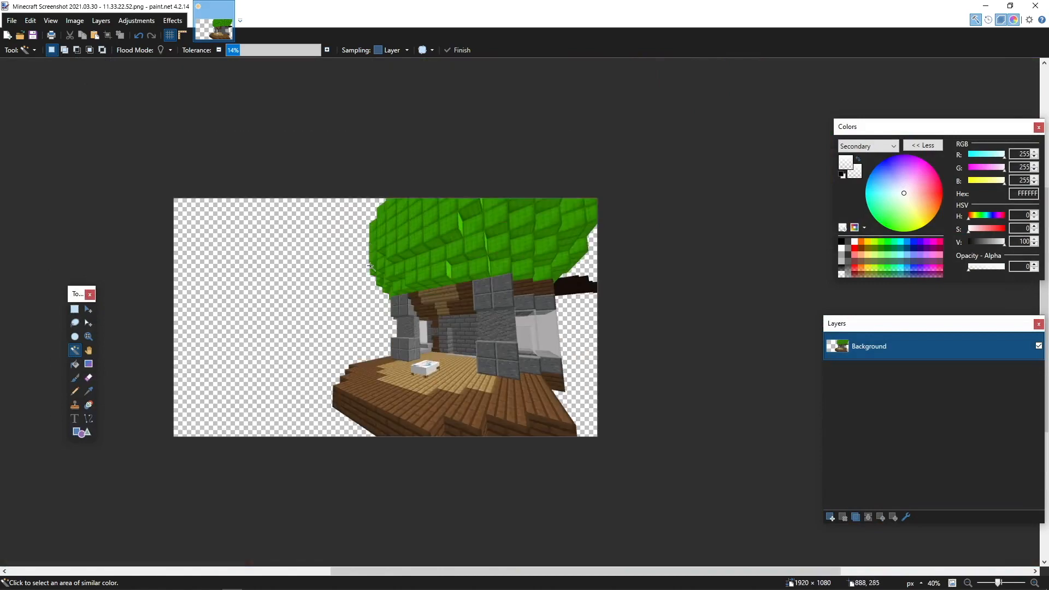
# Switch to Photopea and create a new 1280 × 720 px project with a transparent background
pyautogui.scroll(2, 366, 326)
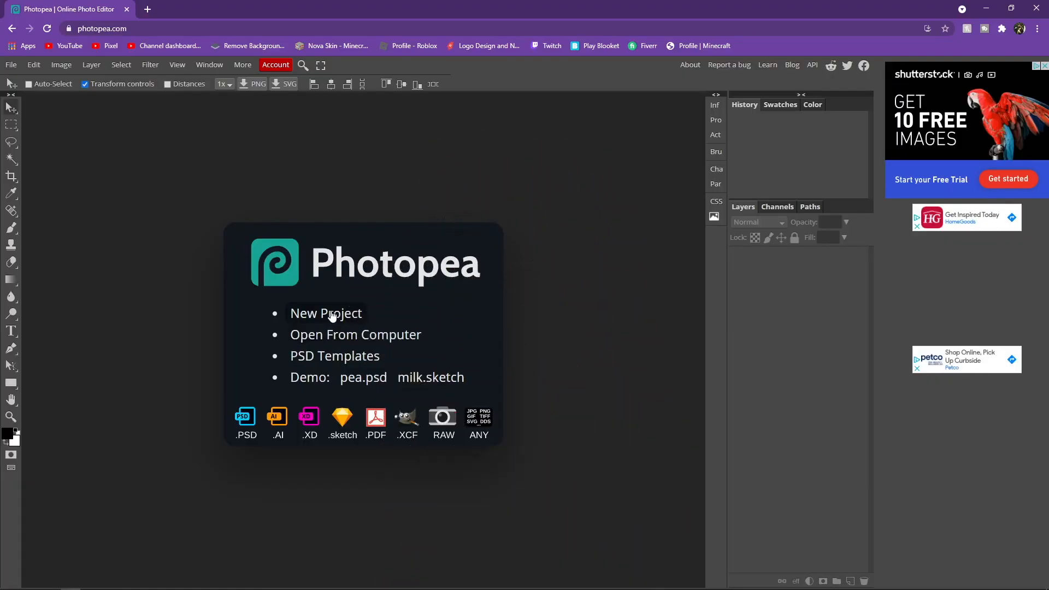
pyautogui.rightClick(278, 268)
pyautogui.click(275, 237)
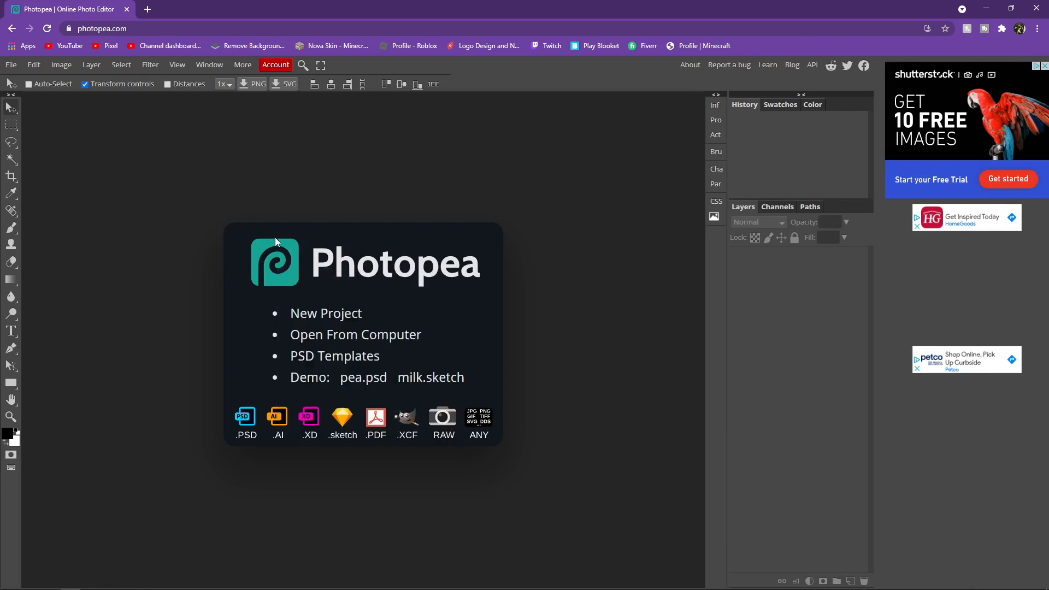
pyautogui.click(340, 320)
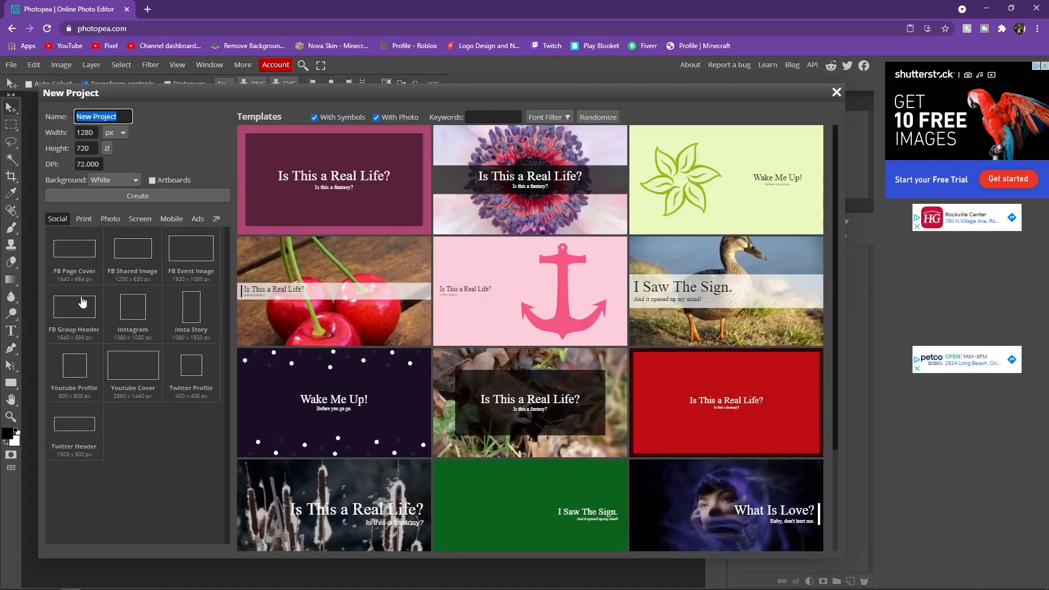
pyautogui.moveTo(95, 131); pyautogui.dragTo(77, 146)
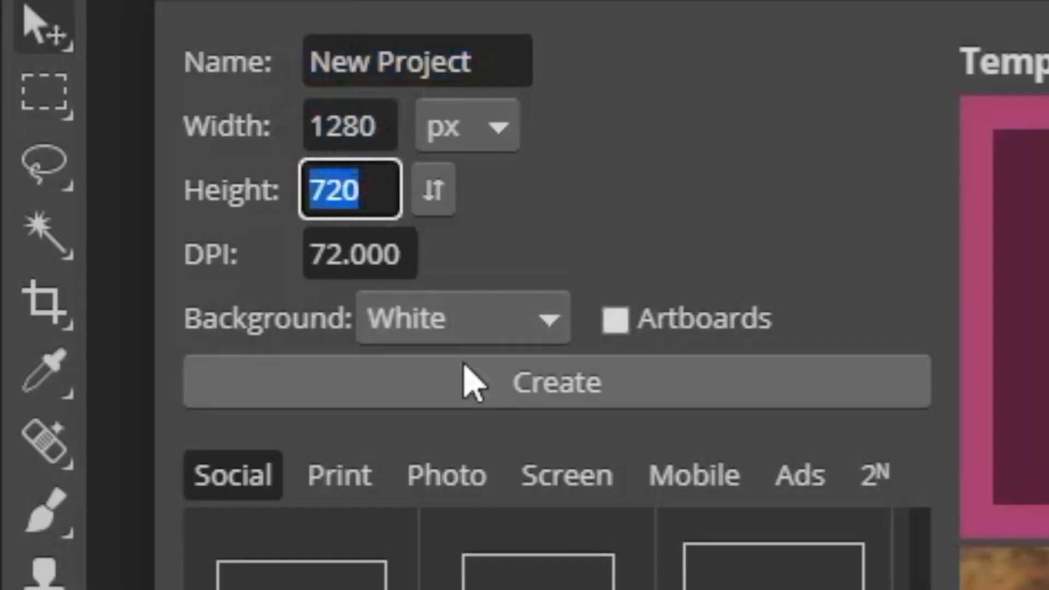
pyautogui.click(447, 325)
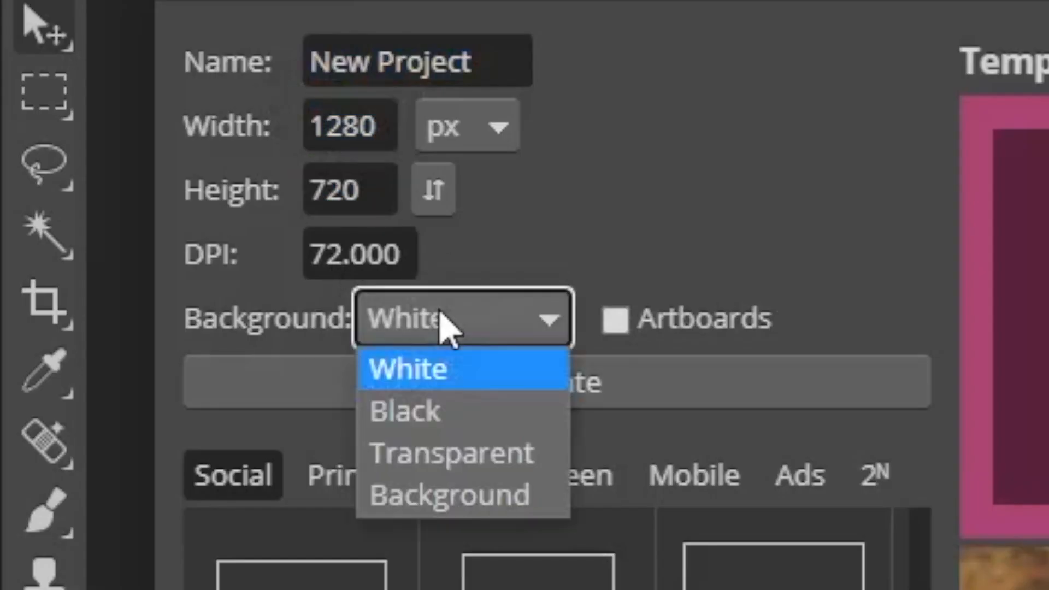
pyautogui.click(449, 461)
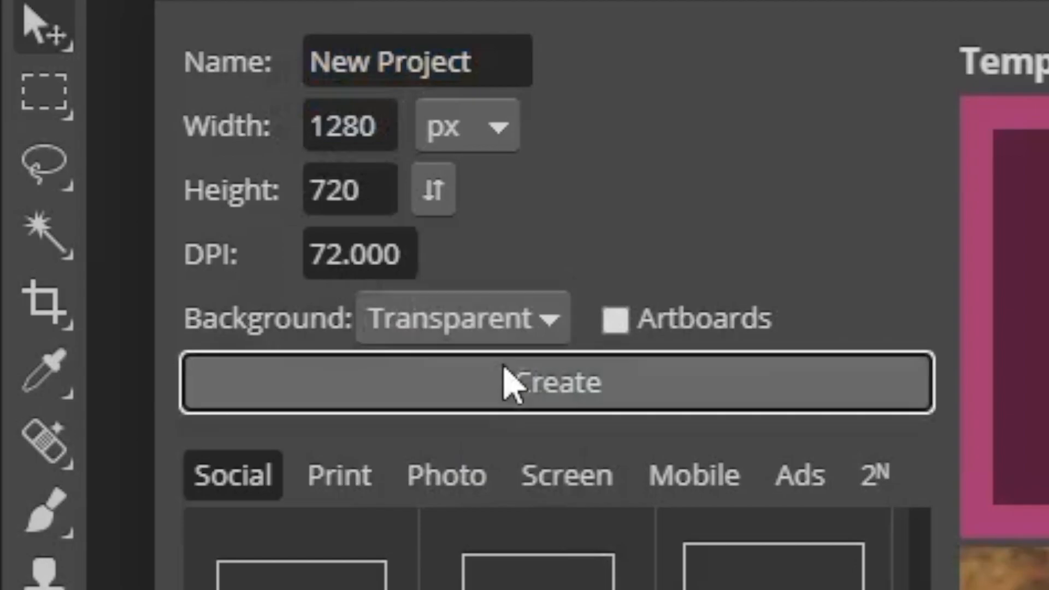
pyautogui.click(503, 380)
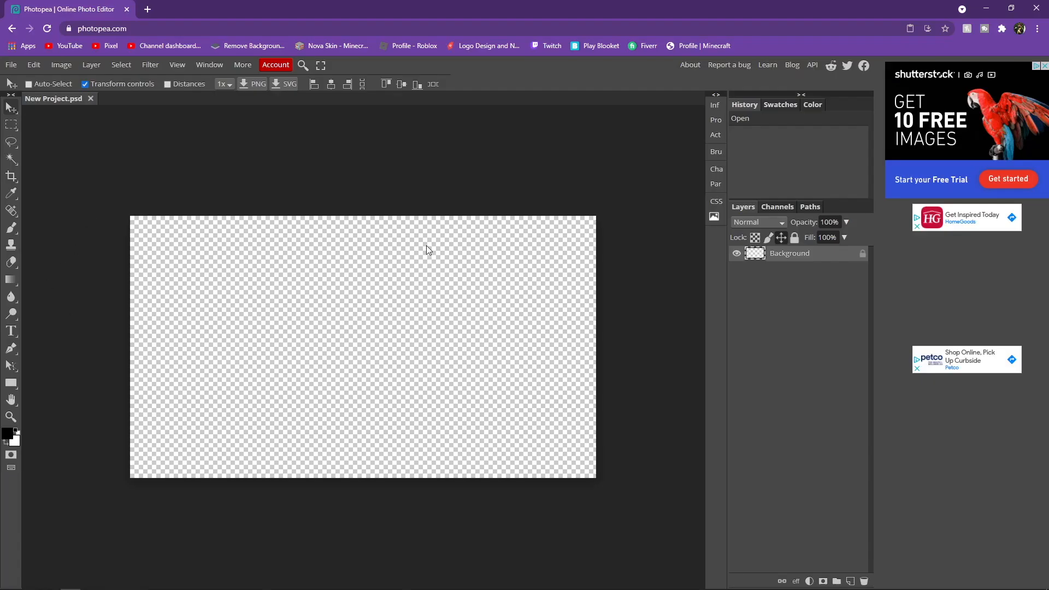
# Open TRIPIS THUMBNAIL GFX PACK.psd from the Thumbnail Making folder on the Desktop
pyautogui.click(12, 64)
pyautogui.click(22, 93)
pyautogui.doubleClick(234, 98)
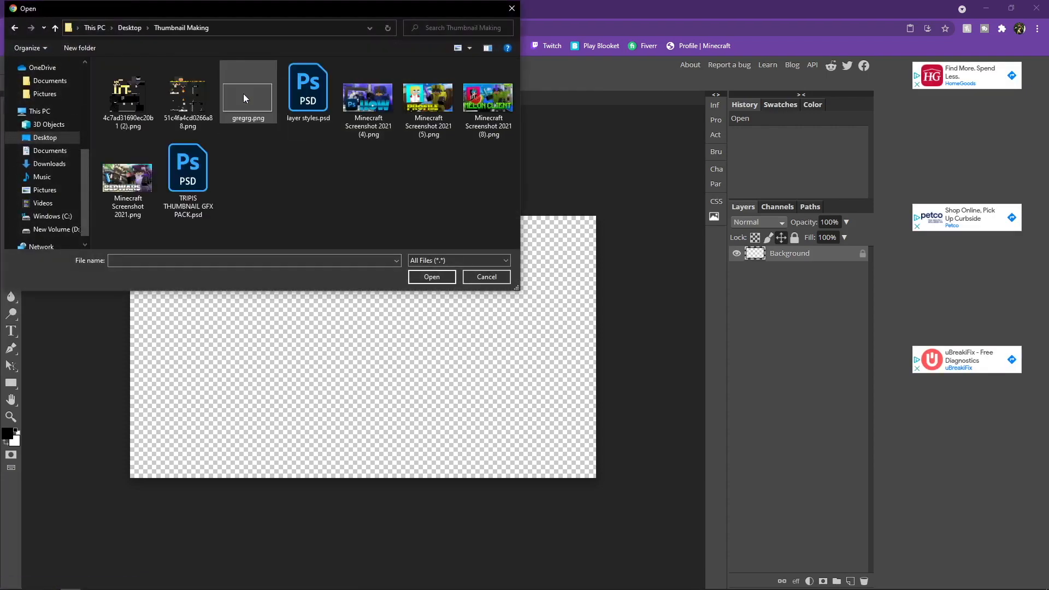
pyautogui.click(199, 175)
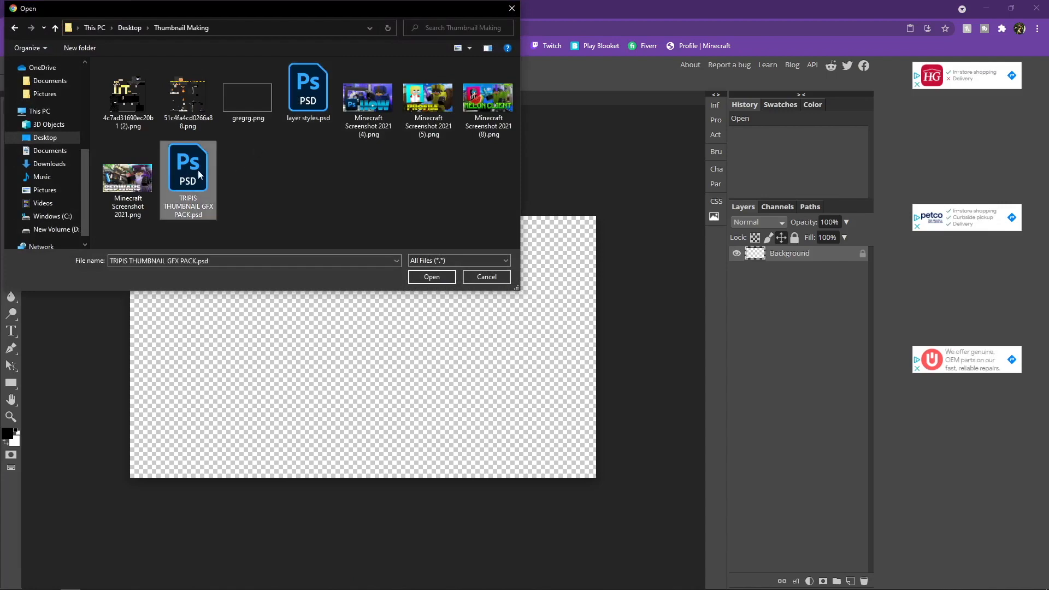
pyautogui.click(422, 275)
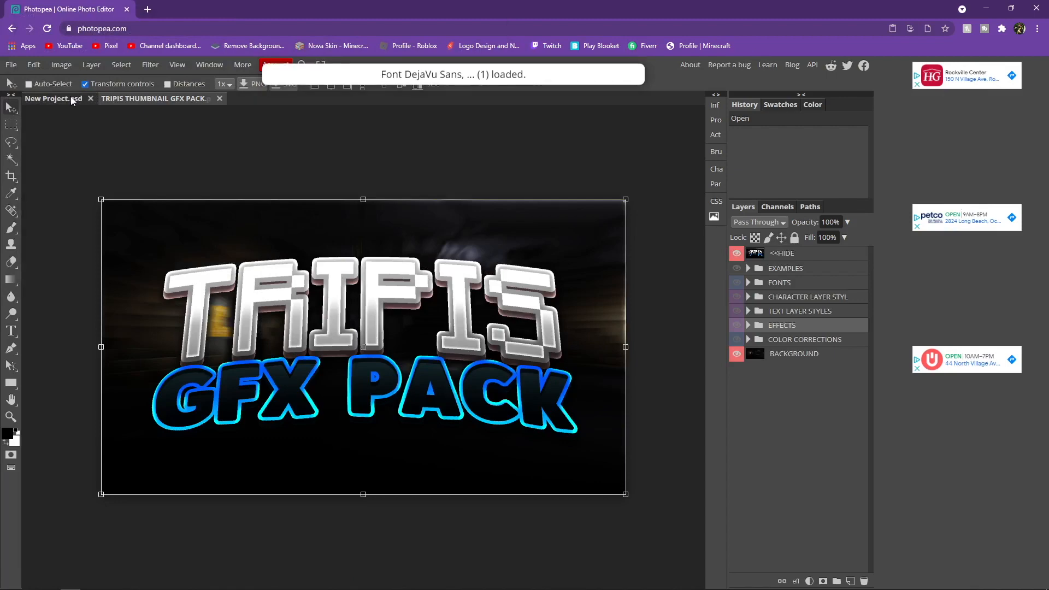
pyautogui.click(70, 97)
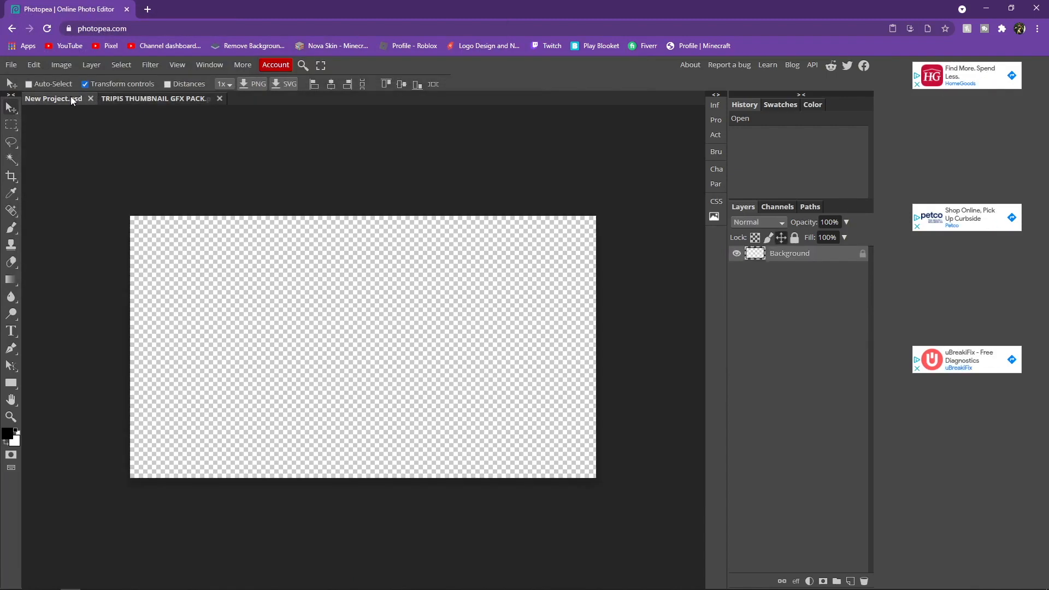
pyautogui.click(130, 96)
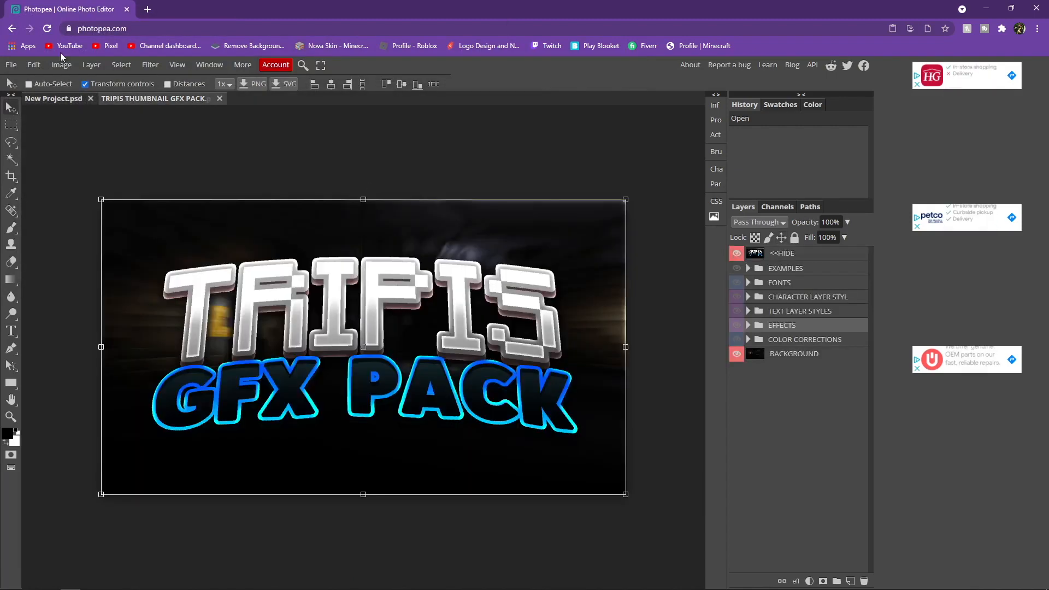
pyautogui.click(51, 100)
pyautogui.click(133, 96)
pyautogui.click(61, 97)
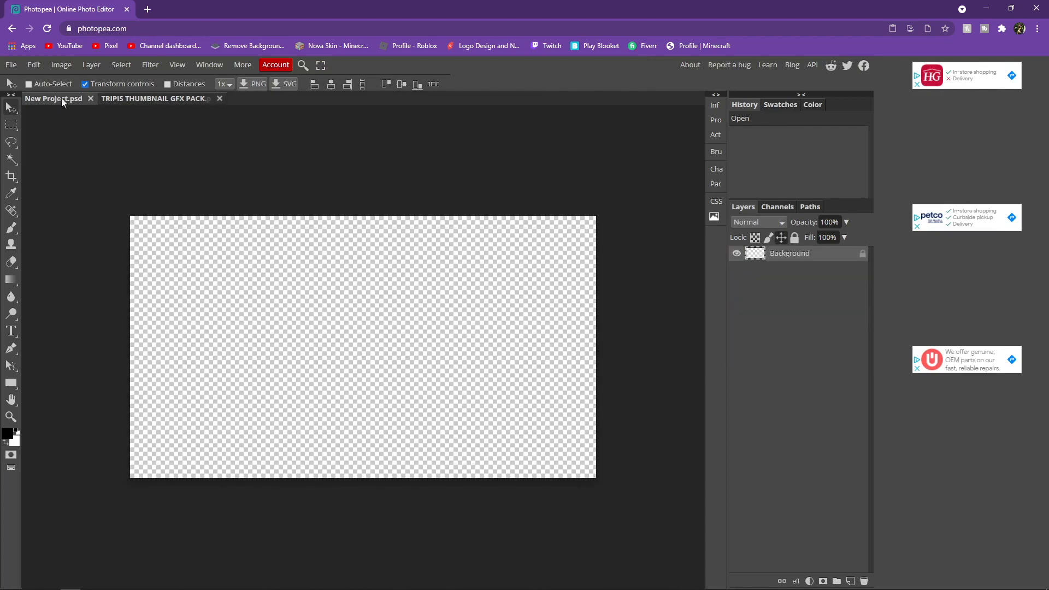
pyautogui.click(125, 96)
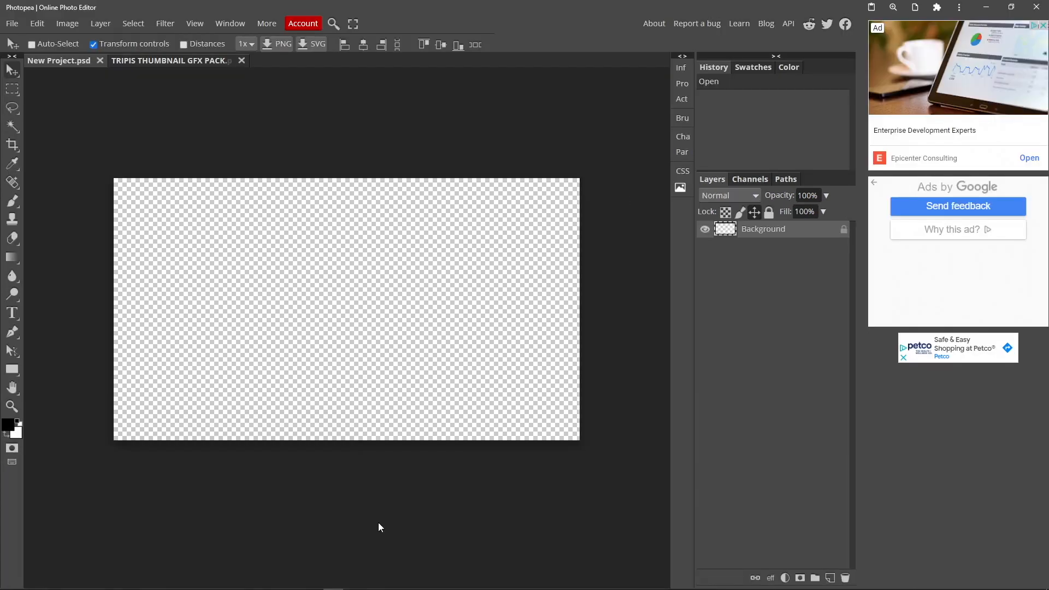
# Place the airship cutout, Minecraft Screenshot 2021.03.30 - 11.33.22.52.png, from the Desktop folder into the new transparent project
pyautogui.click(211, 581)
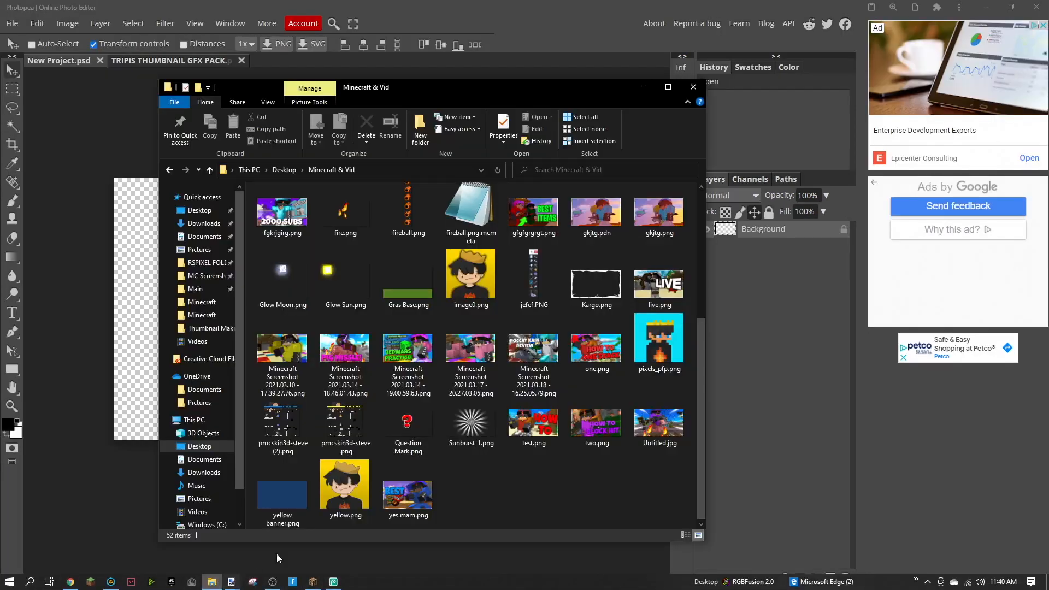
pyautogui.click(199, 210)
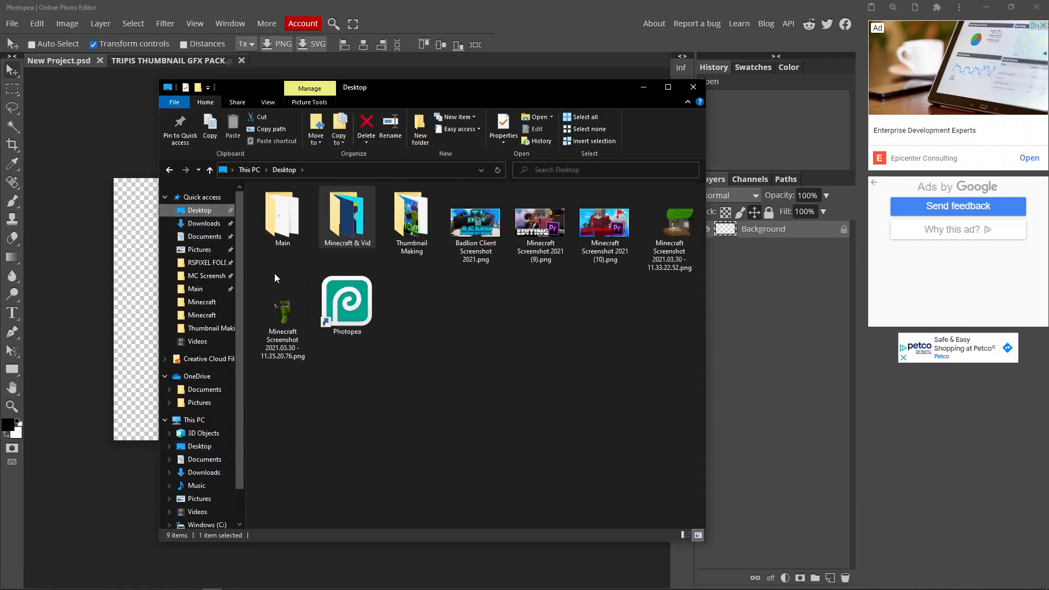
pyautogui.moveTo(664, 240); pyautogui.dragTo(127, 289)
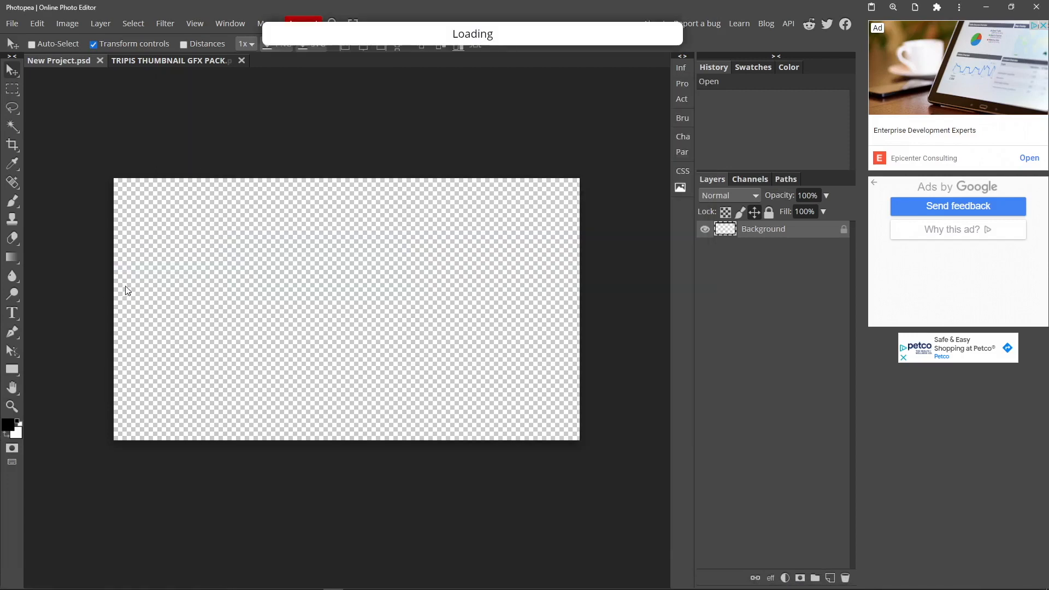
pyautogui.click(15, 87)
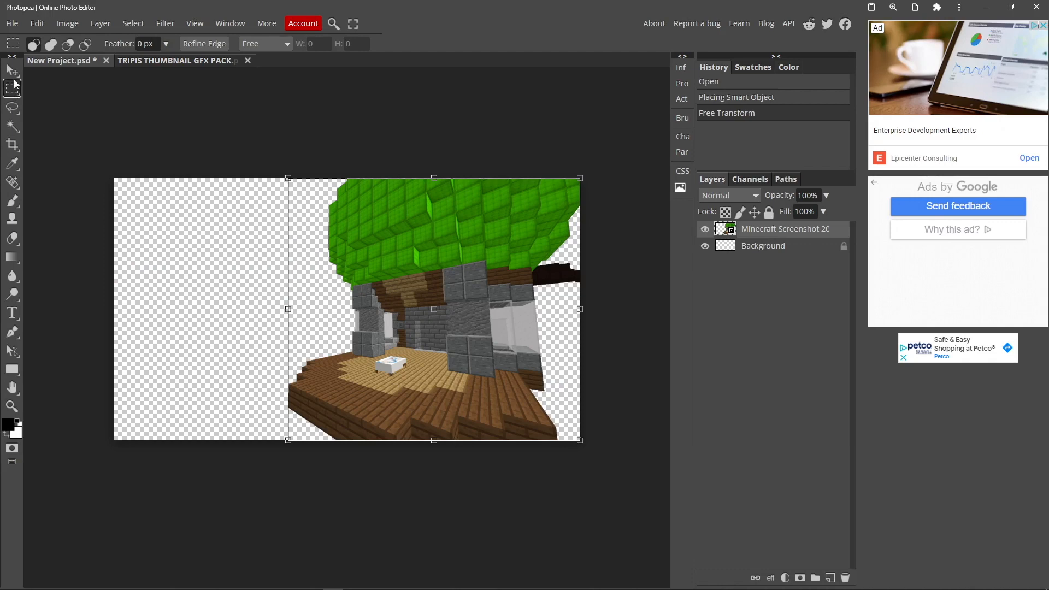
# Enlarge the airship layer proportionally from its upper-left corner, shift it slightly right, and apply the transform
pyautogui.click(12, 70)
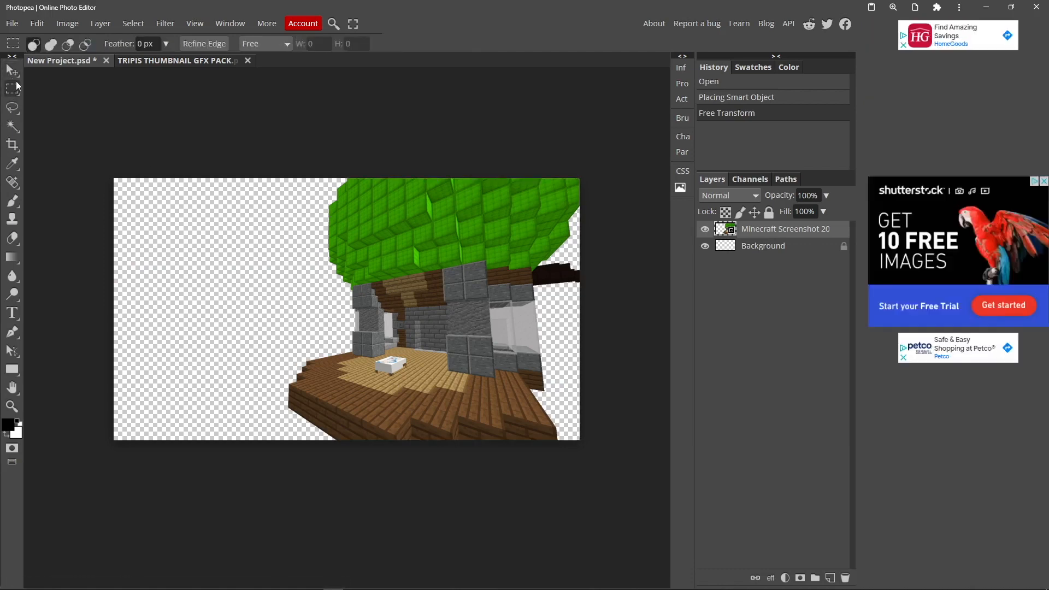
pyautogui.click(288, 176)
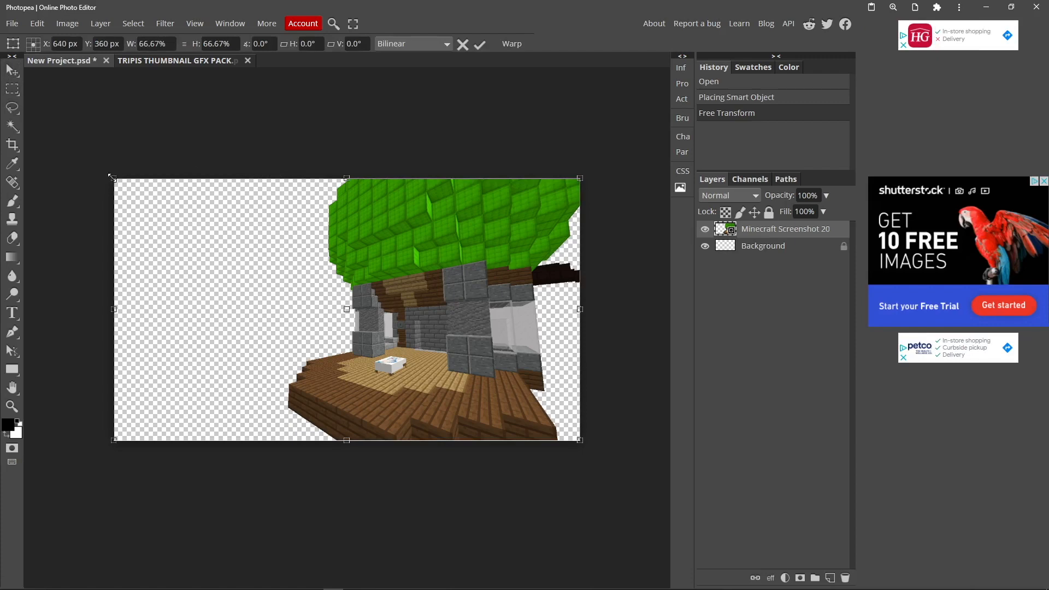
pyautogui.moveTo(111, 177); pyautogui.dragTo(51, 141)
pyautogui.hotkey('shift', 'Right')
pyautogui.hotkey('shift', 'Right')
pyautogui.click(12, 94)
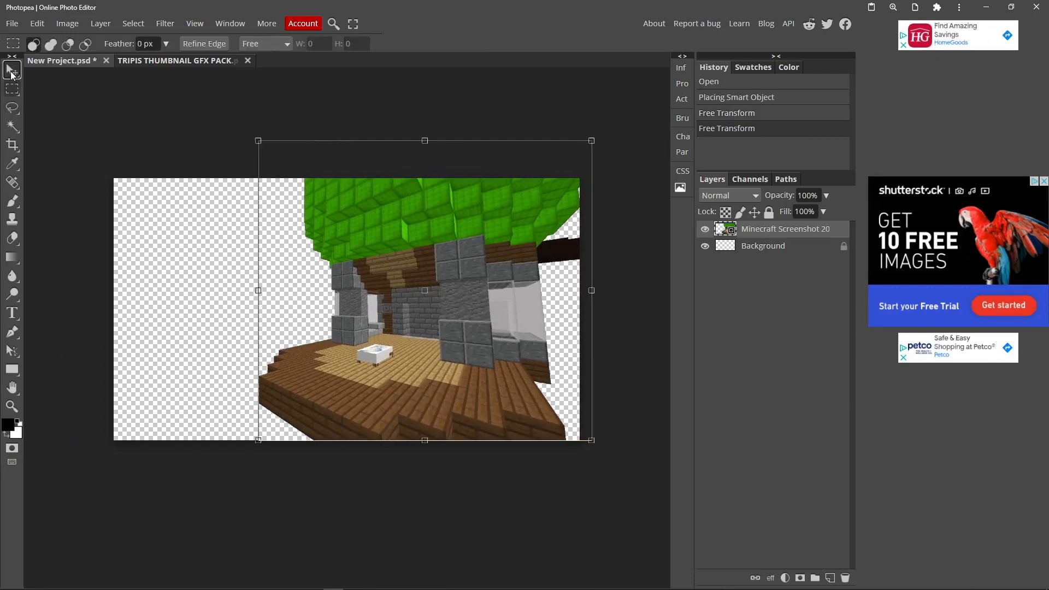
# Copy the layer style of layer 4 in the GFX pack's CHARACTER LAYER STYL folder
pyautogui.click(134, 61)
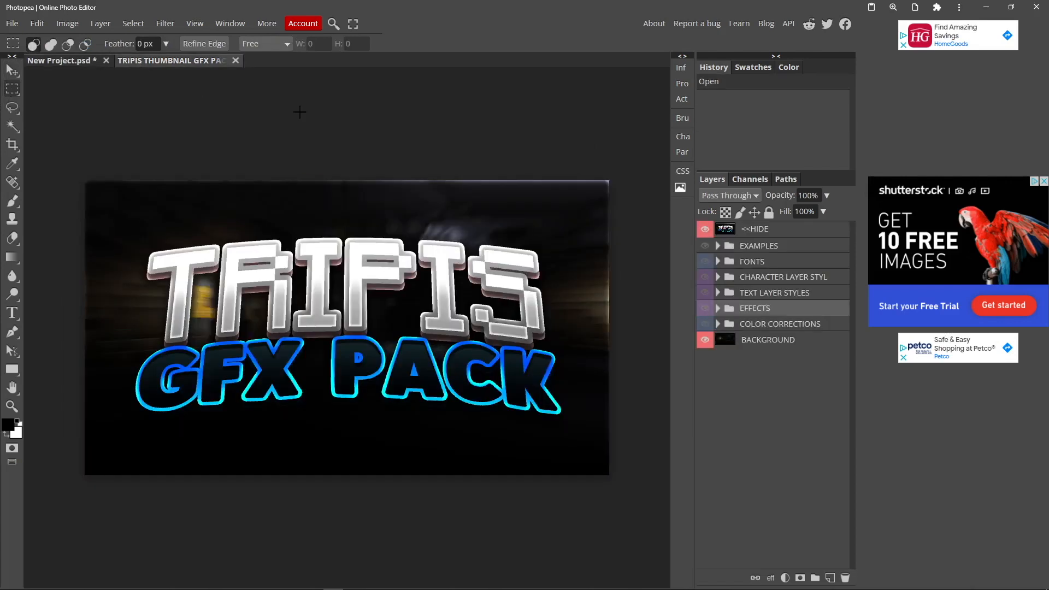
pyautogui.click(718, 277)
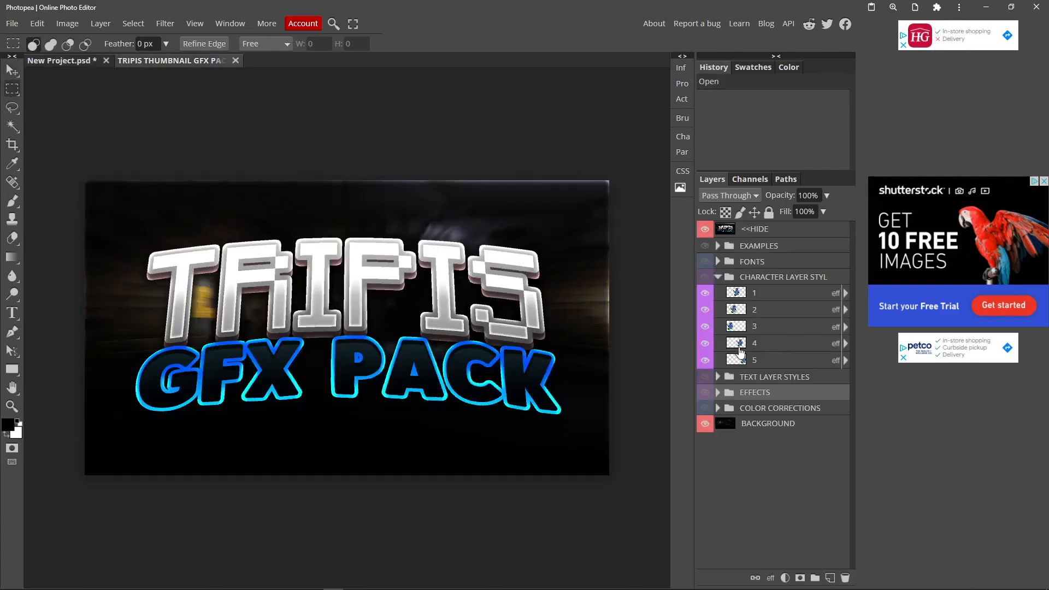
pyautogui.click(763, 361)
pyautogui.click(761, 344)
pyautogui.rightClick(761, 344)
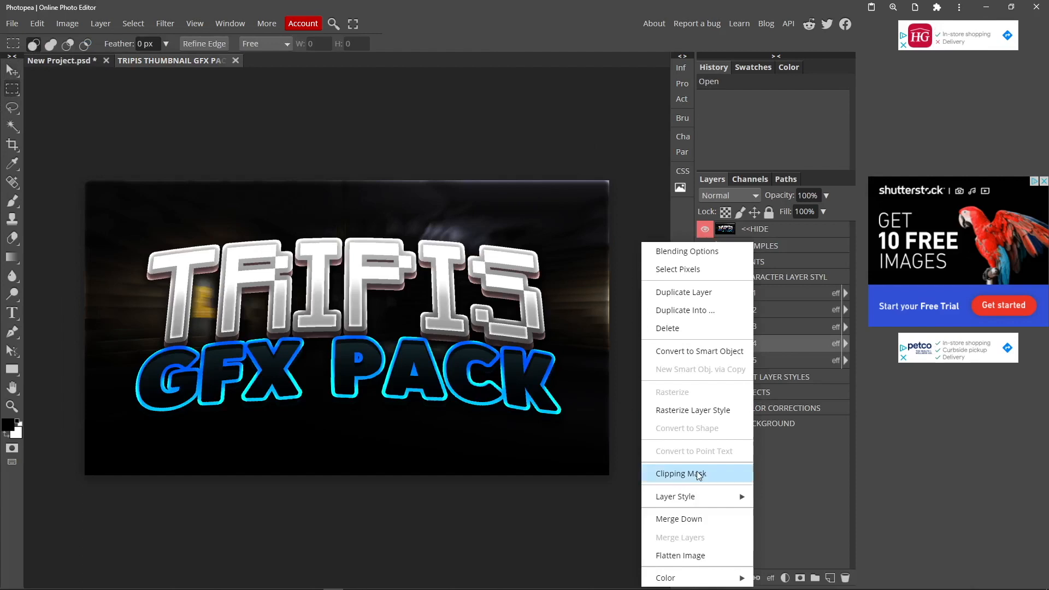
pyautogui.moveTo(700, 501)
pyautogui.click(765, 500)
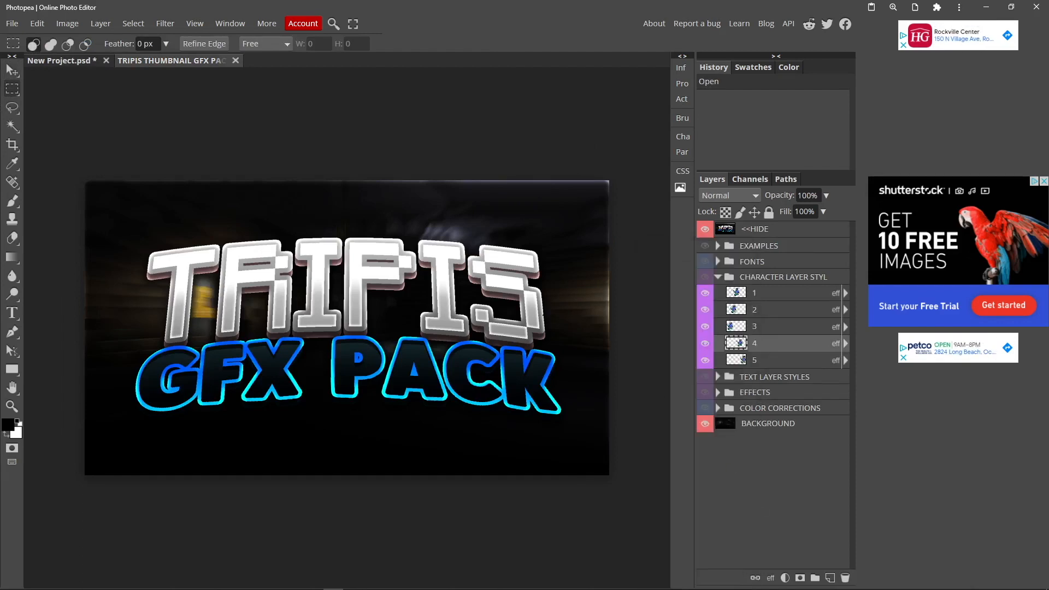
# Paste the copied layer style onto the airship screenshot layer in New Project.psd
pyautogui.click(66, 61)
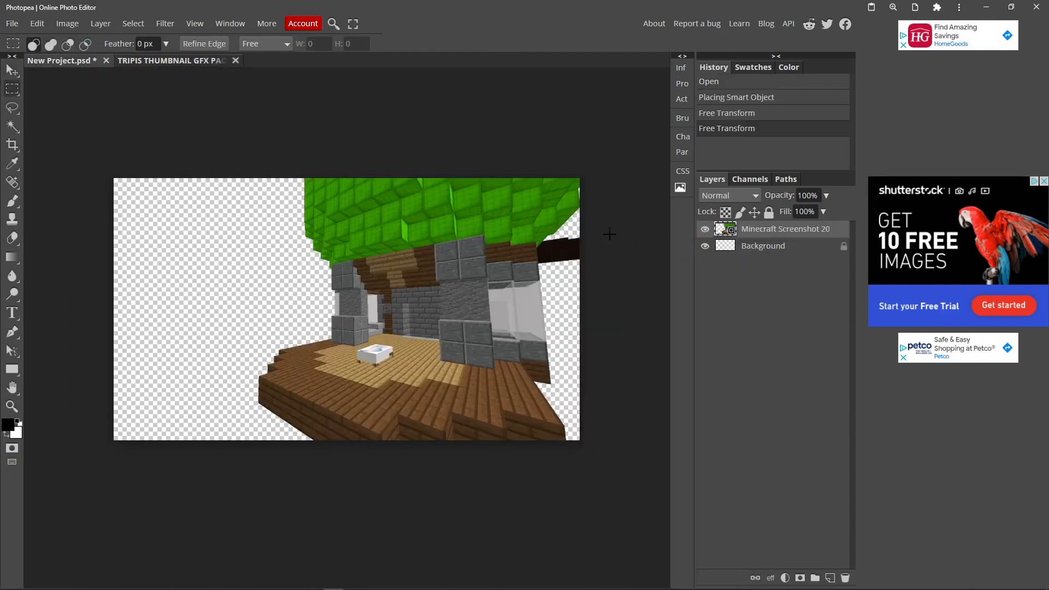
pyautogui.rightClick(769, 232)
pyautogui.moveTo(785, 481)
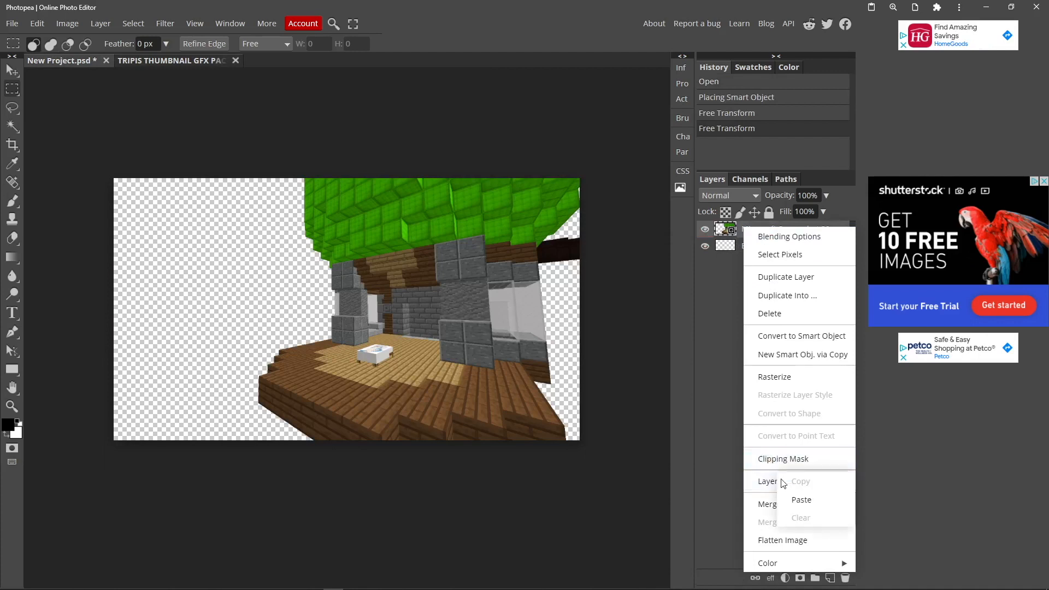
pyautogui.click(814, 498)
pyautogui.click(13, 73)
pyautogui.click(14, 90)
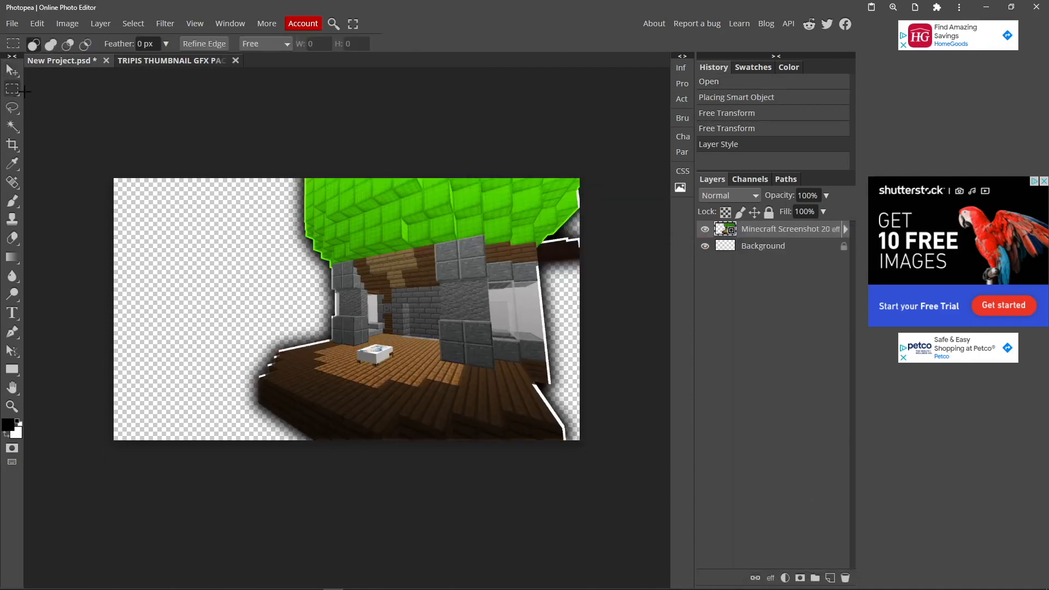
# Expand the airship layer's effects list to review the styles applied to it
pyautogui.click(135, 67)
pyautogui.click(135, 66)
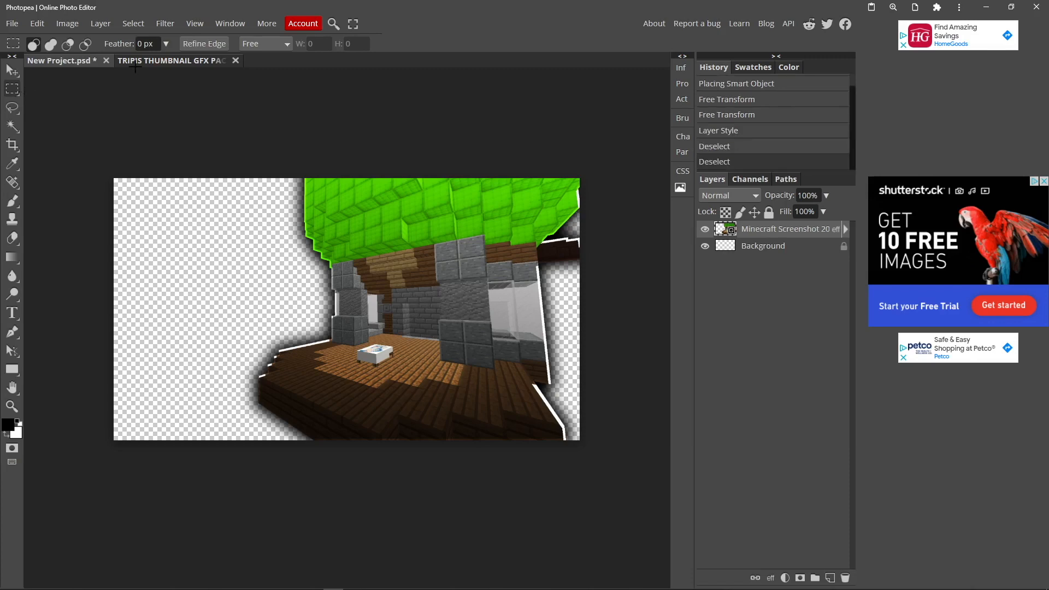
pyautogui.click(131, 63)
pyautogui.click(74, 61)
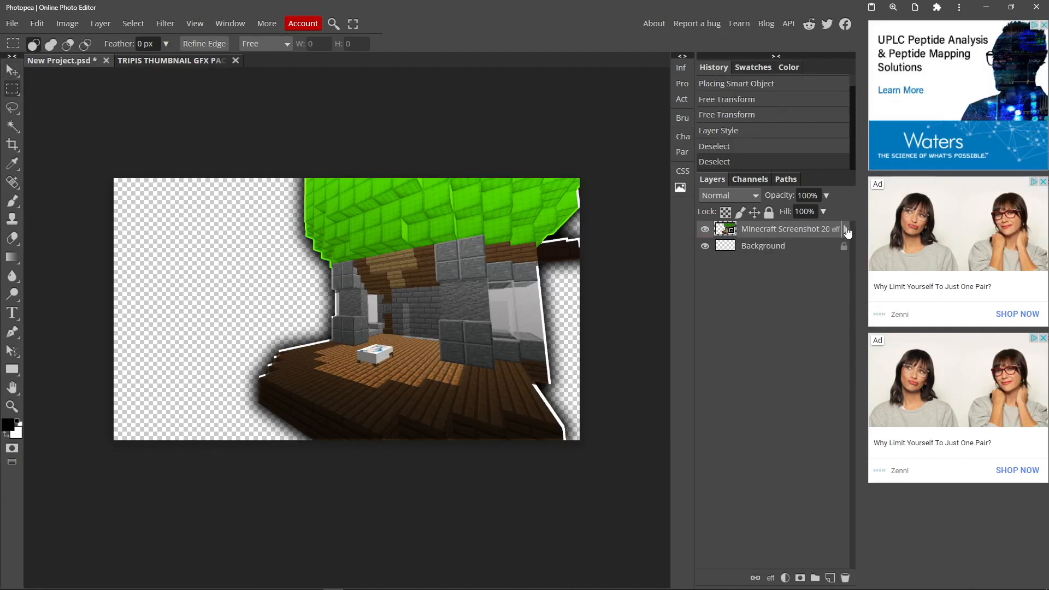
pyautogui.click(846, 230)
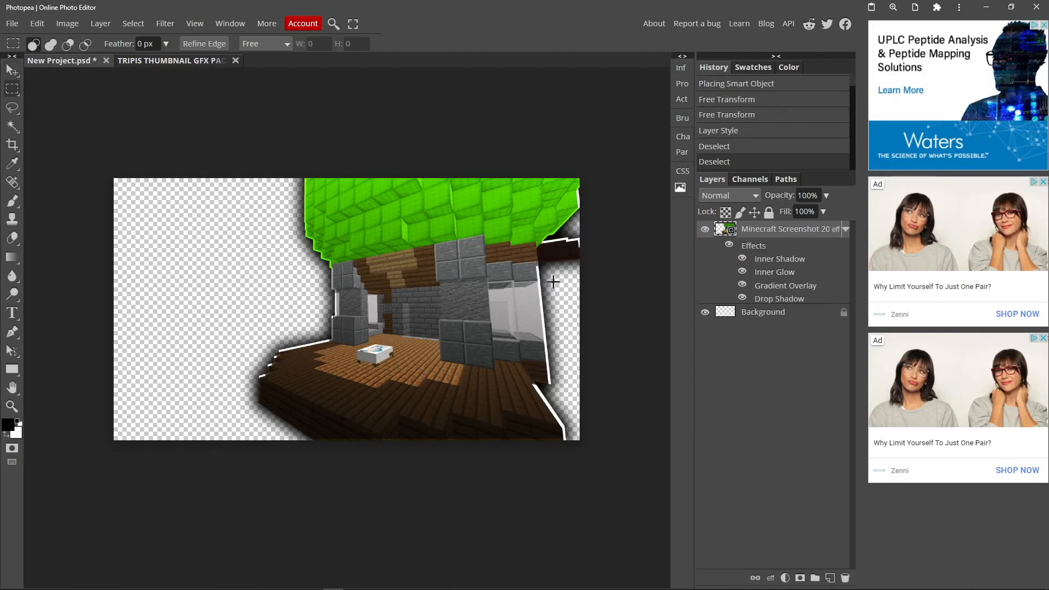
# Place the character cutout, Minecraft Screenshot 2021.03.30 - 11.35.20.76.png, large over the right half of the canvas and move the airship layer left
pyautogui.press('super')
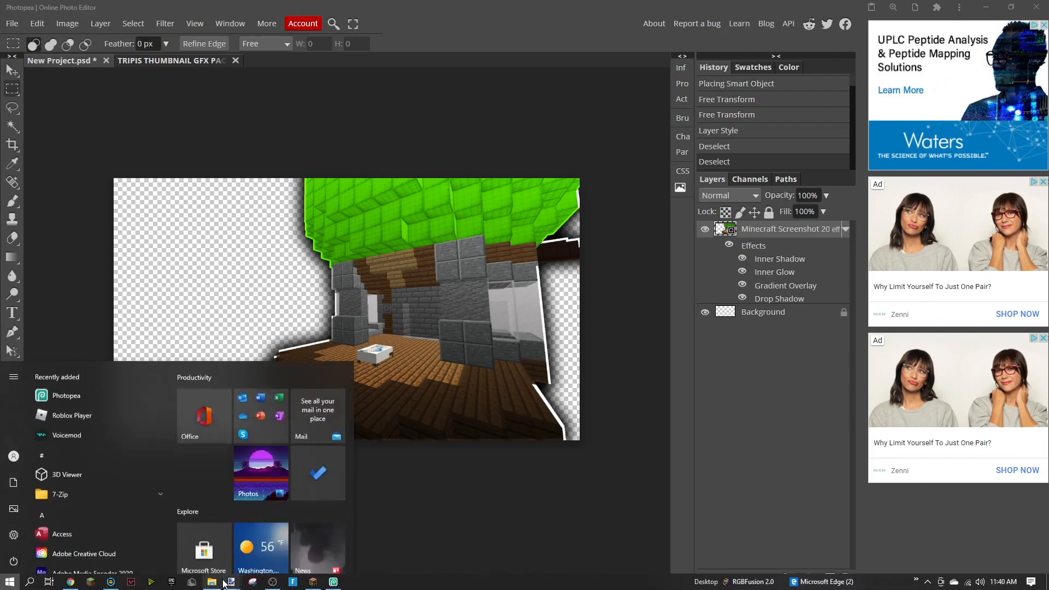
pyautogui.click(216, 581)
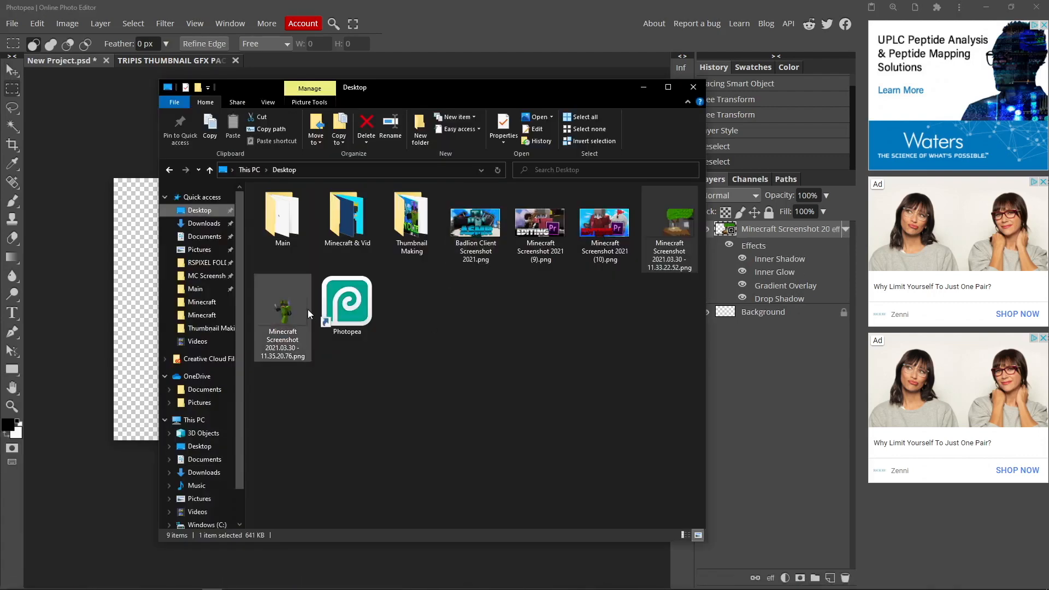
pyautogui.moveTo(297, 308); pyautogui.dragTo(133, 287)
pyautogui.click(12, 70)
pyautogui.moveTo(283, 214); pyautogui.dragTo(323, 253)
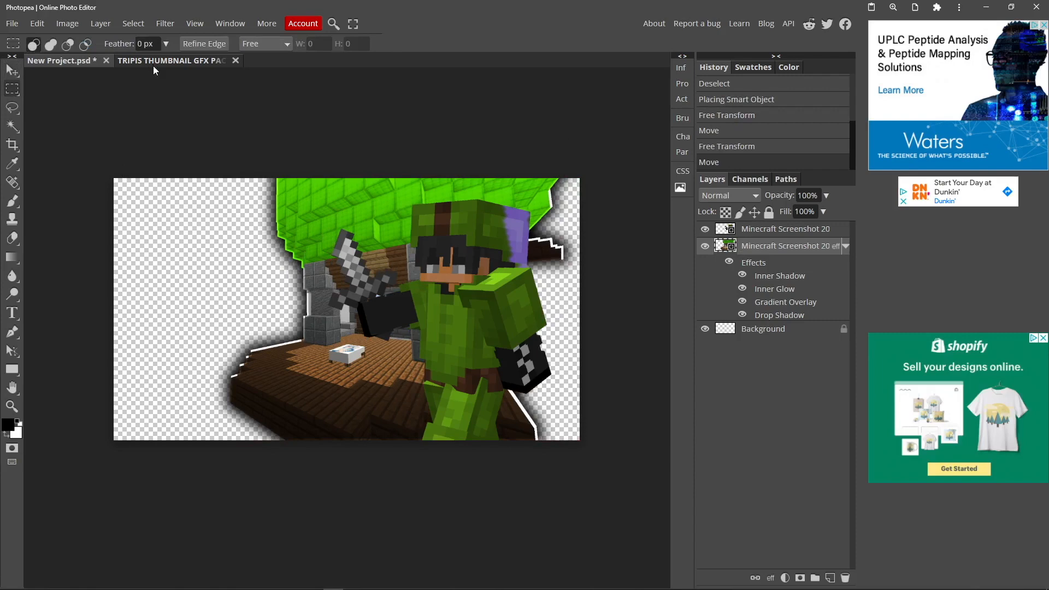
# Copy the layer style of layer 2 in the GFX pack's CHARACTER LAYER STYL folder
pyautogui.click(153, 67)
pyautogui.rightClick(778, 357)
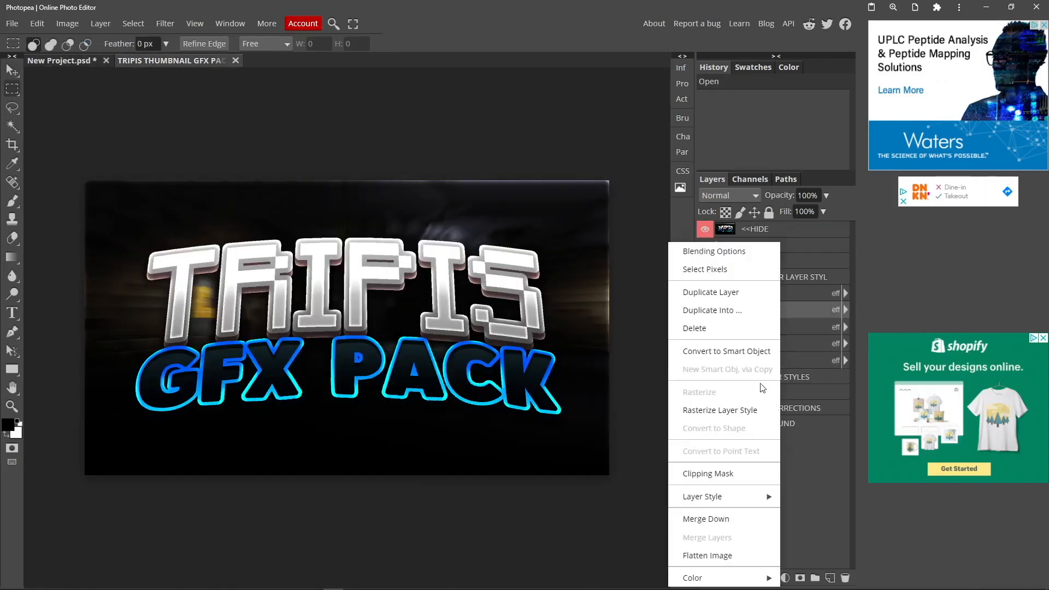
pyautogui.moveTo(732, 494)
pyautogui.click(799, 496)
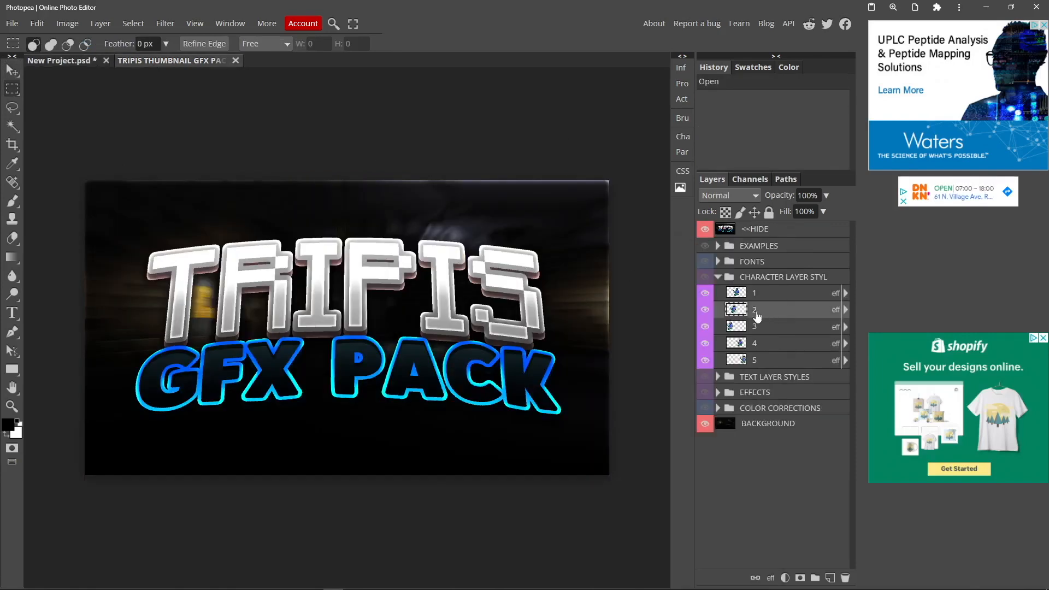
# Show the CHARACTER LAYER STYL folder and hide the <<HIDE layer in the GFX pack
pyautogui.click(705, 278)
pyautogui.click(706, 229)
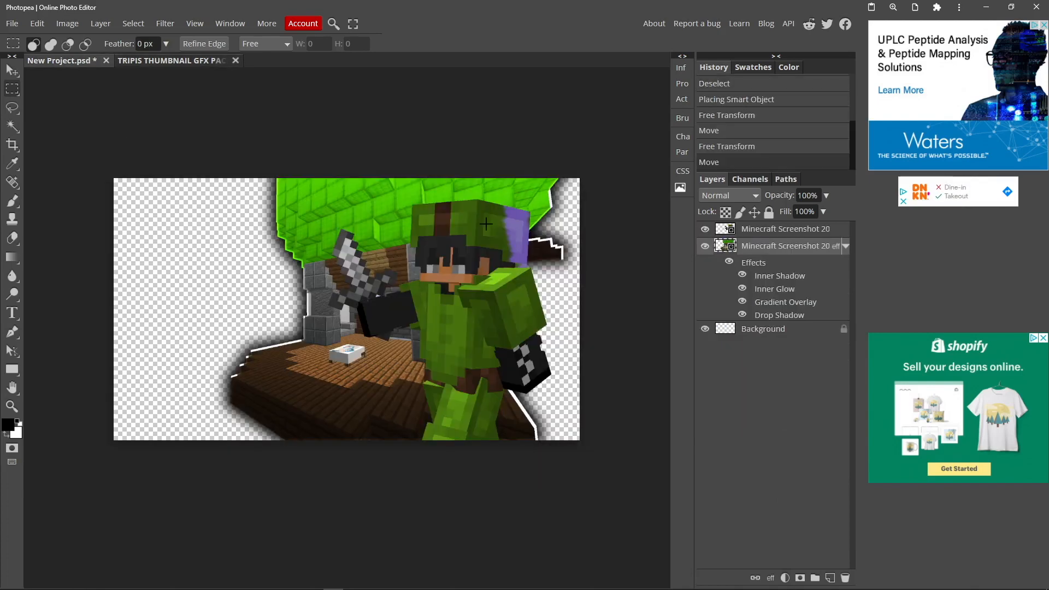
pyautogui.rightClick(754, 244)
pyautogui.moveTo(767, 496)
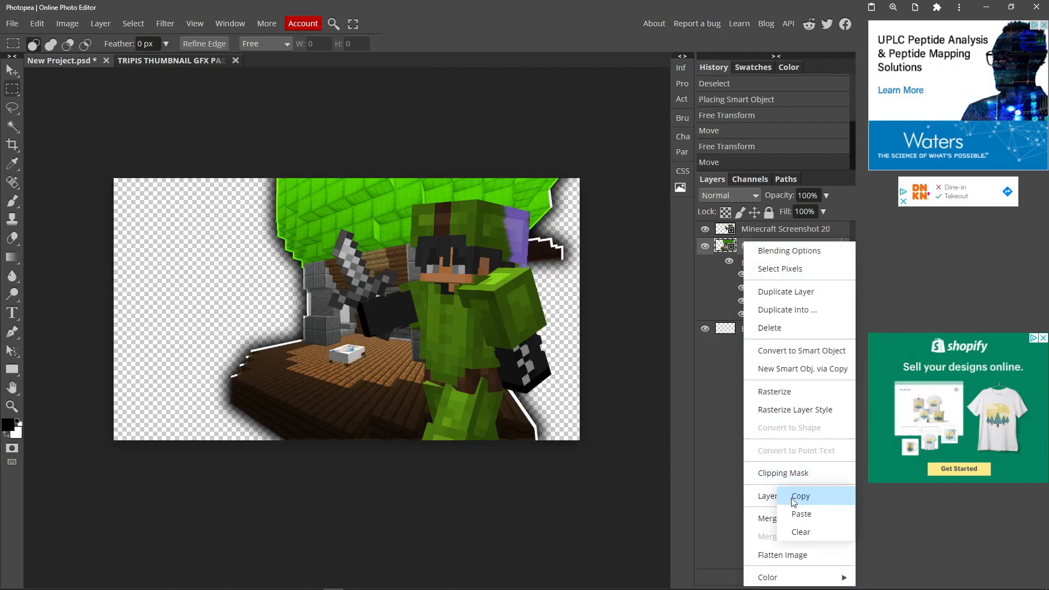
pyautogui.click(800, 514)
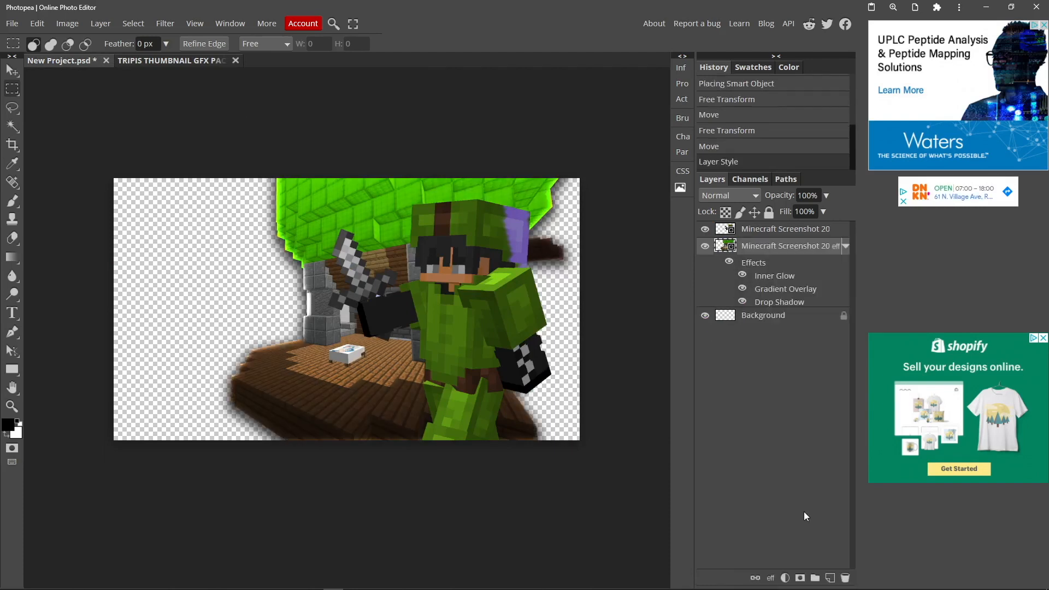
pyautogui.hotkey('ctrl', 'z')
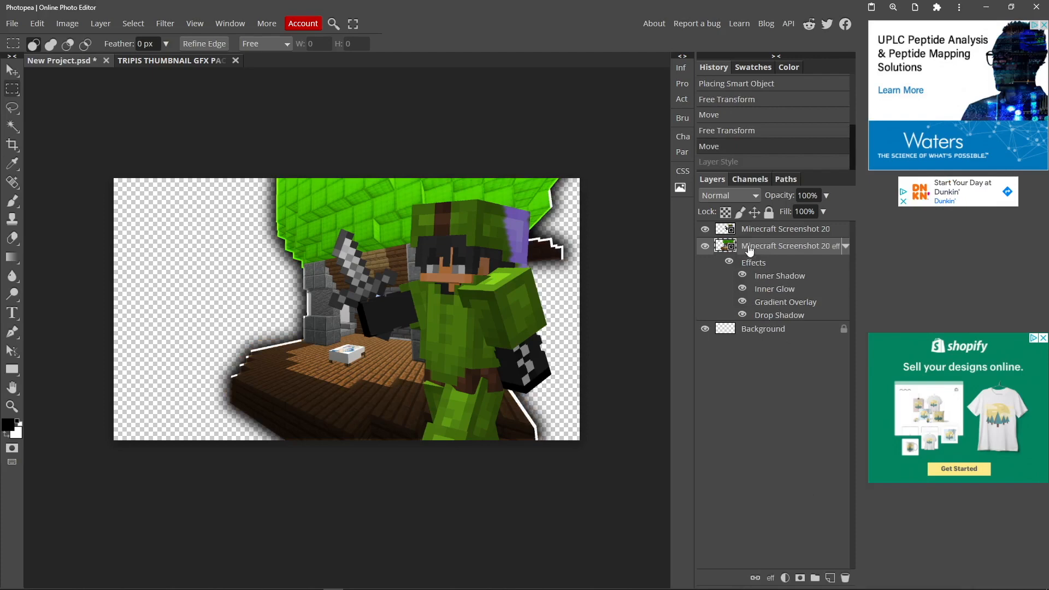
# Paste the copied layer style onto the character screenshot layer in New Project.psd
pyautogui.click(746, 229)
pyautogui.rightClick(745, 229)
pyautogui.moveTo(781, 483)
pyautogui.click(812, 502)
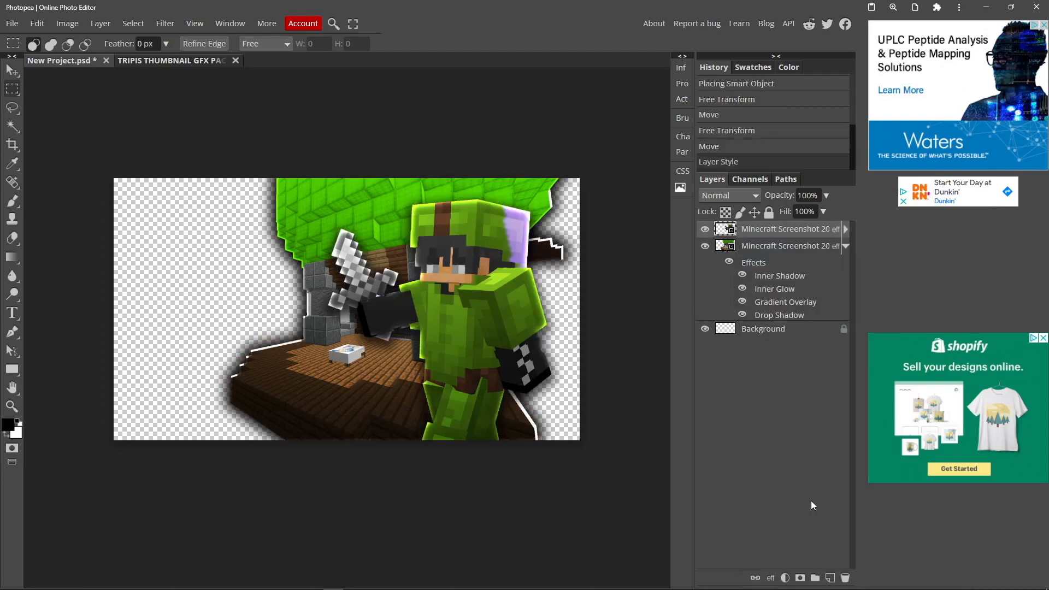
# Enlarge the character slightly and shift it a little toward the left side of the canvas
pyautogui.click(11, 71)
pyautogui.click(12, 87)
pyautogui.hscroll(3, 444, 301)
pyautogui.hscroll(-3, 444, 300)
pyautogui.hscroll(2, 444, 300)
pyautogui.hscroll(-3, 444, 300)
pyautogui.hscroll(6, 443, 301)
pyautogui.hscroll(-4, 442, 300)
# Place the blue sky-and-clouds image from the Minecraft & Vid folder at full canvas size and move its layer beneath Background
pyautogui.press('super')
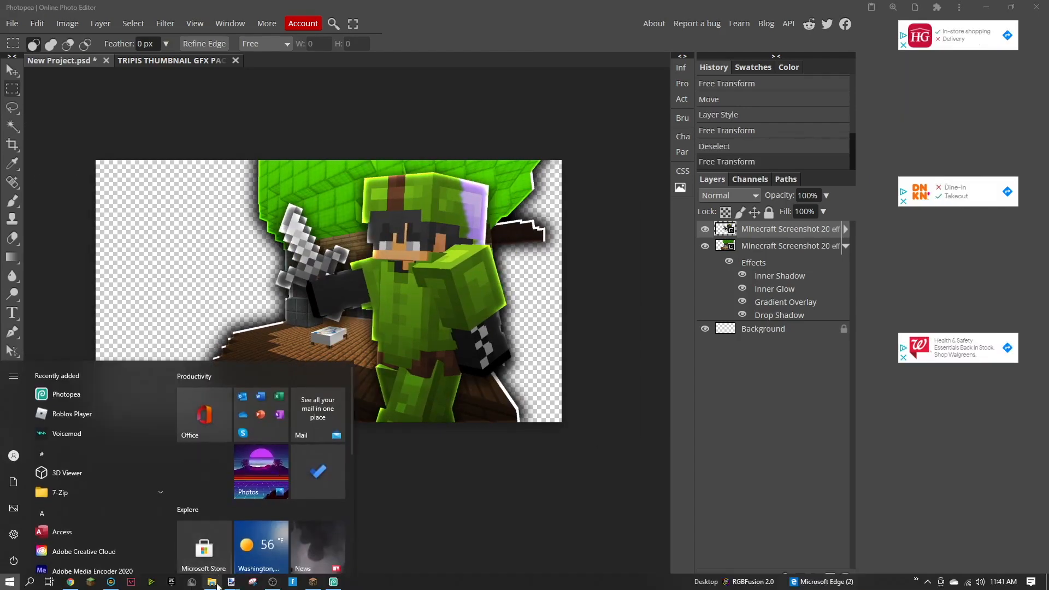
pyautogui.click(213, 580)
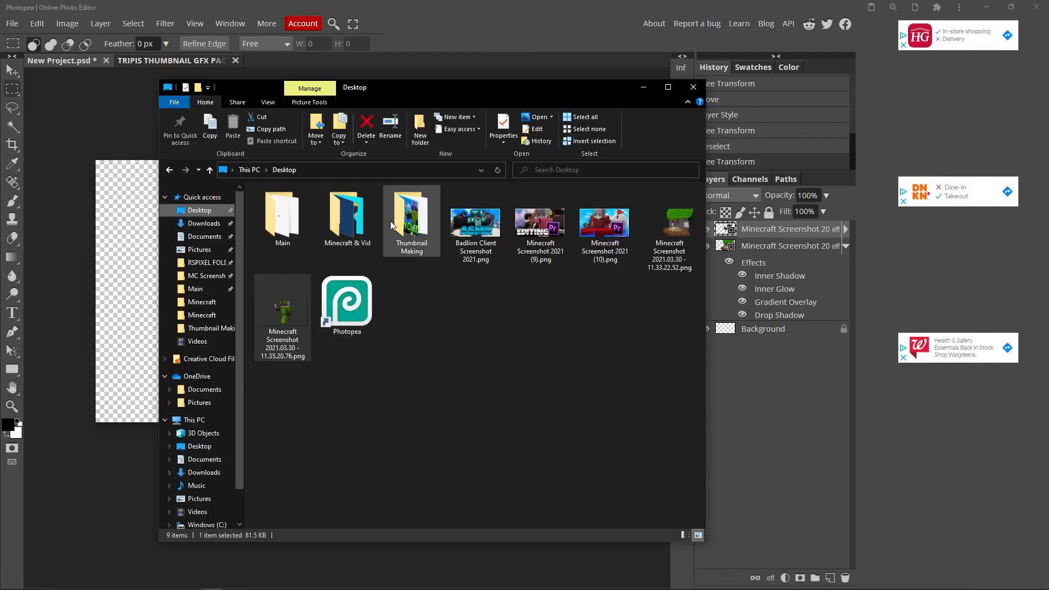
pyautogui.doubleClick(400, 232)
pyautogui.click(199, 211)
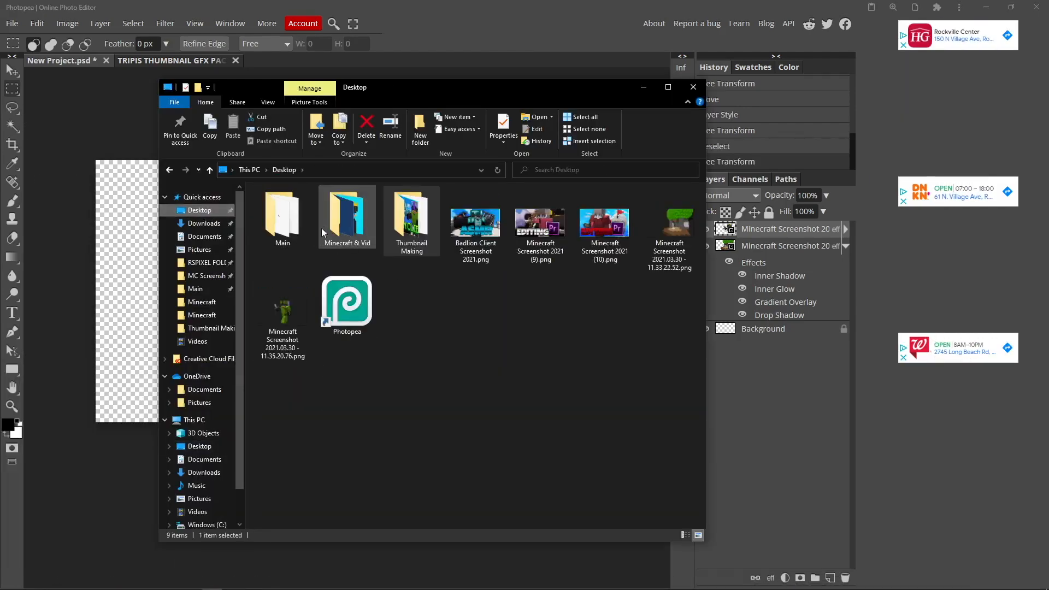
pyautogui.doubleClick(322, 227)
pyautogui.doubleClick(407, 224)
pyautogui.moveTo(411, 316); pyautogui.dragTo(126, 280)
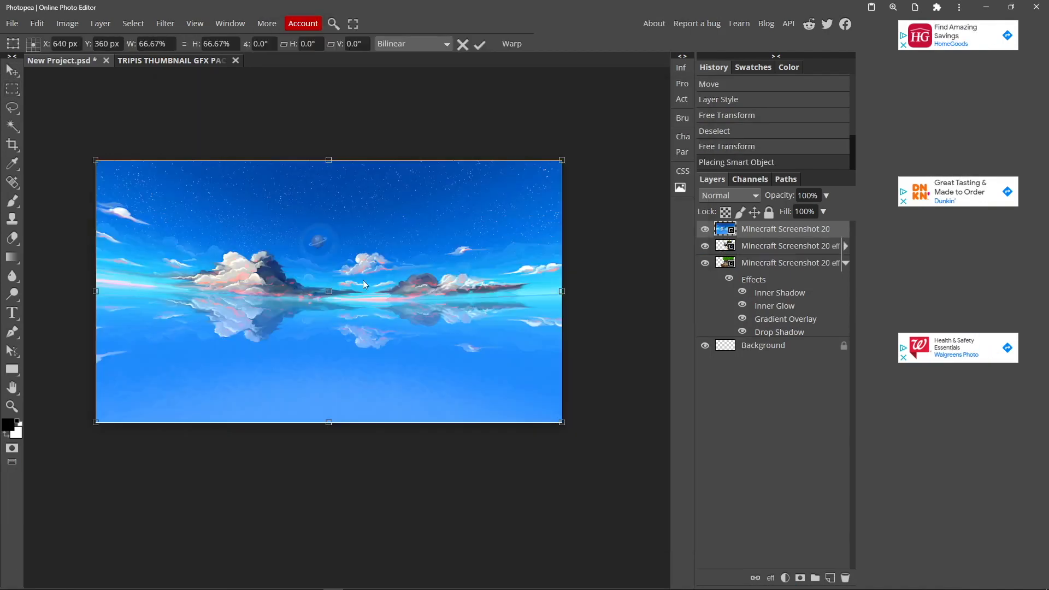
pyautogui.moveTo(779, 236); pyautogui.dragTo(782, 346)
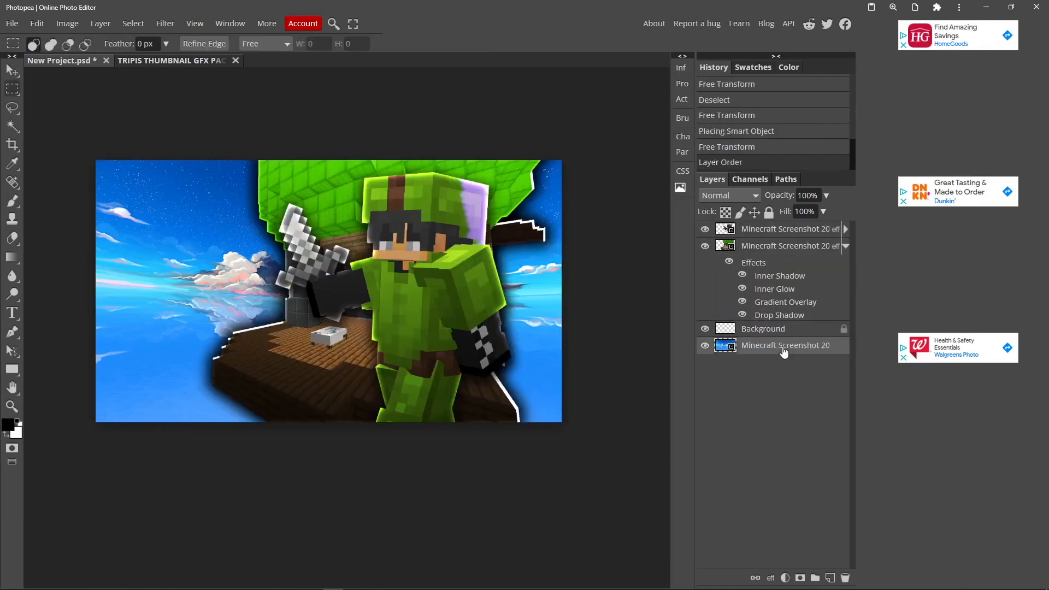
# Copy the style of layer 5 in the GFX pack's CHARACTER LAYER STYL folder and paste it onto the sky layer in New Project.psd
pyautogui.click(169, 65)
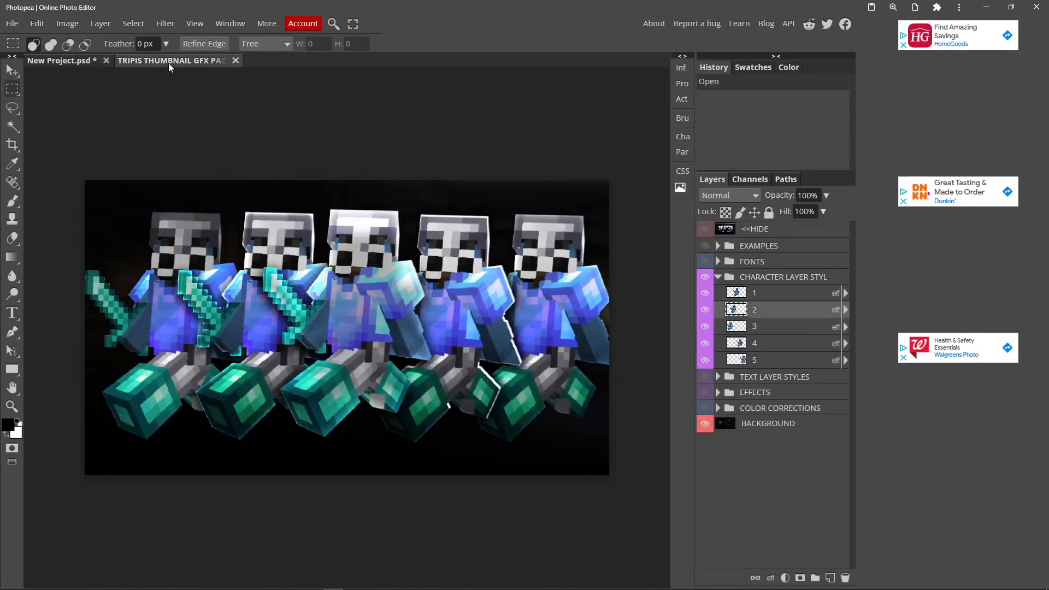
pyautogui.rightClick(771, 358)
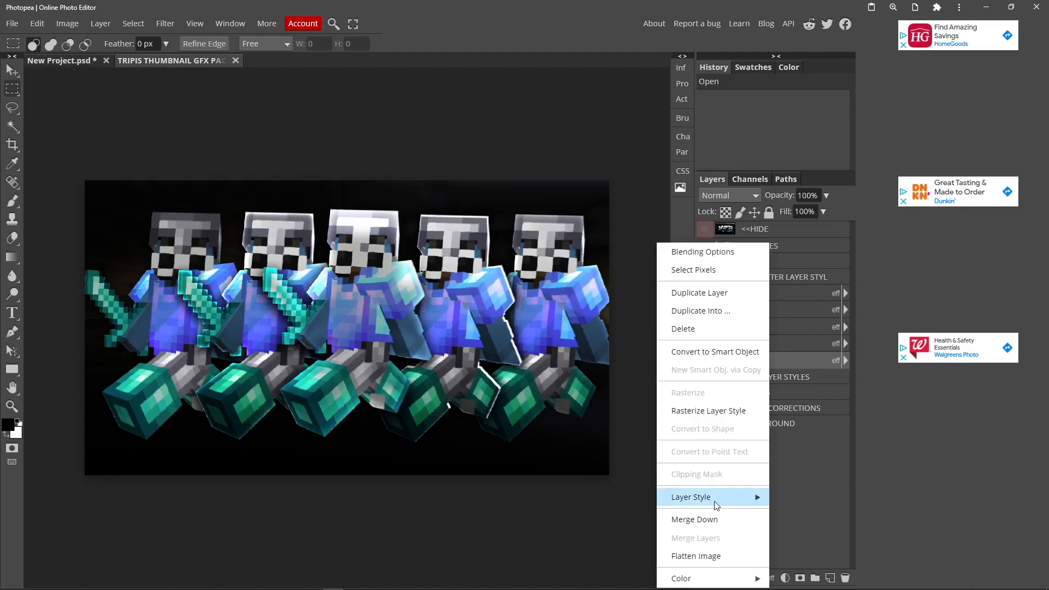
pyautogui.click(797, 496)
pyautogui.click(66, 58)
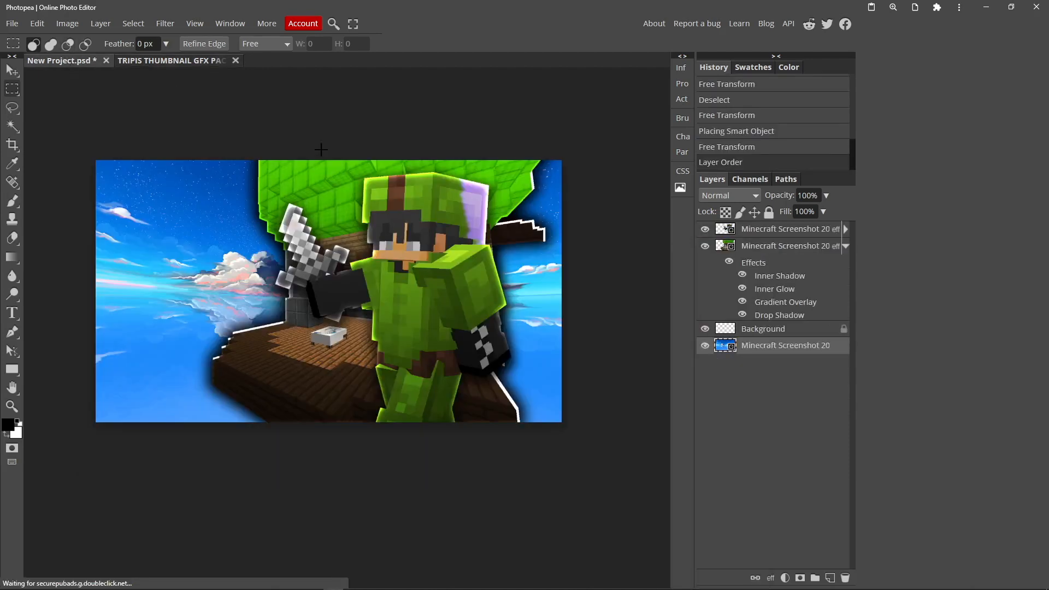
pyautogui.rightClick(763, 351)
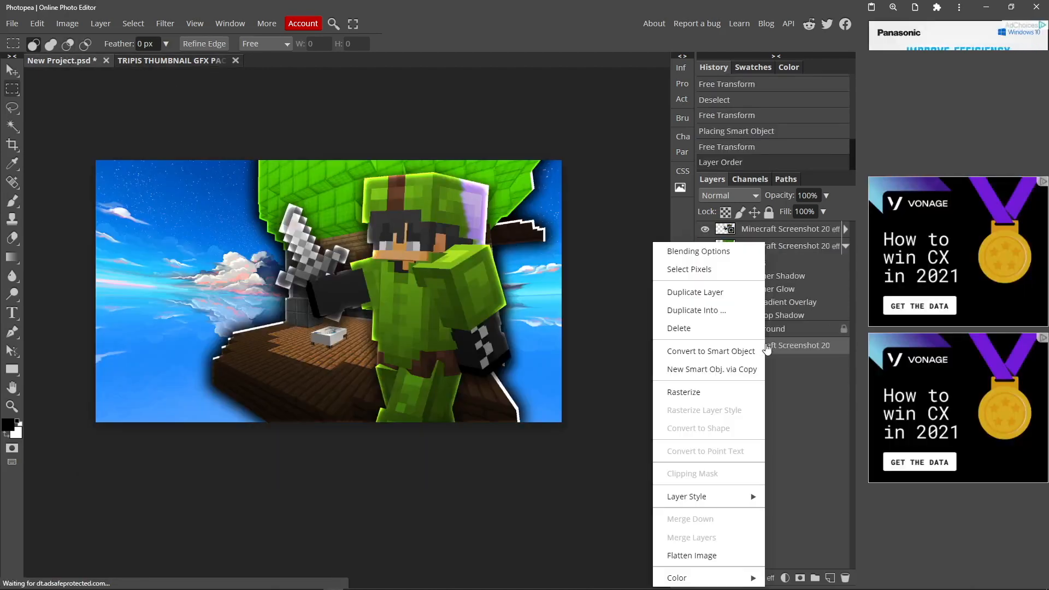
pyautogui.click(789, 513)
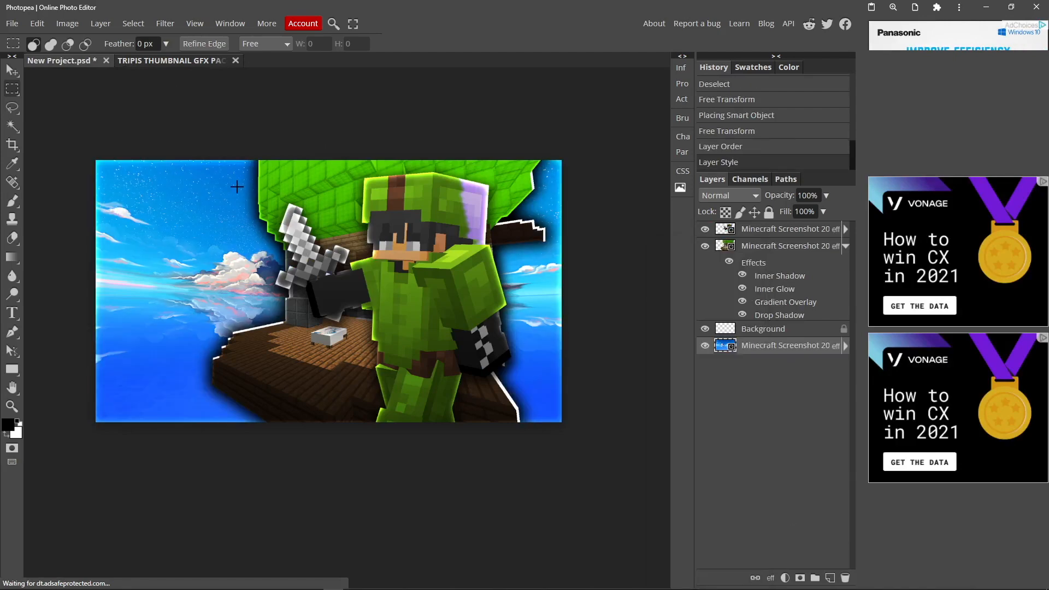
# Scale the sky layer up slightly so its glowing edges extend past the canvas
pyautogui.press('v')
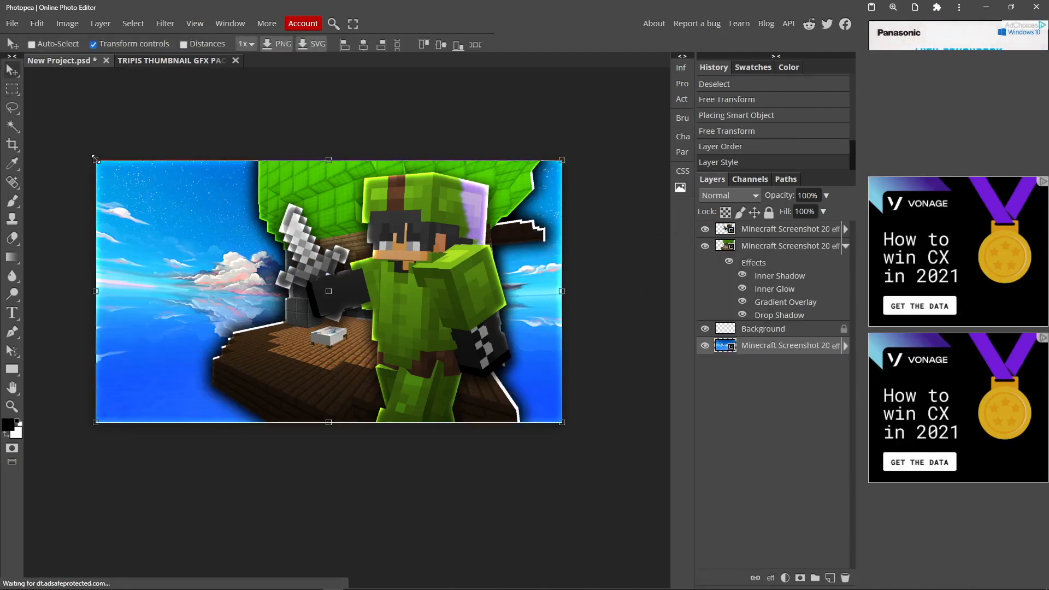
pyautogui.moveTo(95, 159); pyautogui.dragTo(83, 152)
pyautogui.press('Return')
pyautogui.press('m')
pyautogui.scroll(-1, 332, 206)
pyautogui.scroll(2, 330, 204)
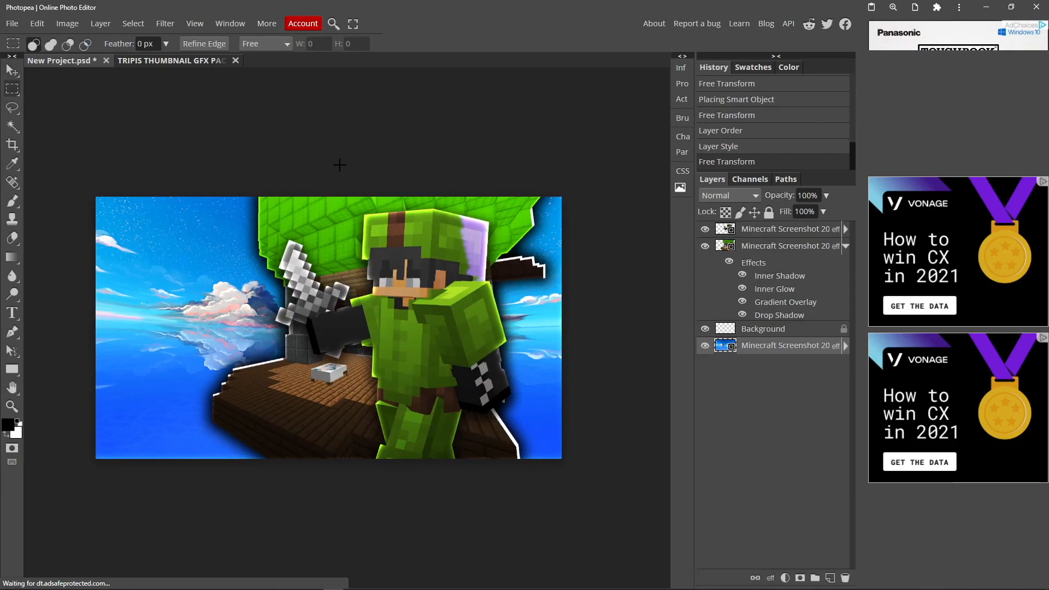
# Place the gregrg white border image at full canvas size directly above the sky layer
pyautogui.press('super')
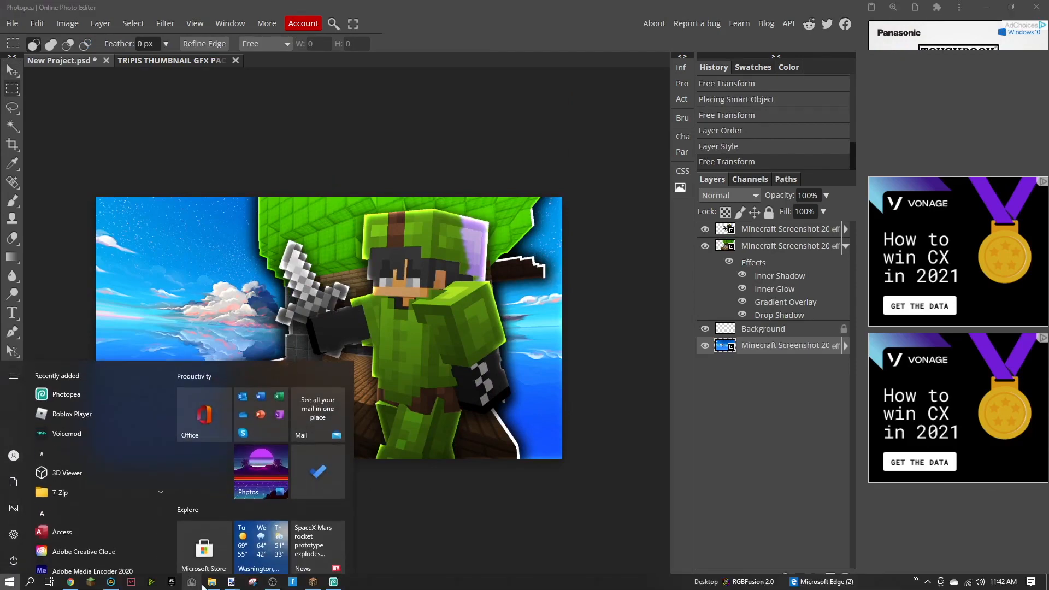
pyautogui.click(212, 581)
pyautogui.click(199, 210)
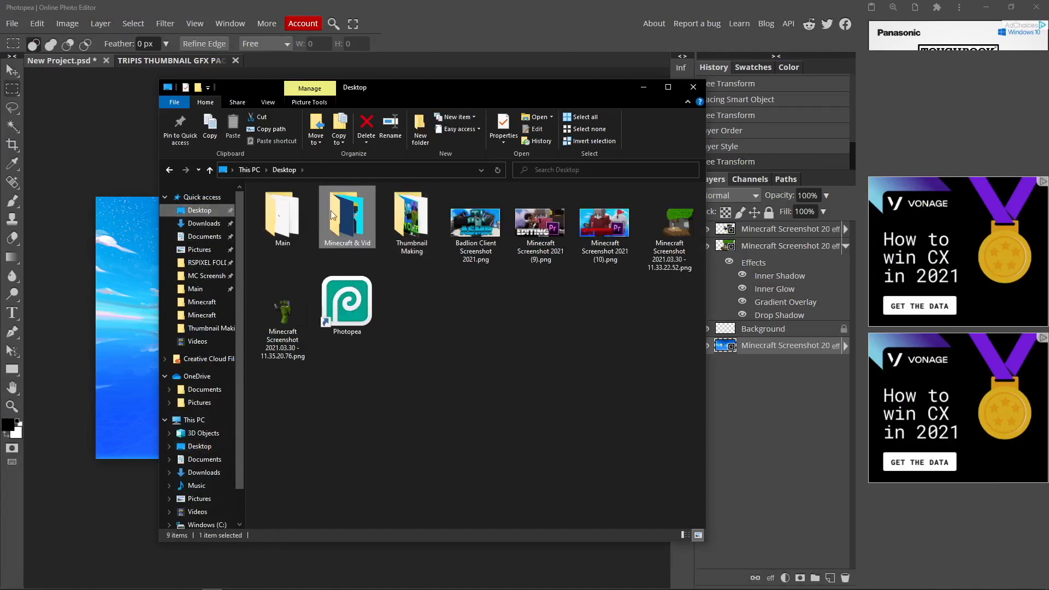
pyautogui.doubleClick(405, 215)
pyautogui.moveTo(406, 215); pyautogui.dragTo(145, 232)
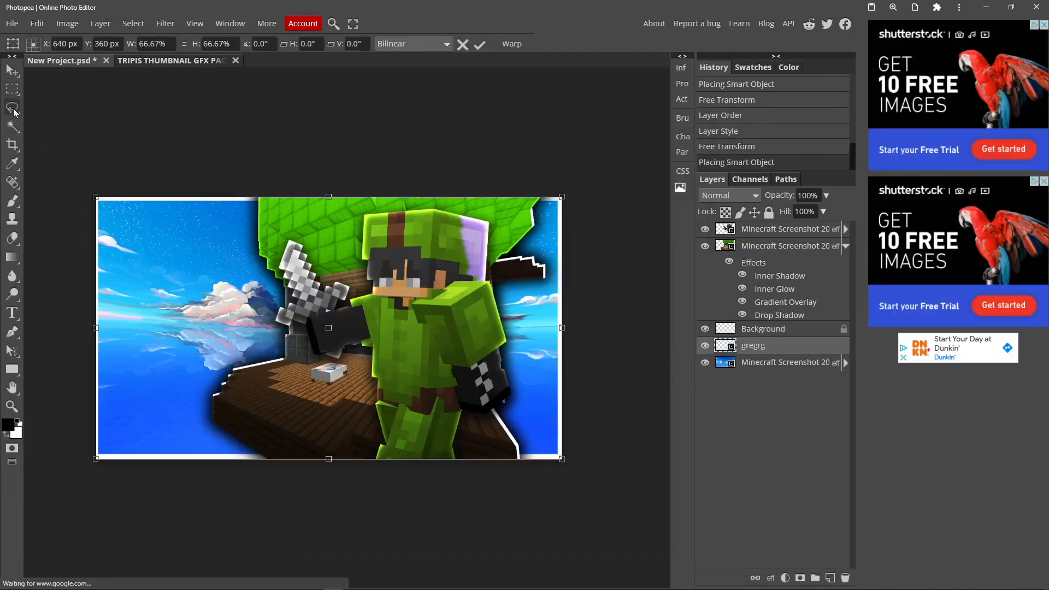
pyautogui.press('Return')
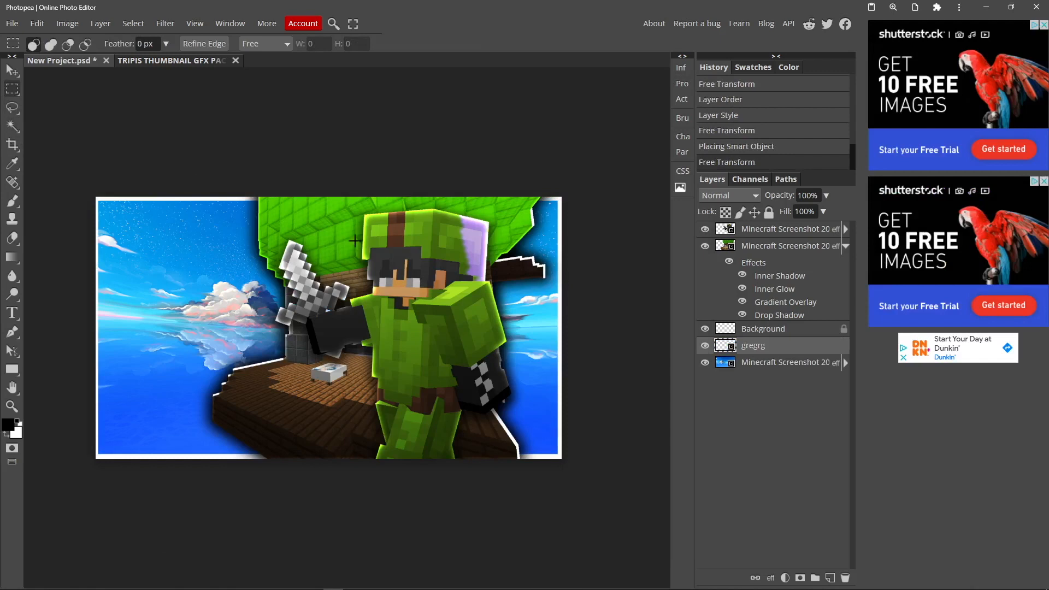
# Set the gregrg border layer's blend mode to Overlay in its blending options
pyautogui.rightClick(752, 343)
pyautogui.click(724, 247)
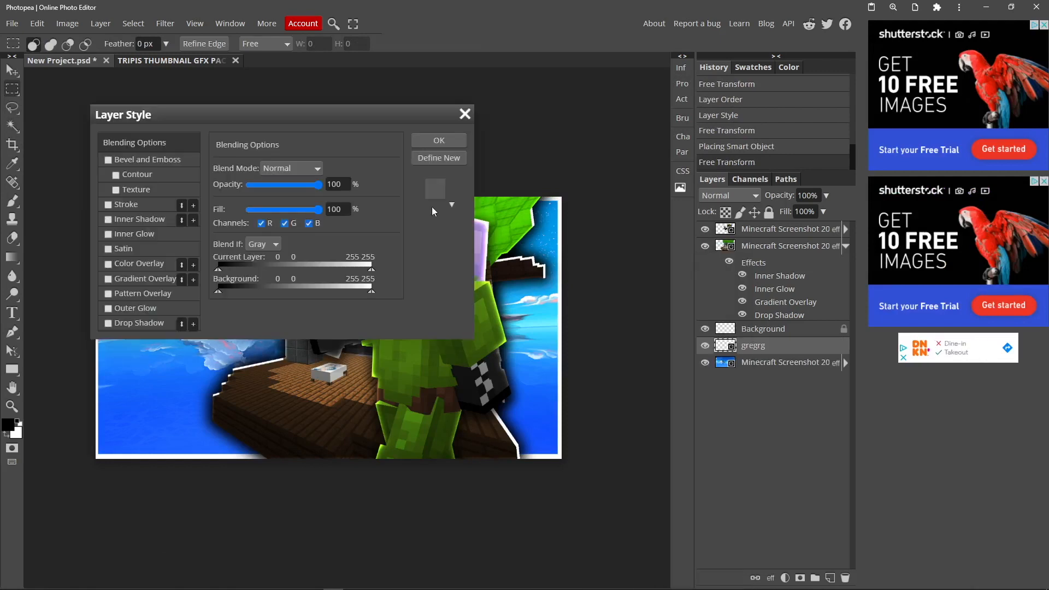
pyautogui.click(307, 167)
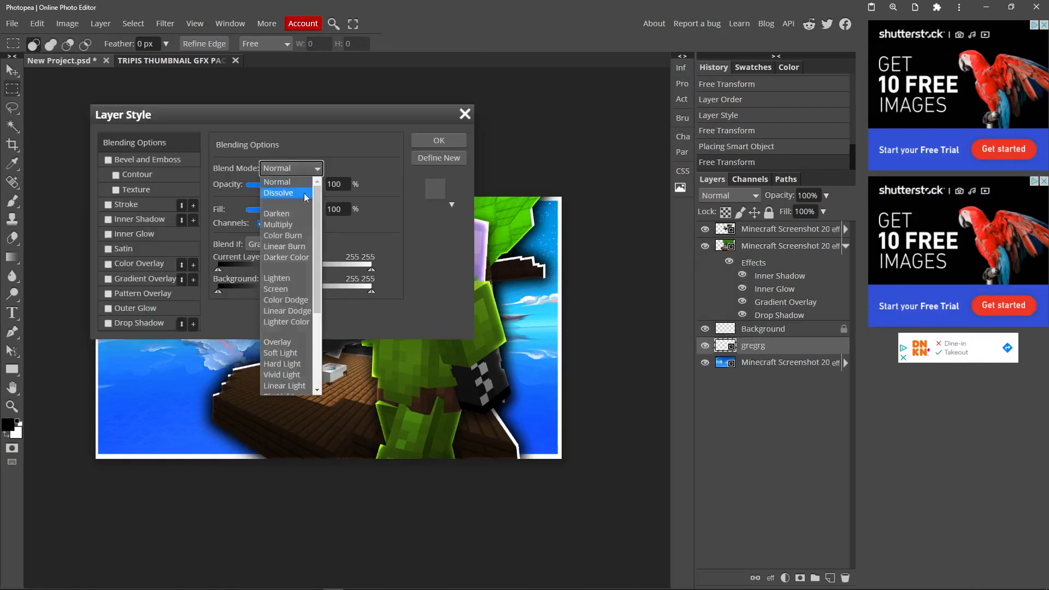
pyautogui.click(283, 345)
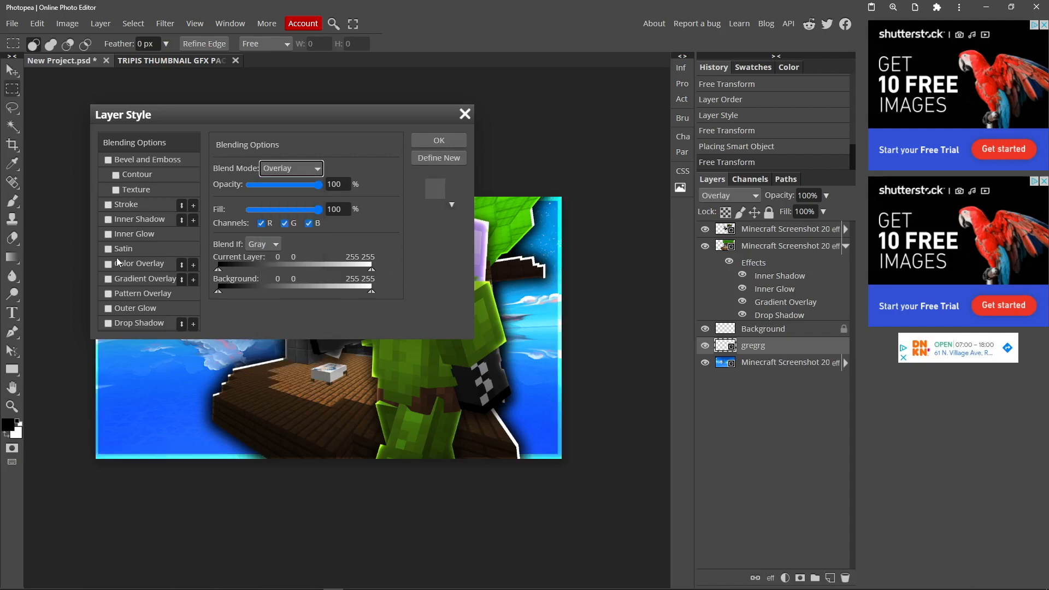
# Add an Inner Glow with Soft Light blend mode to the gregrg border layer and apply the layer style
pyautogui.click(107, 234)
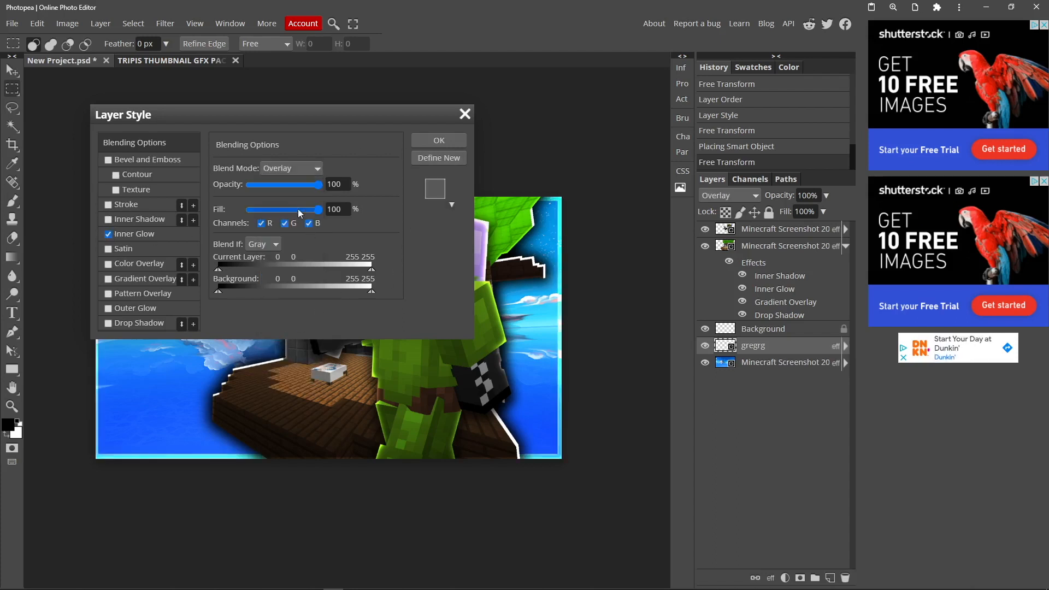
pyautogui.click(168, 232)
pyautogui.click(303, 168)
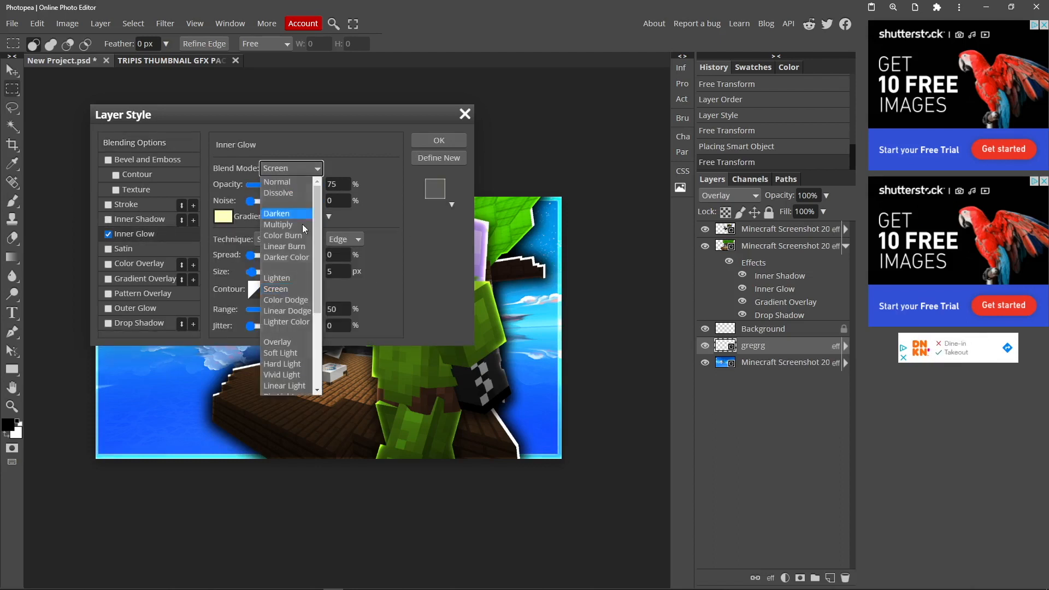
pyautogui.click(290, 353)
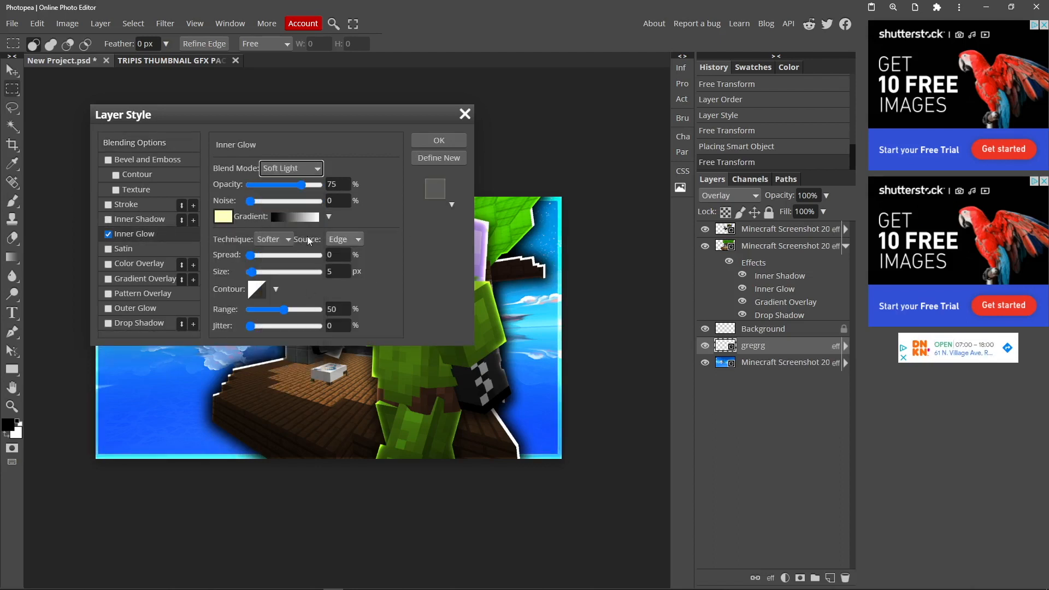
pyautogui.click(434, 140)
pyautogui.click(12, 70)
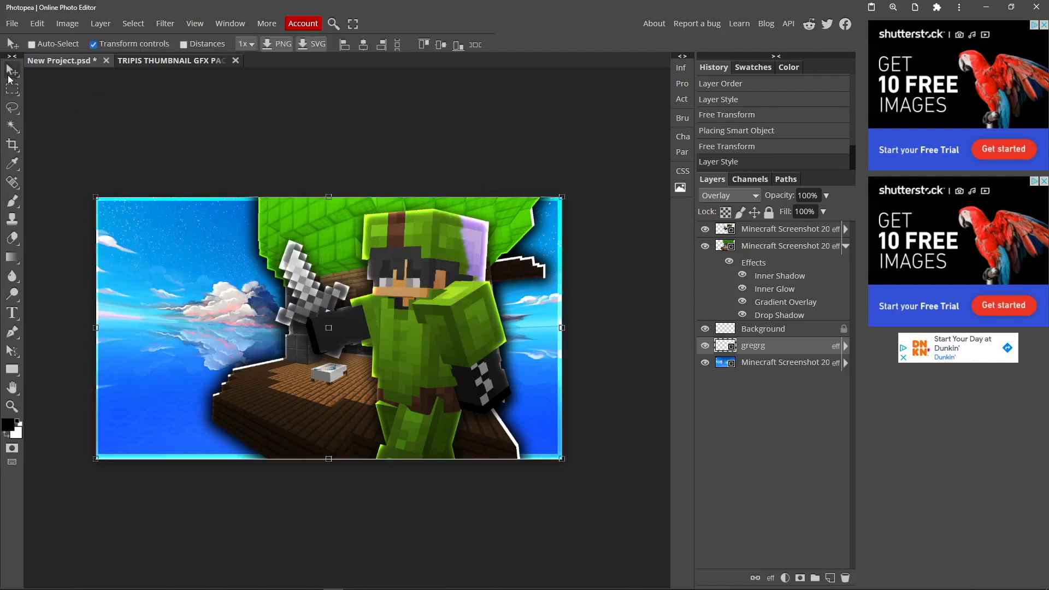
pyautogui.click(12, 89)
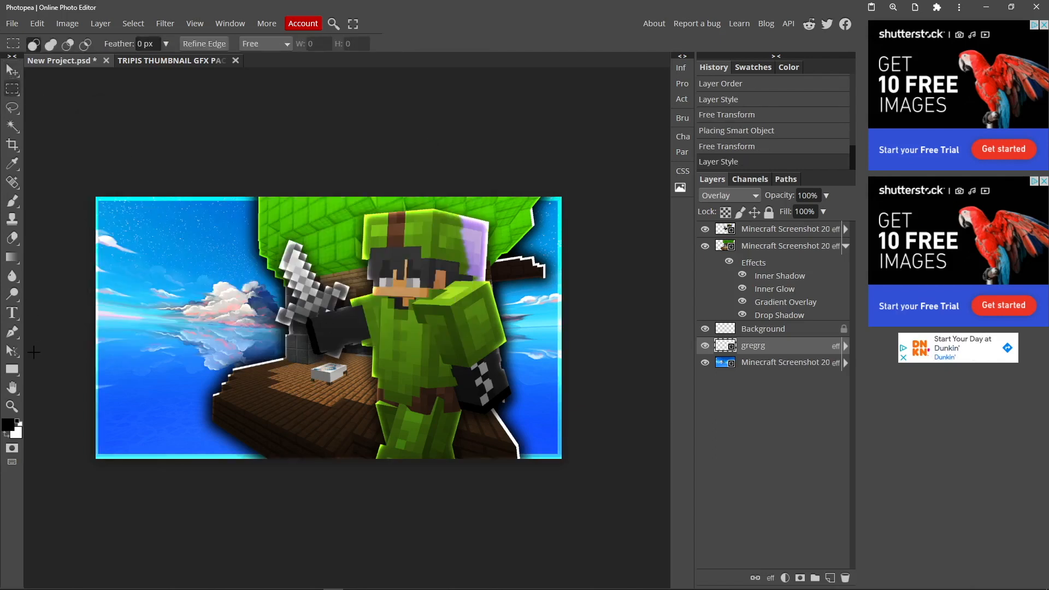
# Duplicate the character layer and nudge the lower copy slightly
pyautogui.press('z')
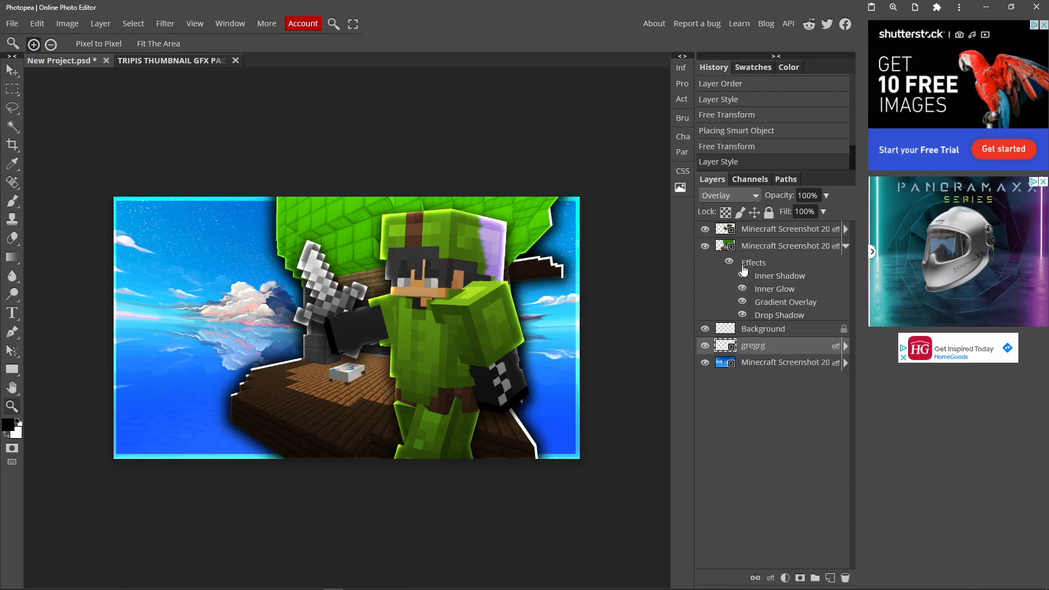
pyautogui.click(749, 230)
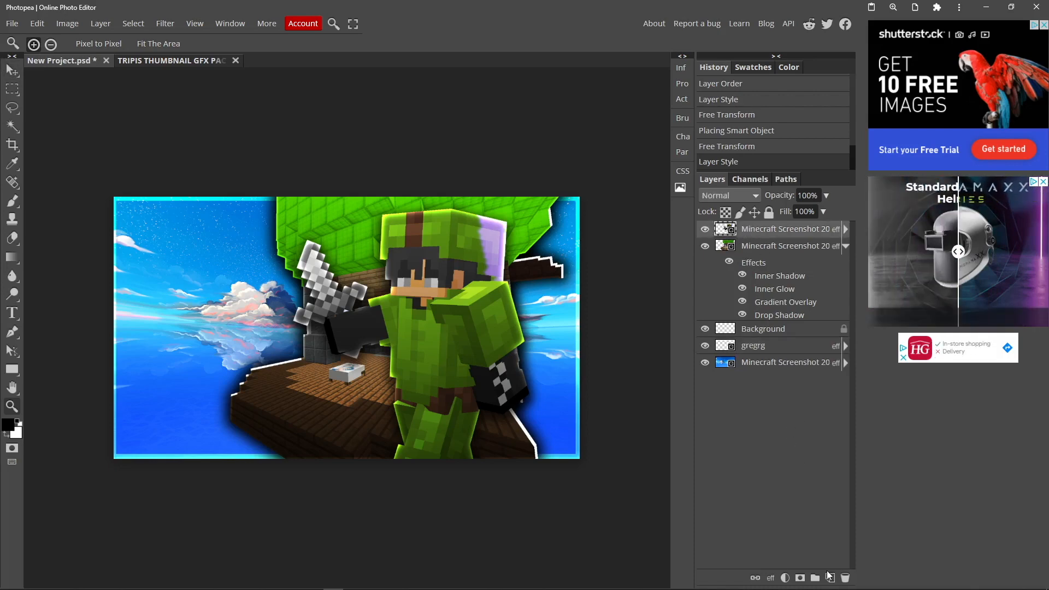
pyautogui.rightClick(744, 229)
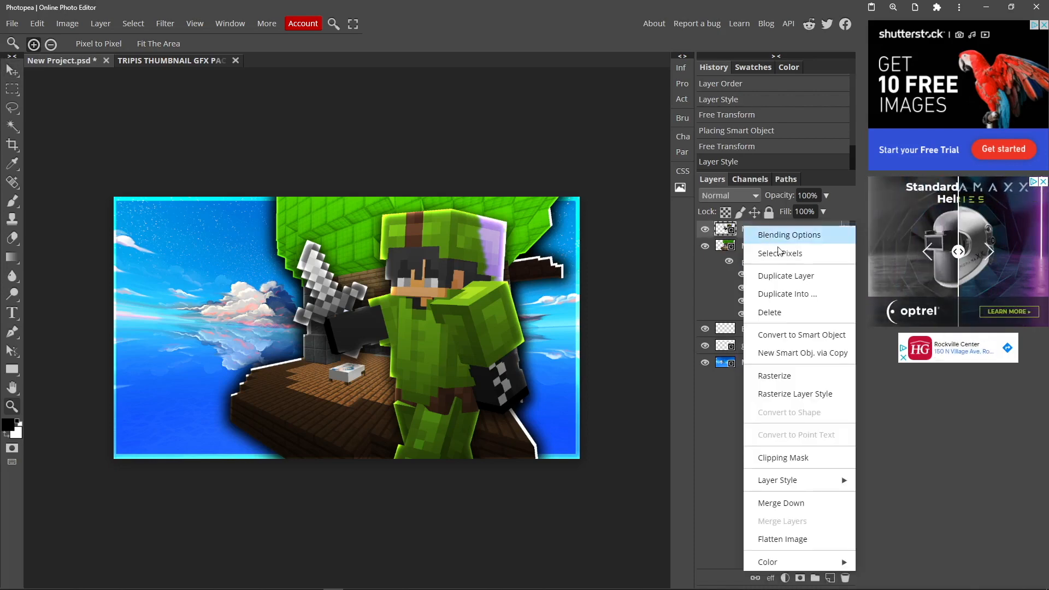
pyautogui.click(799, 280)
pyautogui.click(763, 247)
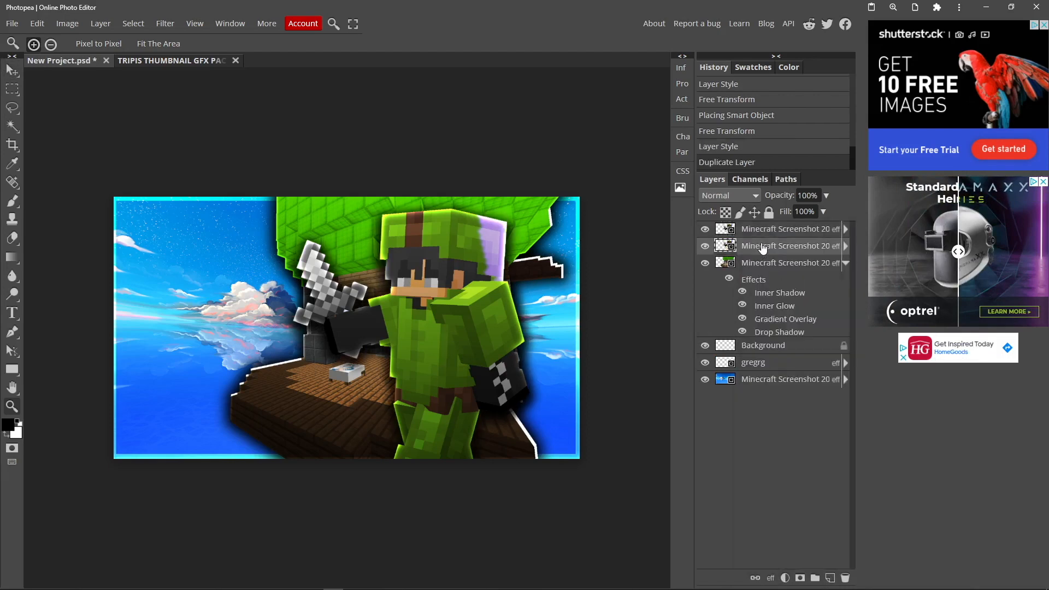
pyautogui.click(12, 70)
pyautogui.moveTo(423, 296)
pyautogui.mouseDown()
pyautogui.moveTo(261, 276)
pyautogui.moveTo(264, 288)
pyautogui.moveTo(330, 297)
pyautogui.moveTo(429, 297)
pyautogui.mouseUp()
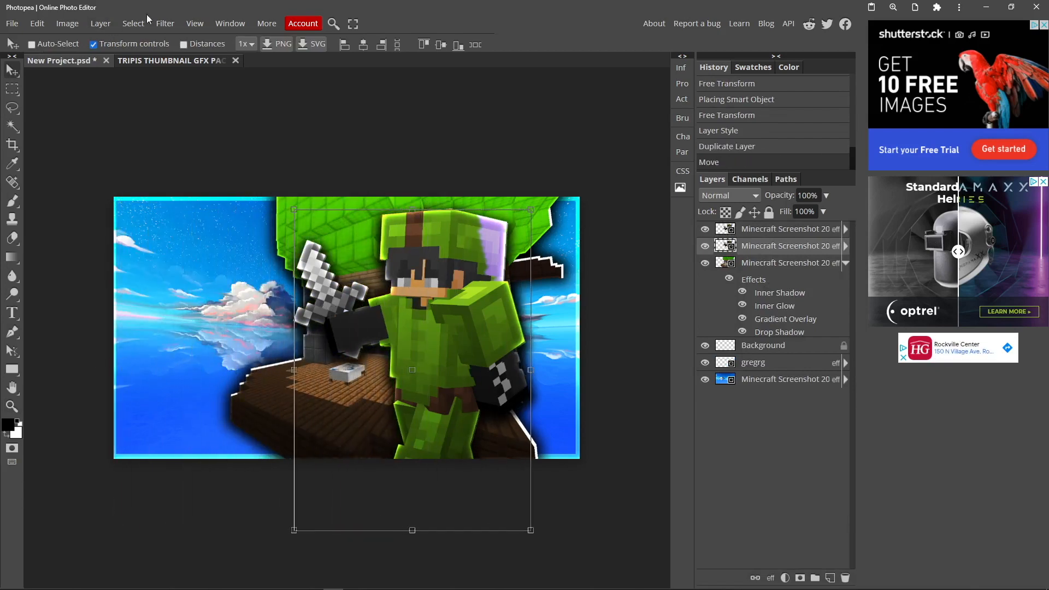
# Apply a Motion Blur with angle 22° and distance 45 px to the lower character copy and nudge the blurred layer
pyautogui.click(165, 24)
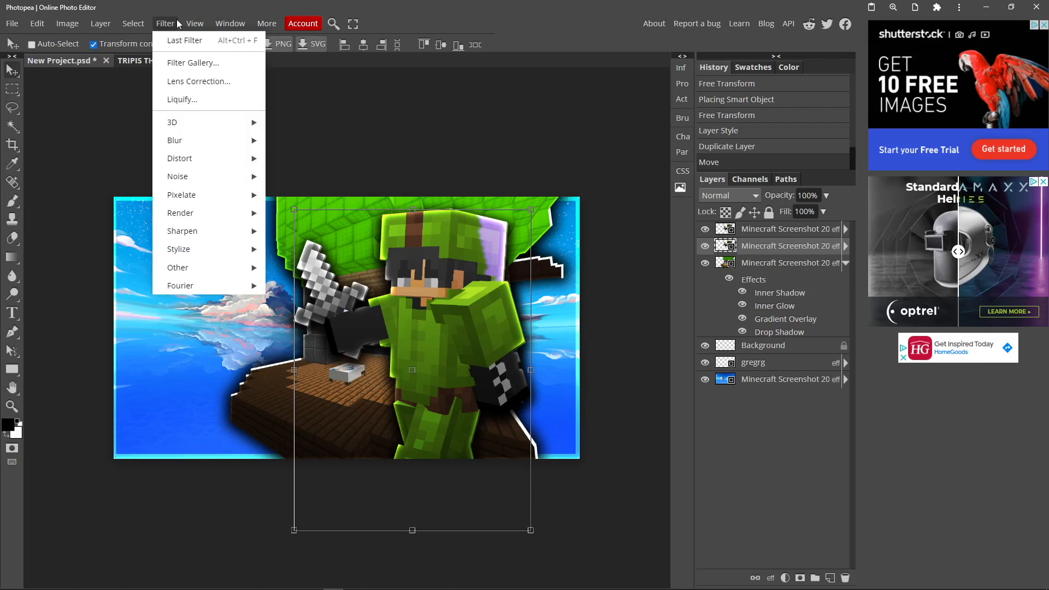
pyautogui.moveTo(185, 141)
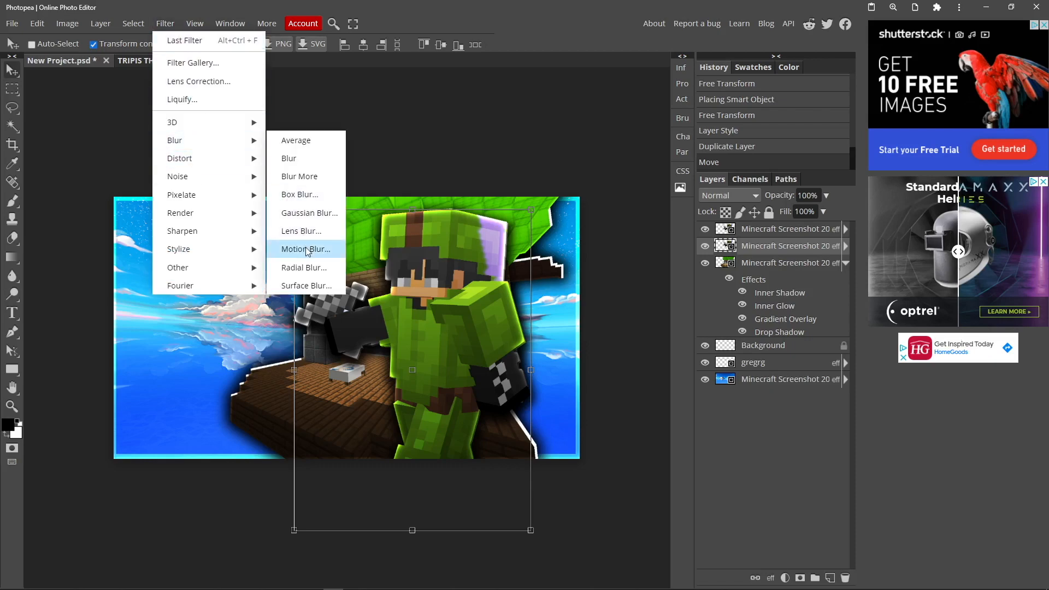
pyautogui.click(319, 251)
pyautogui.moveTo(148, 148); pyautogui.dragTo(151, 140)
pyautogui.moveTo(111, 178); pyautogui.dragTo(179, 180)
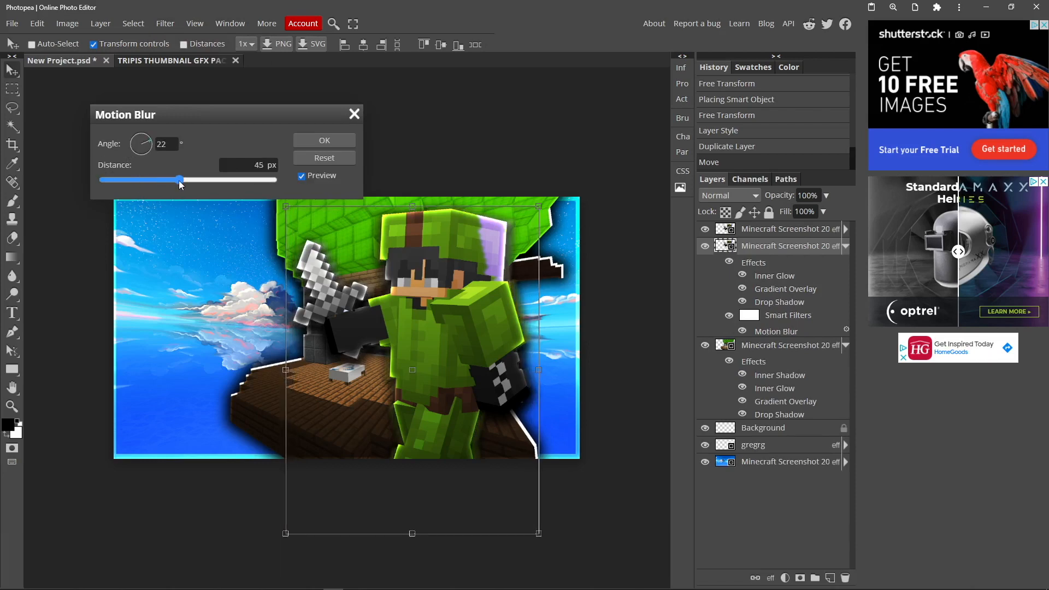
pyautogui.press('Return')
pyautogui.moveTo(447, 279); pyautogui.dragTo(451, 279)
pyautogui.click(12, 87)
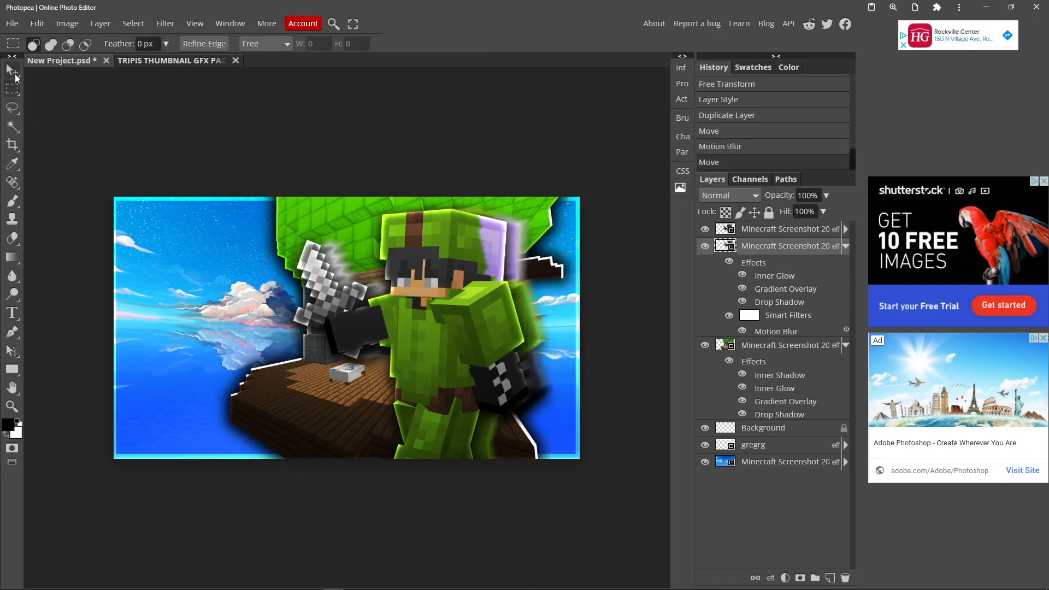
pyautogui.scroll(-3, 420, 326)
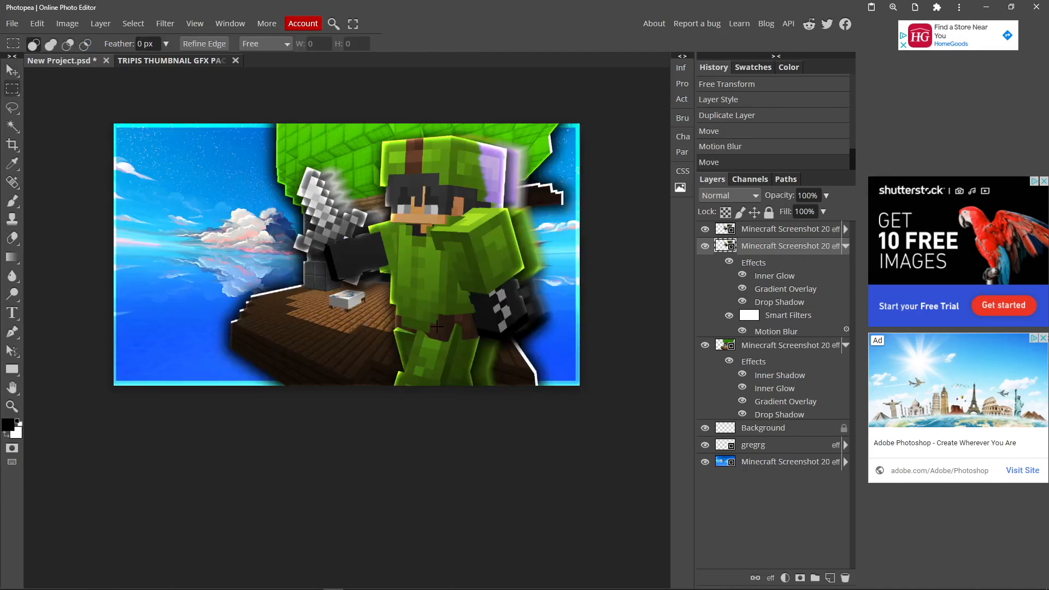
pyautogui.scroll(2, 435, 324)
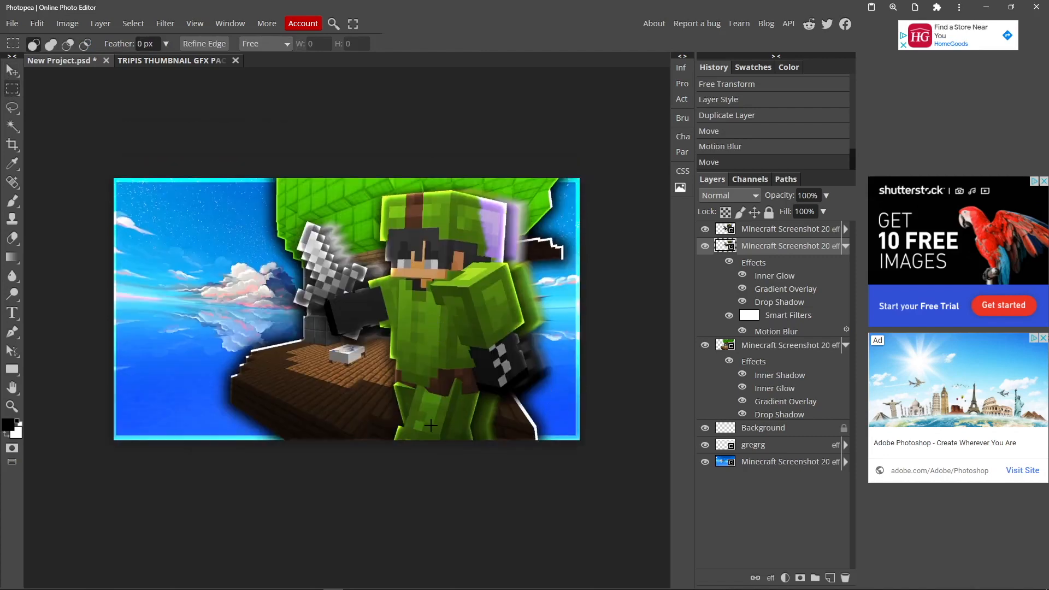
# Add a new layer above the character and set the Type tool to the Luckiest Guy font at 117 px
pyautogui.click(758, 232)
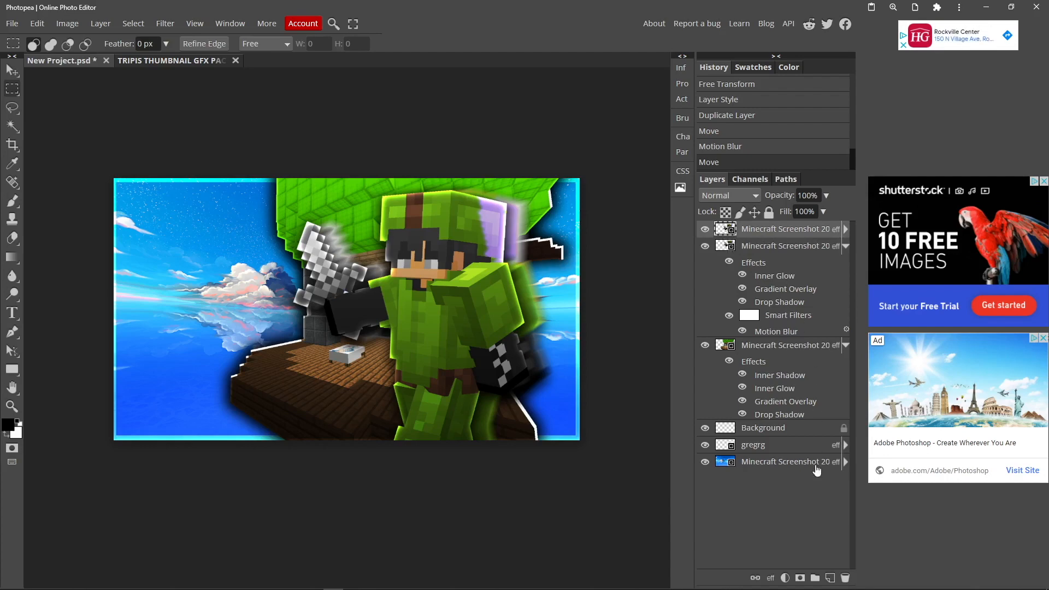
pyautogui.click(829, 577)
pyautogui.press('t')
pyautogui.click(205, 44)
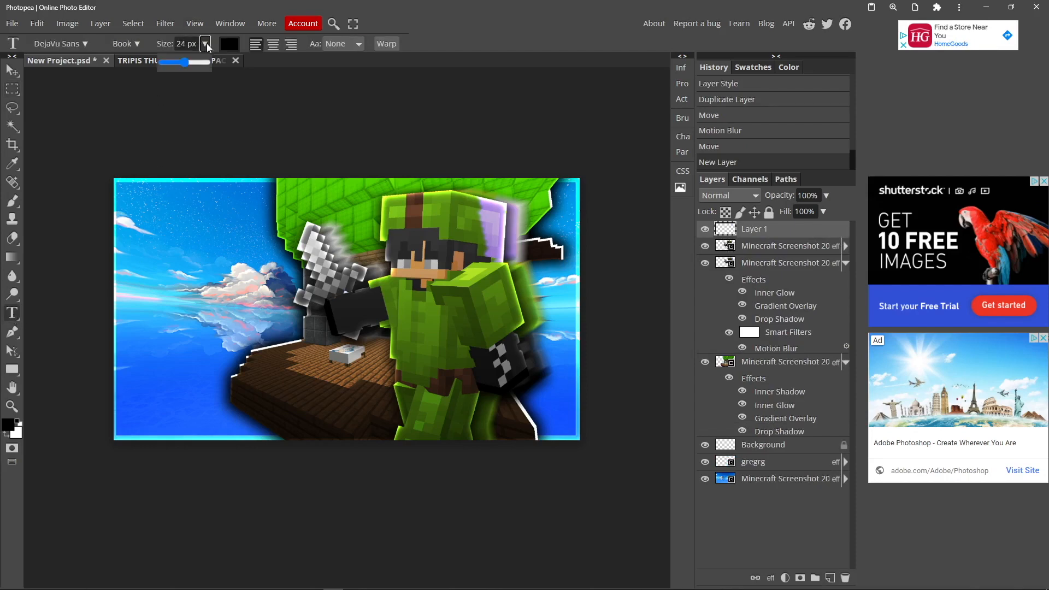
pyautogui.moveTo(198, 62); pyautogui.dragTo(203, 62)
pyautogui.click(73, 44)
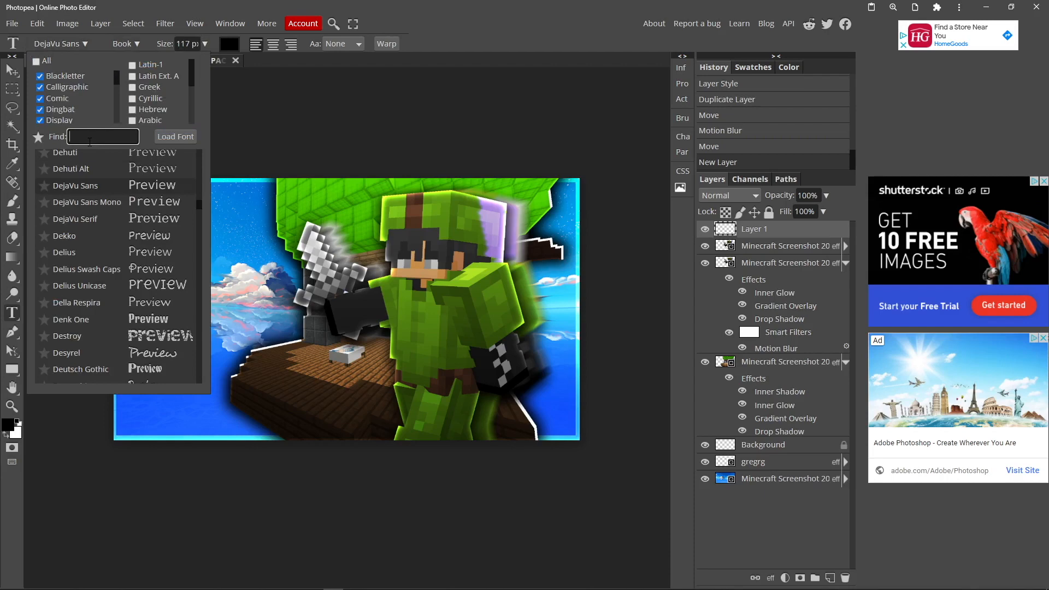
pyautogui.write('lucki')
pyautogui.click(113, 156)
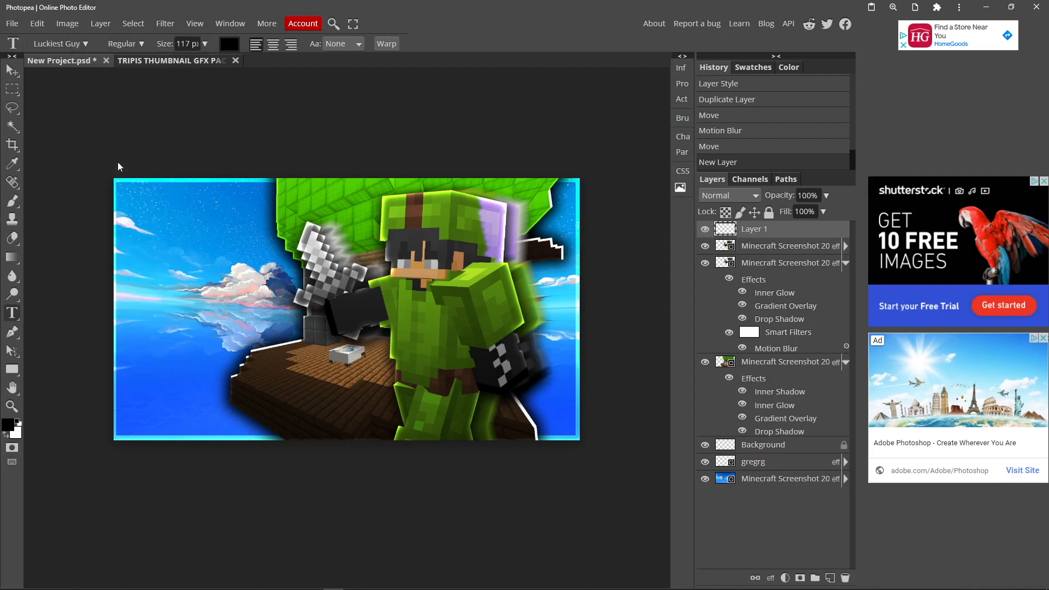
# Add the white (ffffff) text THUMBNAIL and enlarge it across the lower part of the canvas
pyautogui.click(135, 339)
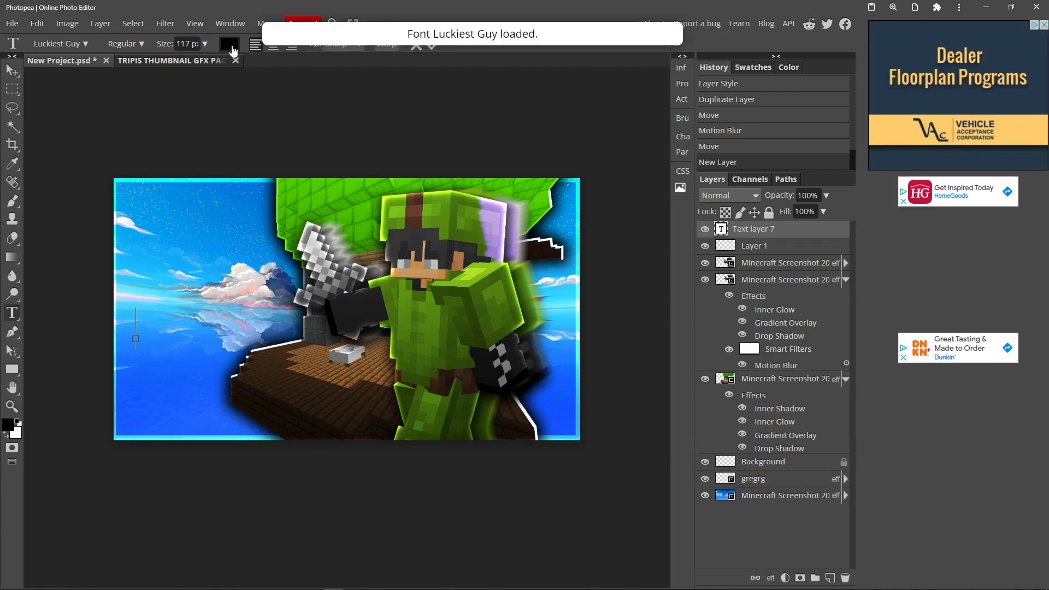
pyautogui.click(236, 48)
pyautogui.moveTo(147, 136); pyautogui.dragTo(96, 130)
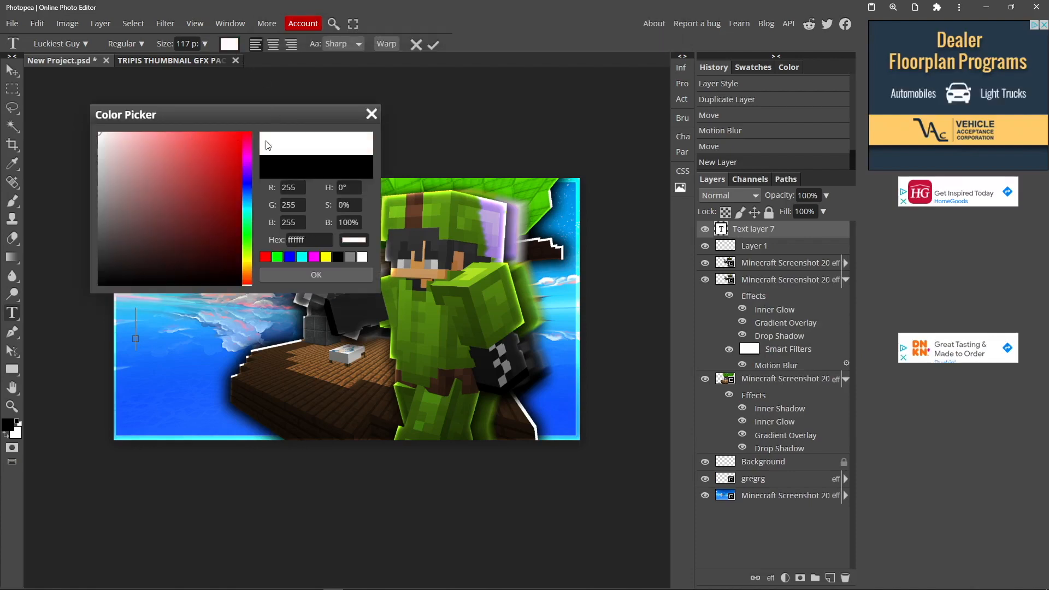
pyautogui.click(316, 274)
pyautogui.write('THUMBNAIL')
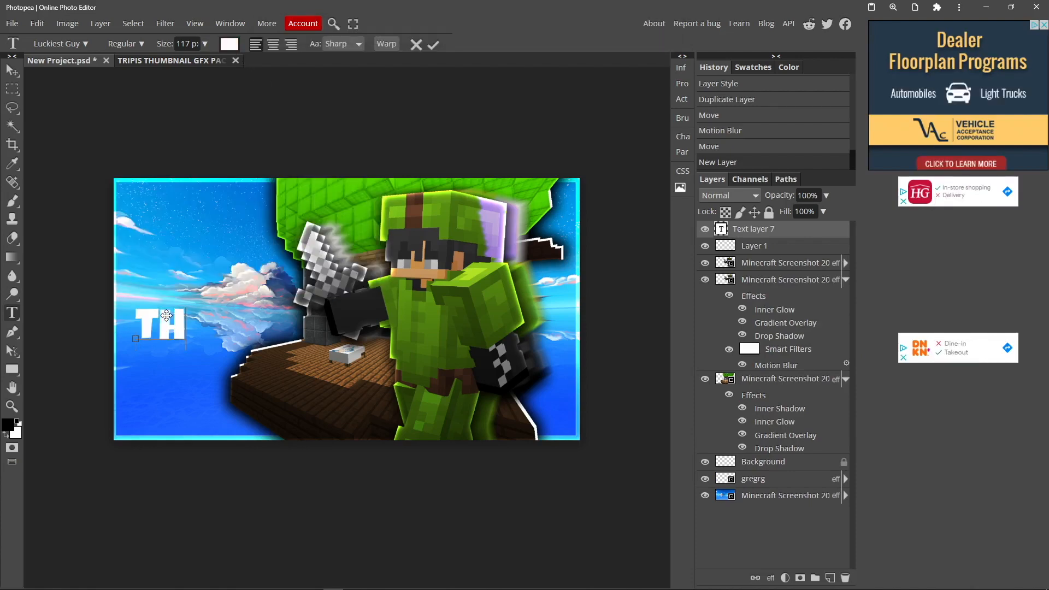
pyautogui.press('Escape')
pyautogui.moveTo(242, 291); pyautogui.dragTo(245, 289)
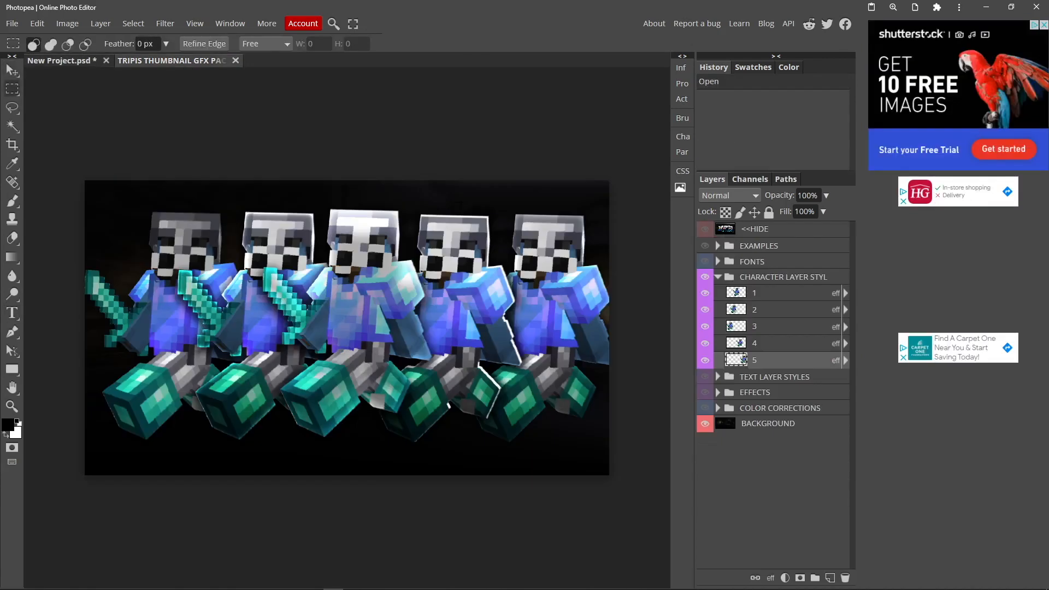
# In the TRIPIS THUMBNAIL GFX PACK document, hide the character layer styles group and expand and show the TEXT LAYER STYLES group
pyautogui.click(705, 263)
pyautogui.click(705, 263)
pyautogui.click(717, 277)
pyautogui.click(709, 279)
pyautogui.click(718, 293)
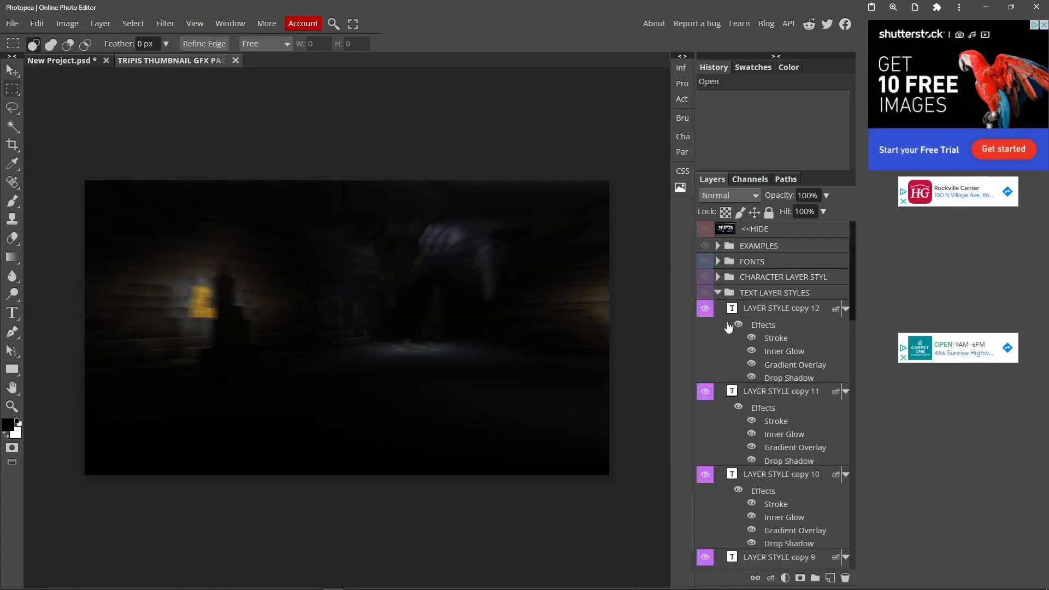
pyautogui.click(704, 293)
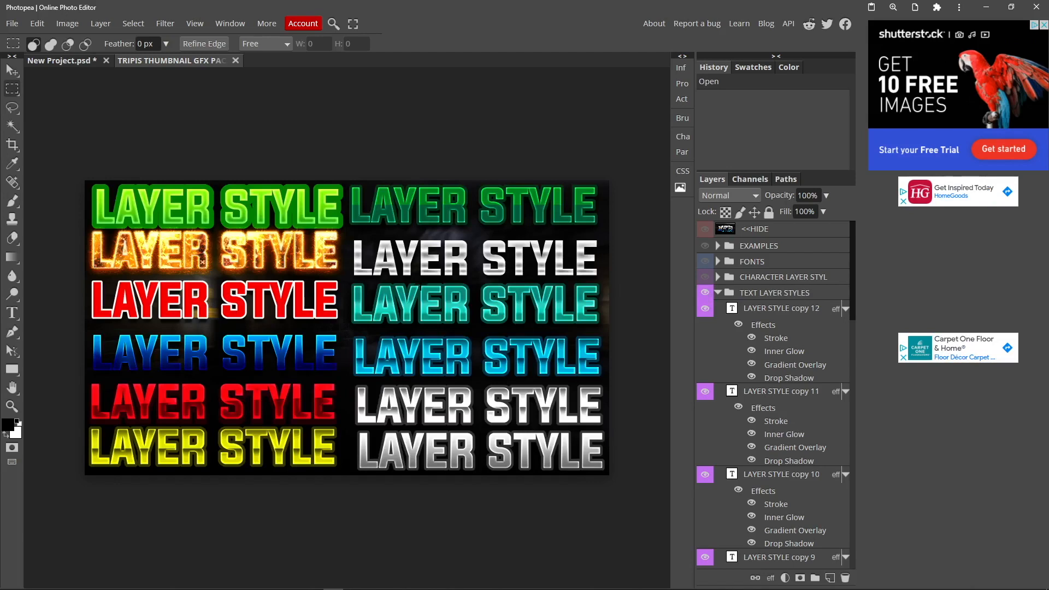
# Copy the layer style of the green LAYER STYLE text layer, the lowest one in the TEXT LAYER STYLES group
pyautogui.moveTo(852, 284); pyautogui.dragTo(855, 535)
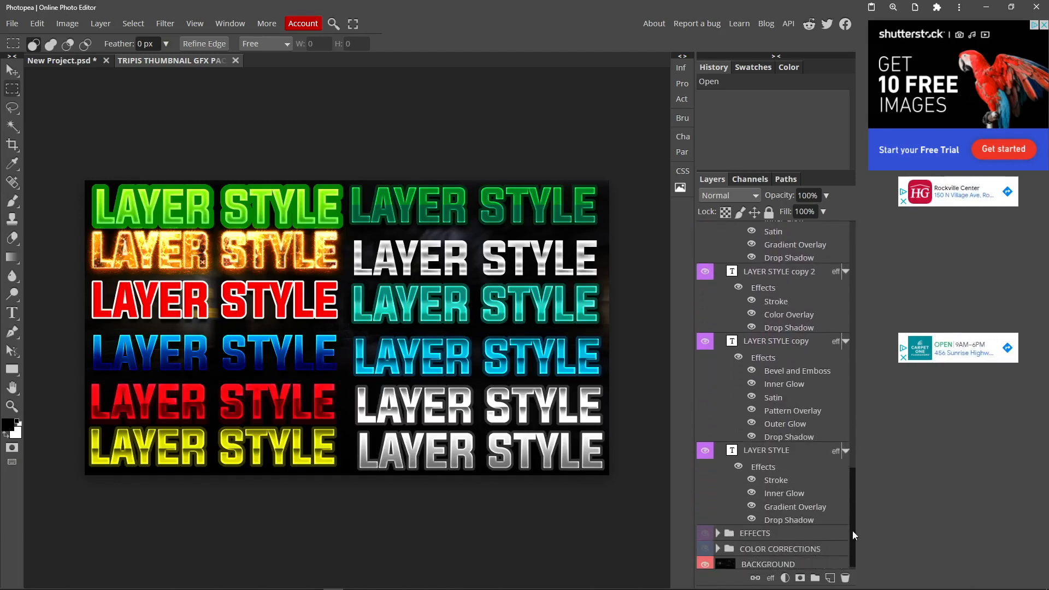
pyautogui.click(705, 340)
pyautogui.click(705, 341)
pyautogui.click(705, 450)
pyautogui.click(704, 450)
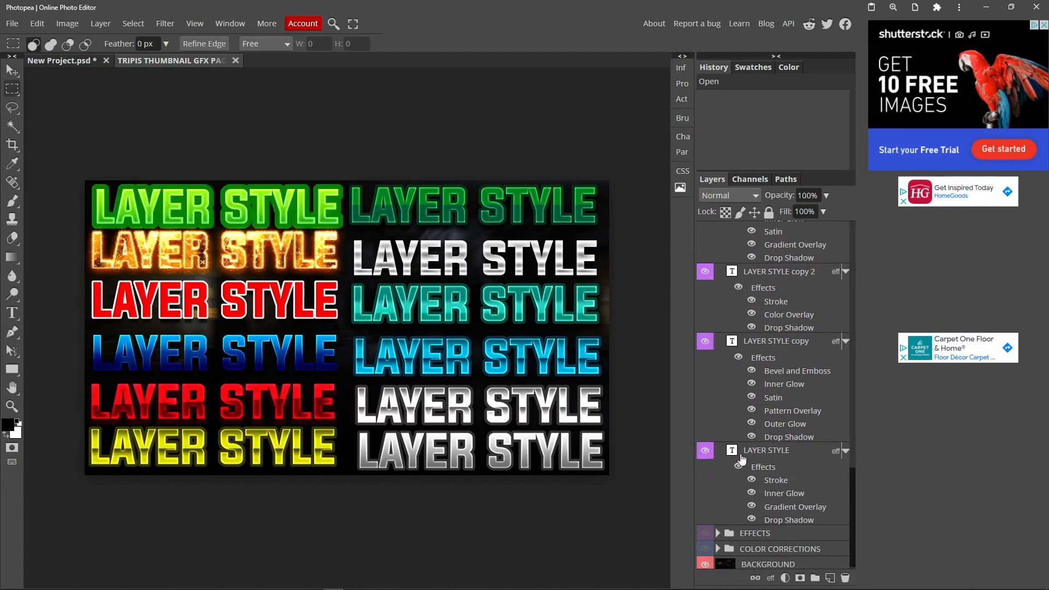
pyautogui.rightClick(784, 452)
pyautogui.click(777, 357)
pyautogui.click(802, 357)
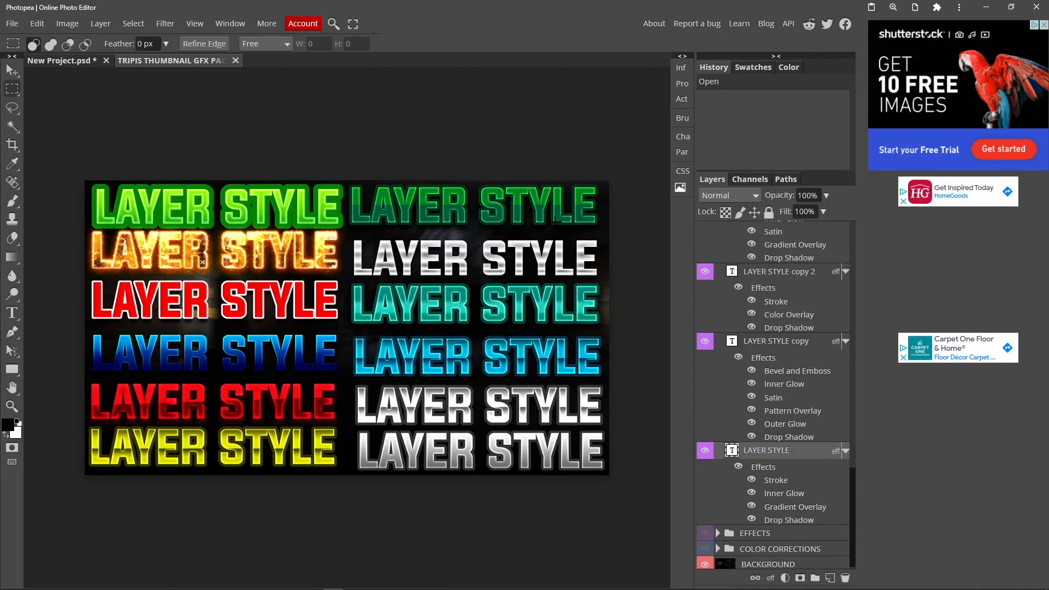
# Paste the copied green layer style onto the THUMBNAIL text in New Project.psd and nudge the text slightly upward
pyautogui.click(79, 62)
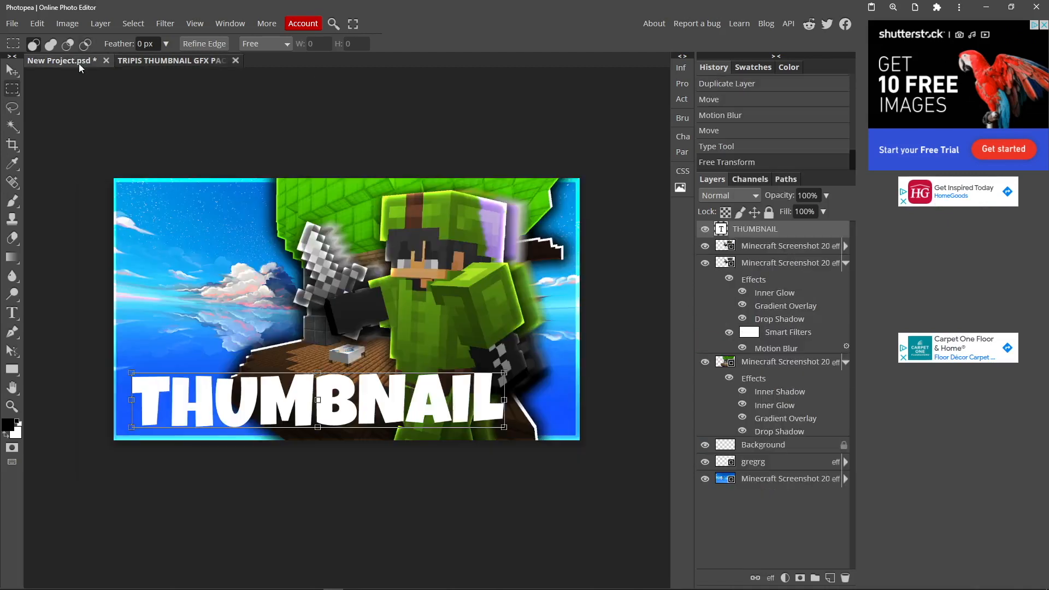
pyautogui.rightClick(748, 229)
pyautogui.click(763, 478)
pyautogui.click(801, 496)
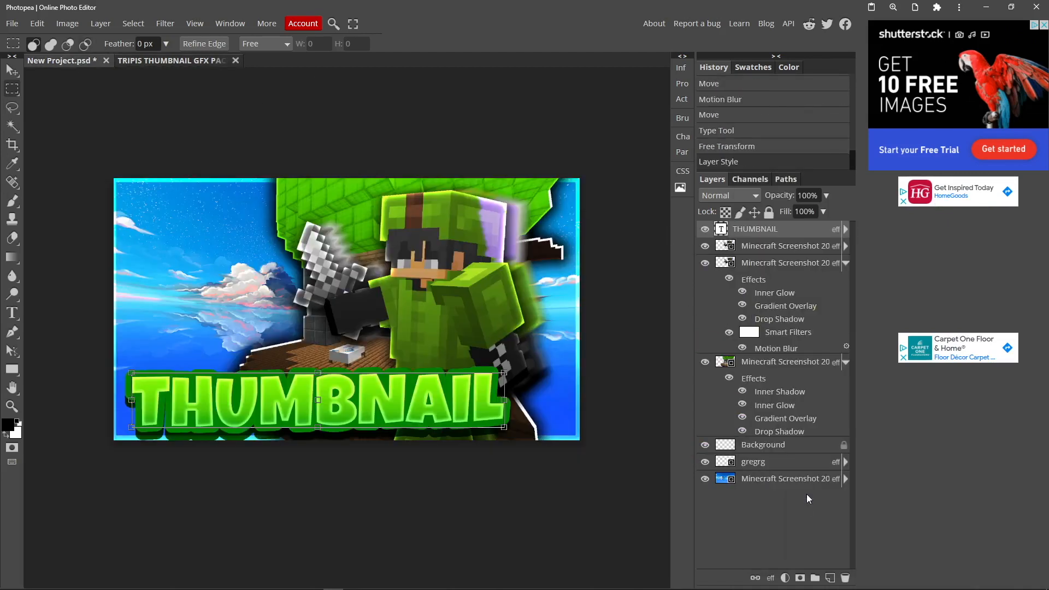
pyautogui.press('v')
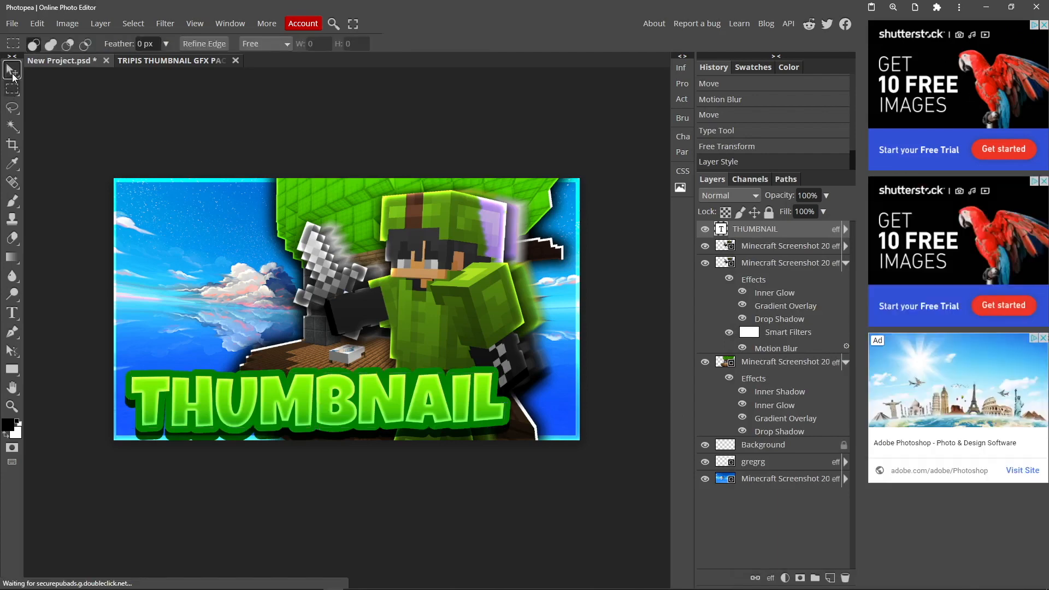
pyautogui.moveTo(249, 391); pyautogui.dragTo(249, 385)
pyautogui.click(13, 87)
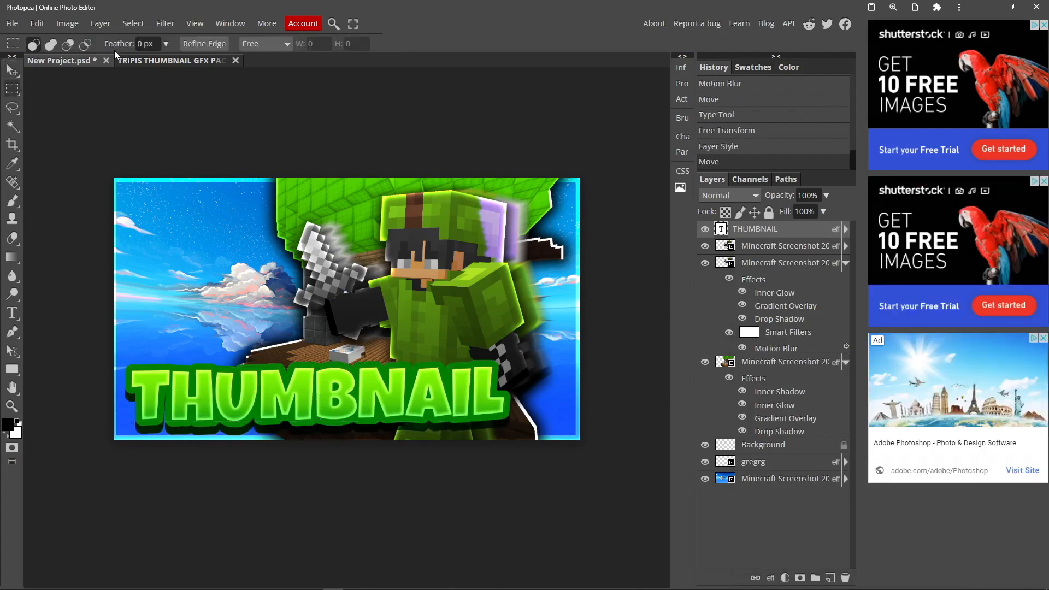
# Copy the layer style of the LAYER STYLE copy 11 text layer in the GFX pack document
pyautogui.click(147, 62)
pyautogui.click(705, 393)
pyautogui.click(705, 393)
pyautogui.rightClick(766, 394)
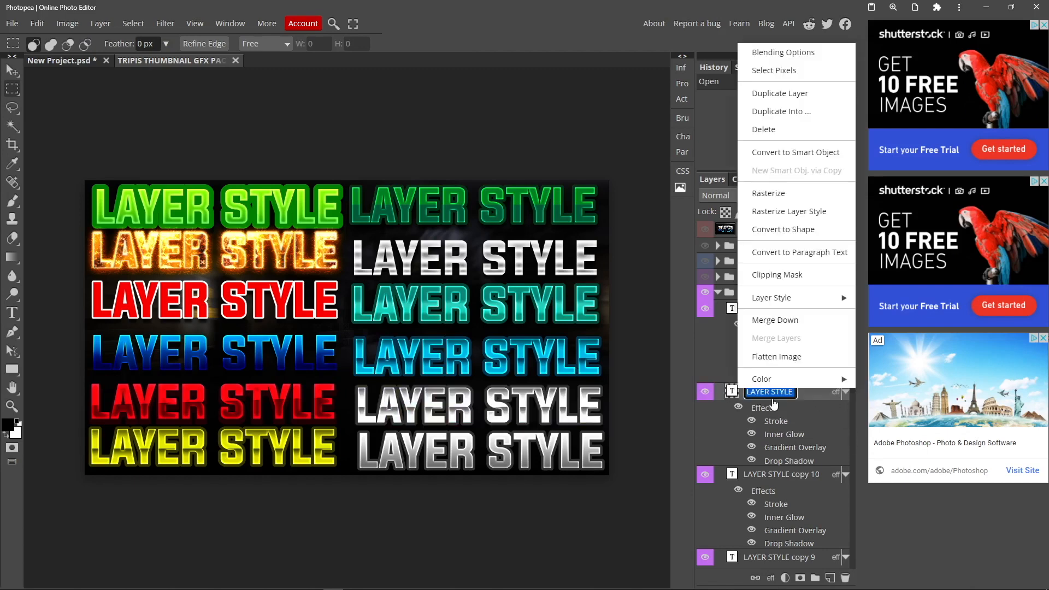
pyautogui.moveTo(705, 297)
pyautogui.click(754, 313)
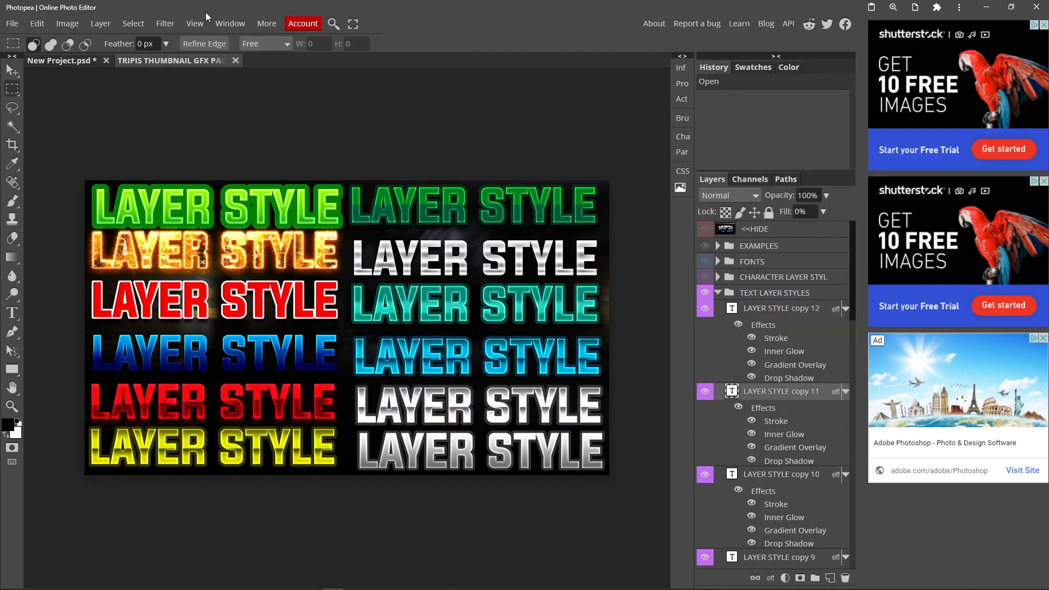
# Paste the copied layer style onto the THUMBNAIL text in New Project.psd and adjust the text's placement slightly
pyautogui.click(86, 64)
pyautogui.rightClick(725, 230)
pyautogui.moveTo(771, 541)
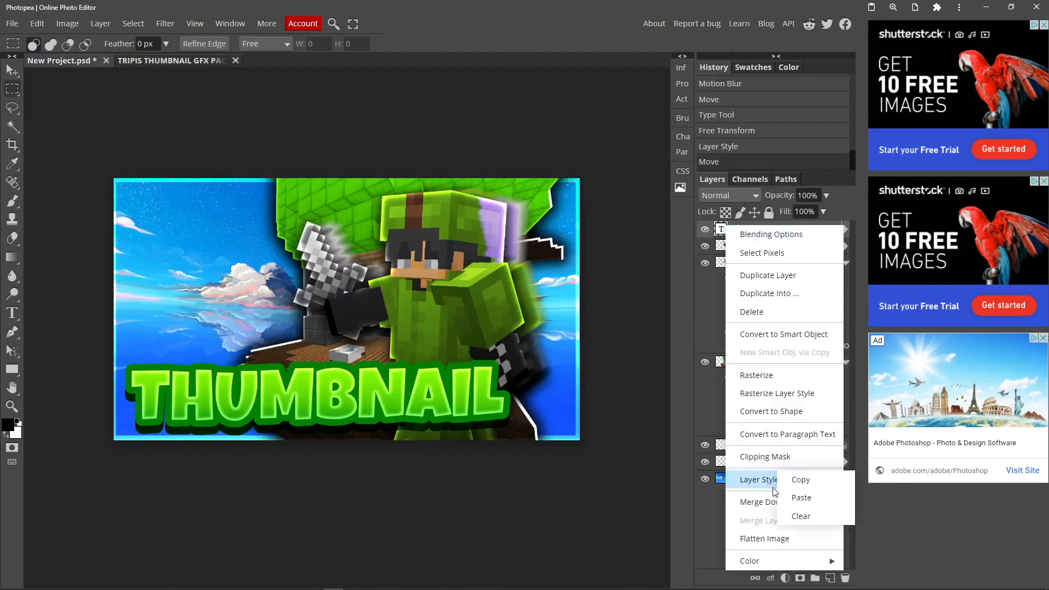
pyautogui.click(867, 562)
pyautogui.click(12, 70)
pyautogui.moveTo(277, 375); pyautogui.dragTo(284, 378)
pyautogui.press('m')
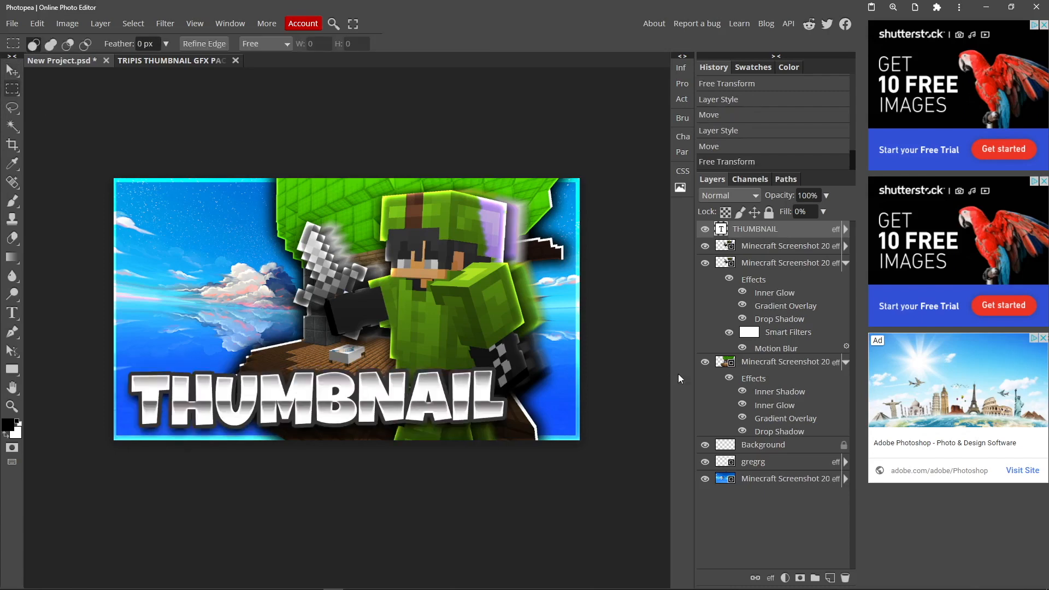
# Hide the THUMBNAIL text layer and capture the canvas area with the Snipping Tool
pyautogui.click(705, 230)
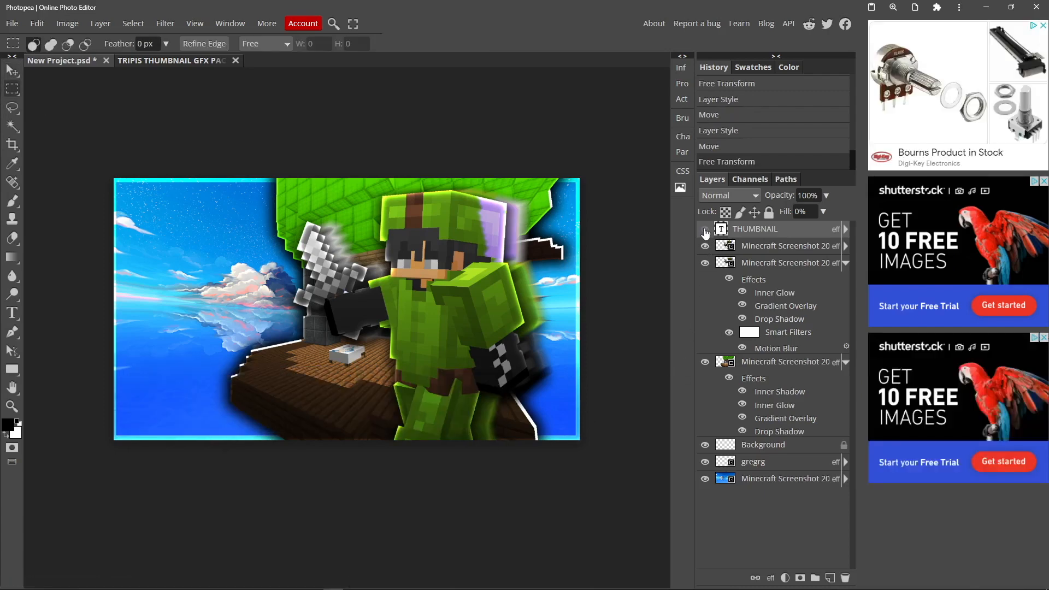
pyautogui.press('super')
pyautogui.click(253, 580)
pyautogui.click(778, 101)
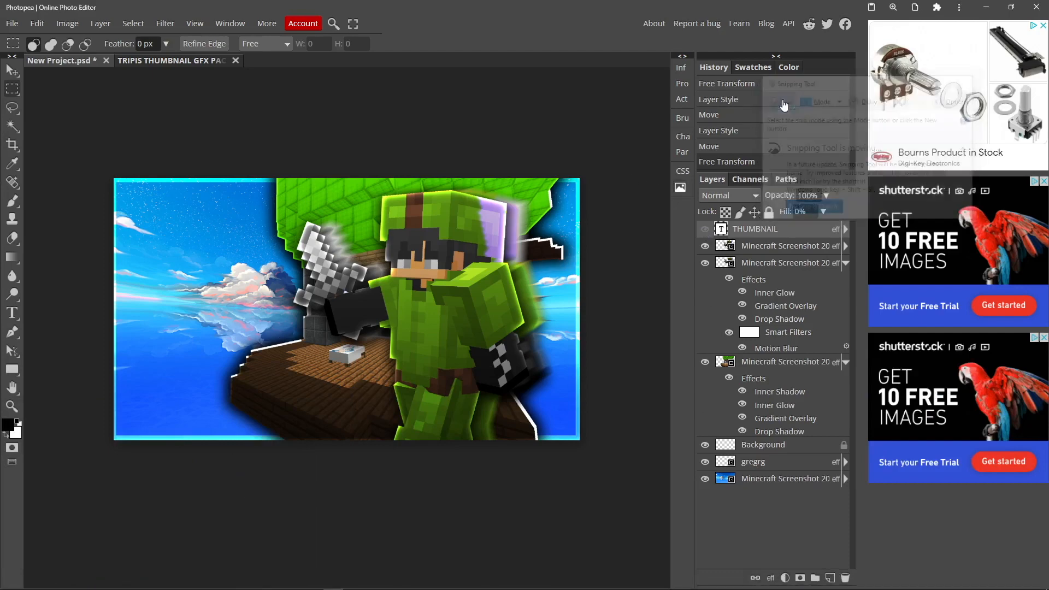
pyautogui.moveTo(88, 145); pyautogui.dragTo(614, 472)
# Save the snip as Capture.PNG on the Desktop and close the Snipping Tool
pyautogui.click(45, 65)
pyautogui.click(60, 92)
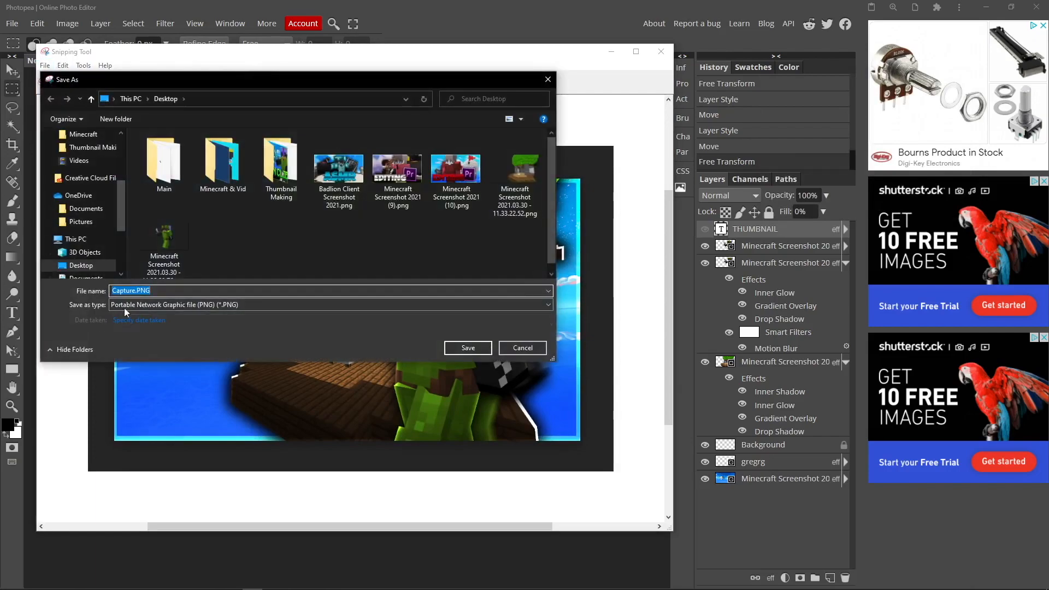
pyautogui.click(468, 348)
pyautogui.click(665, 50)
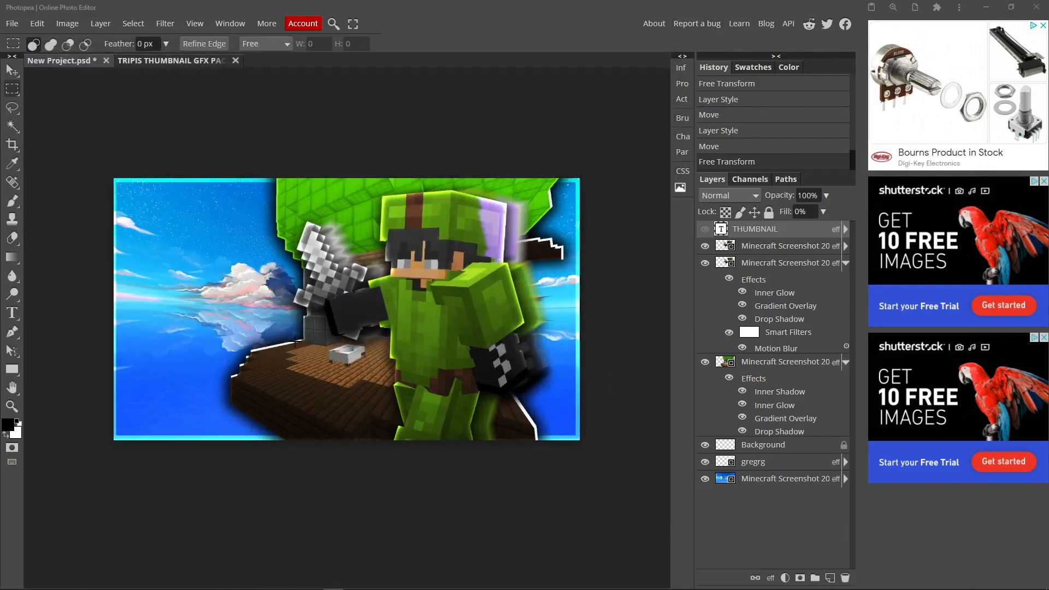
# Place Capture.PNG from the Desktop into the project and order its layer directly beneath the two character layers
pyautogui.press('super')
pyautogui.click(213, 582)
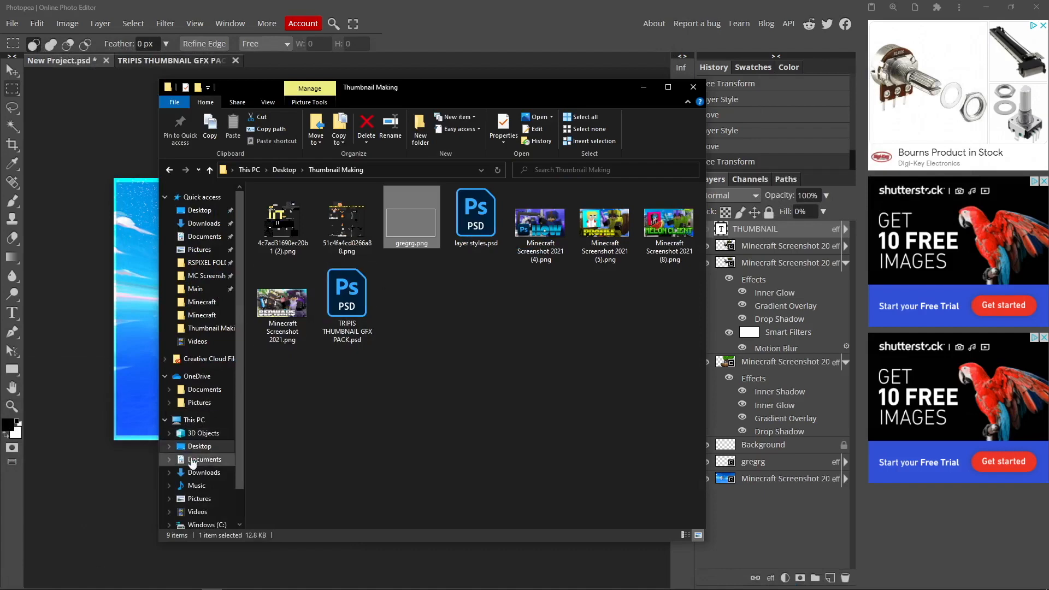
pyautogui.click(200, 211)
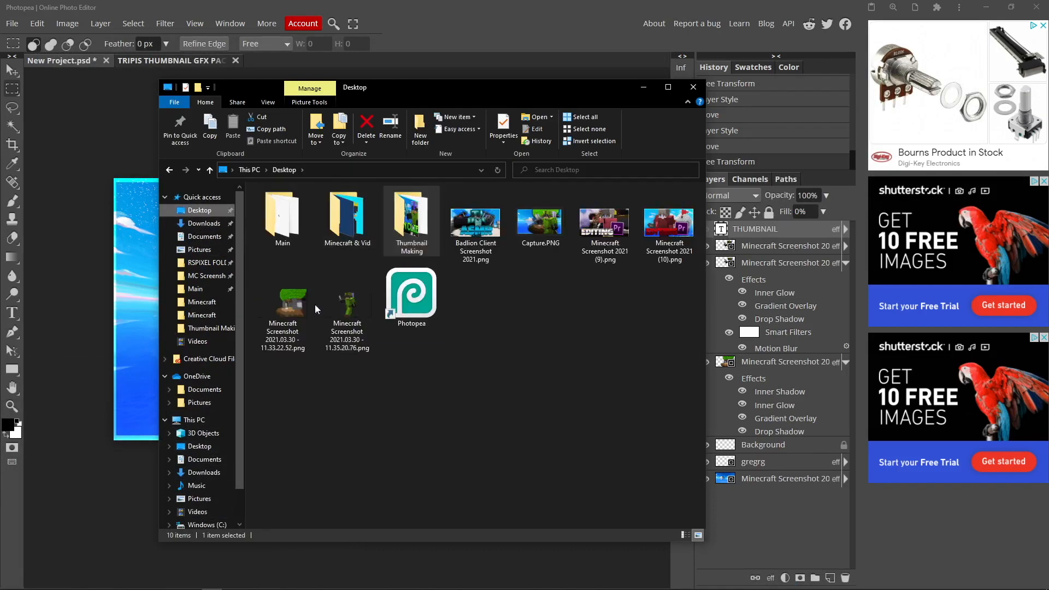
pyautogui.moveTo(545, 228); pyautogui.dragTo(101, 250)
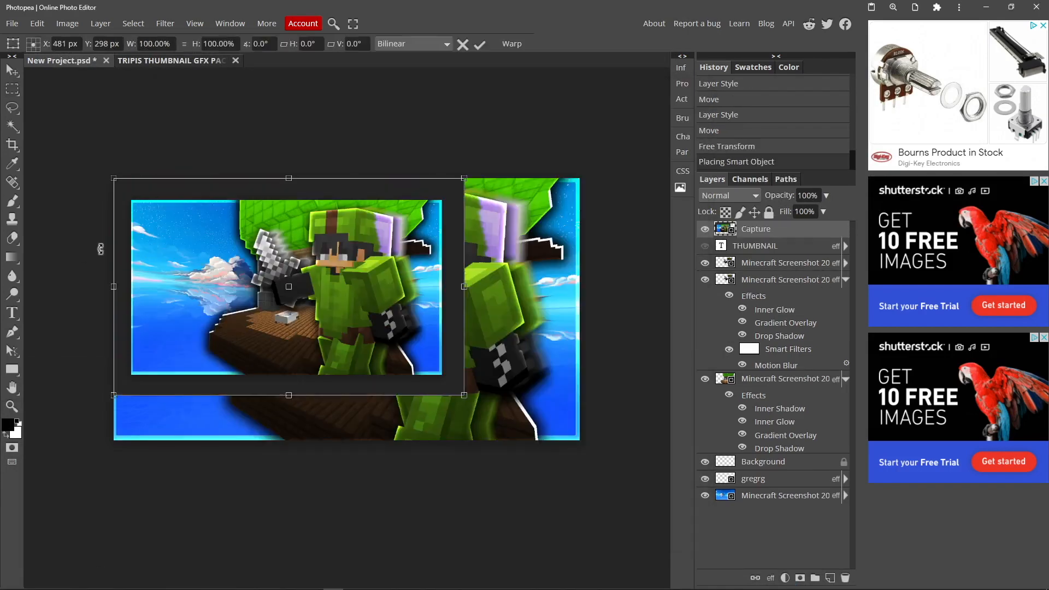
pyautogui.moveTo(301, 245); pyautogui.dragTo(334, 266)
pyautogui.moveTo(761, 232); pyautogui.dragTo(764, 461)
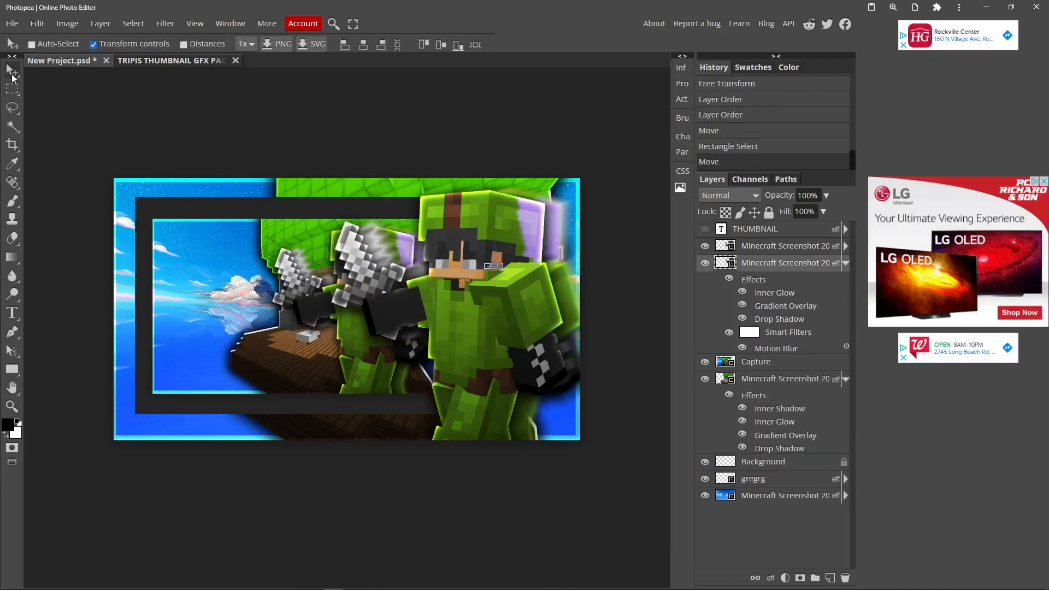
# Shift both character layers toward the right side of the canvas and scale down the Capture image
pyautogui.click(12, 89)
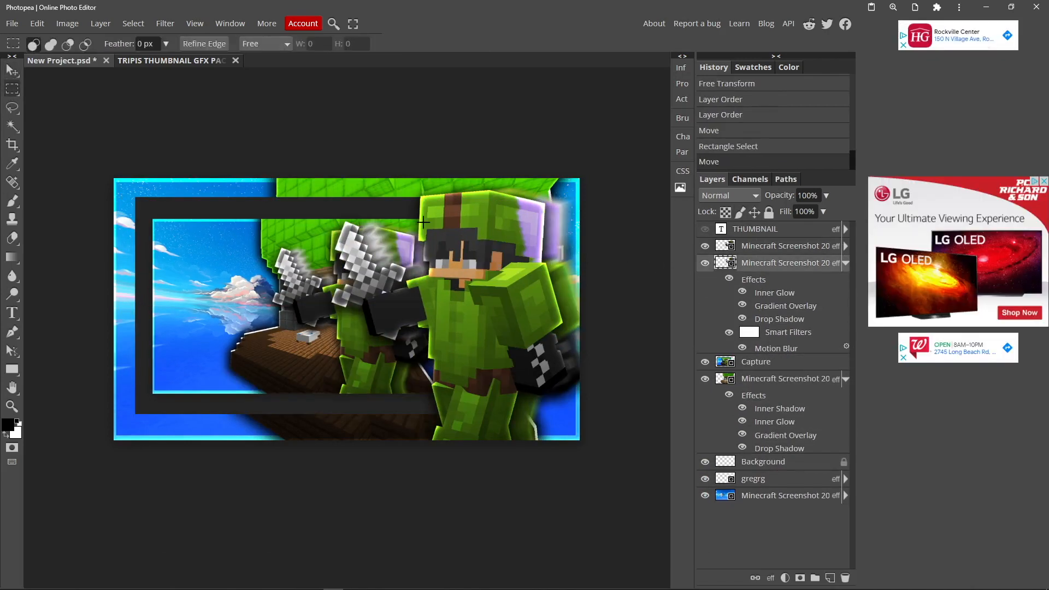
pyautogui.click(753, 247)
pyautogui.click(770, 367)
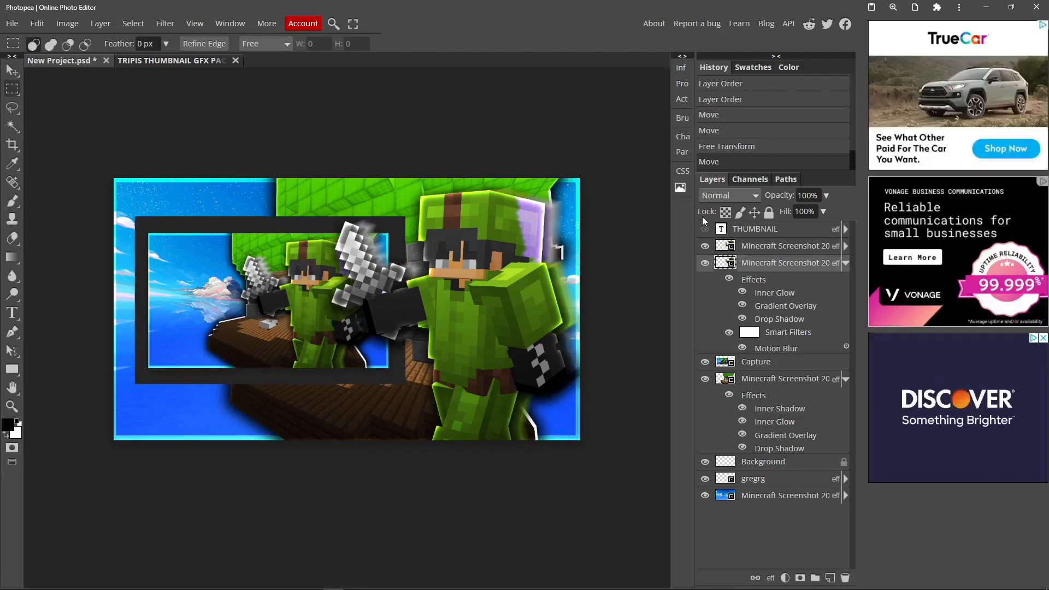
# Make the THUMBNAIL text layer visible again
pyautogui.click(704, 230)
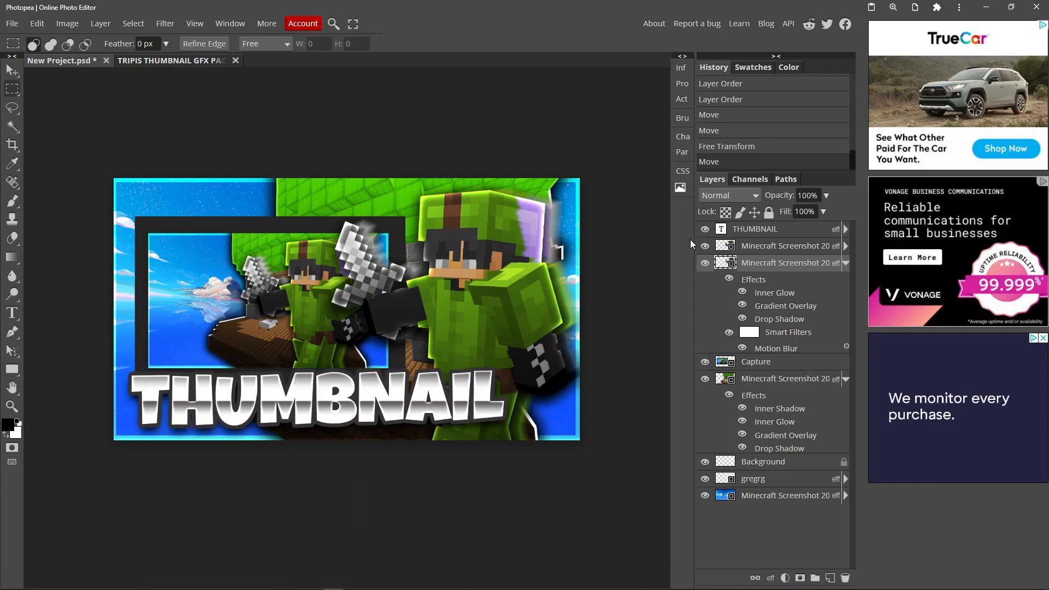
pyautogui.click(704, 229)
pyautogui.click(704, 230)
pyautogui.click(705, 230)
pyautogui.click(705, 230)
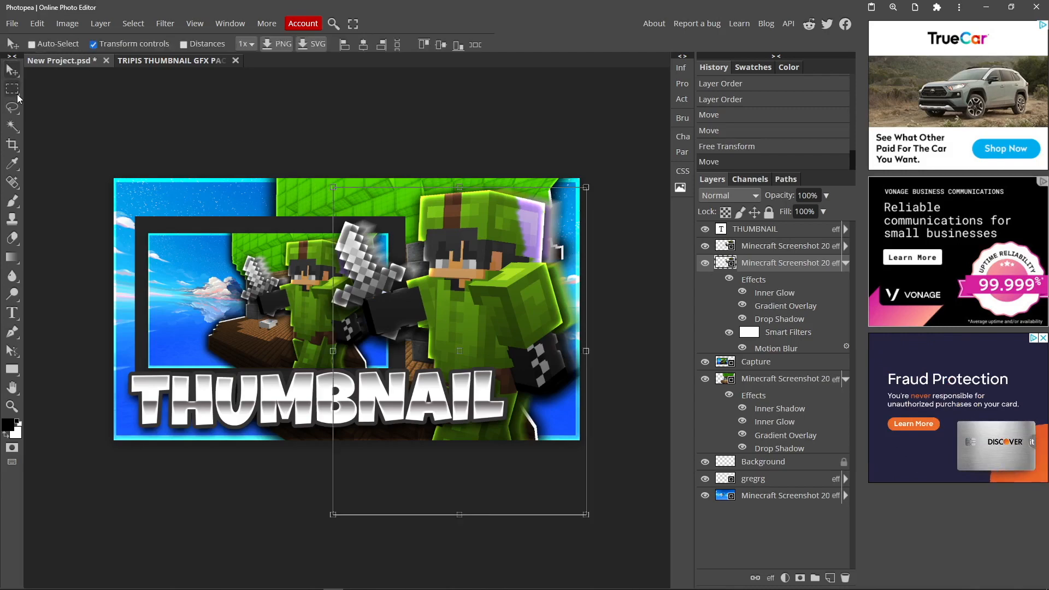
# In the TRIPIS THUMBNAIL GFX PACK document, show the character layer styles group and collapse and hide the TEXT LAYER STYLES group
pyautogui.doubleClick(763, 362)
pyautogui.rightClick(763, 362)
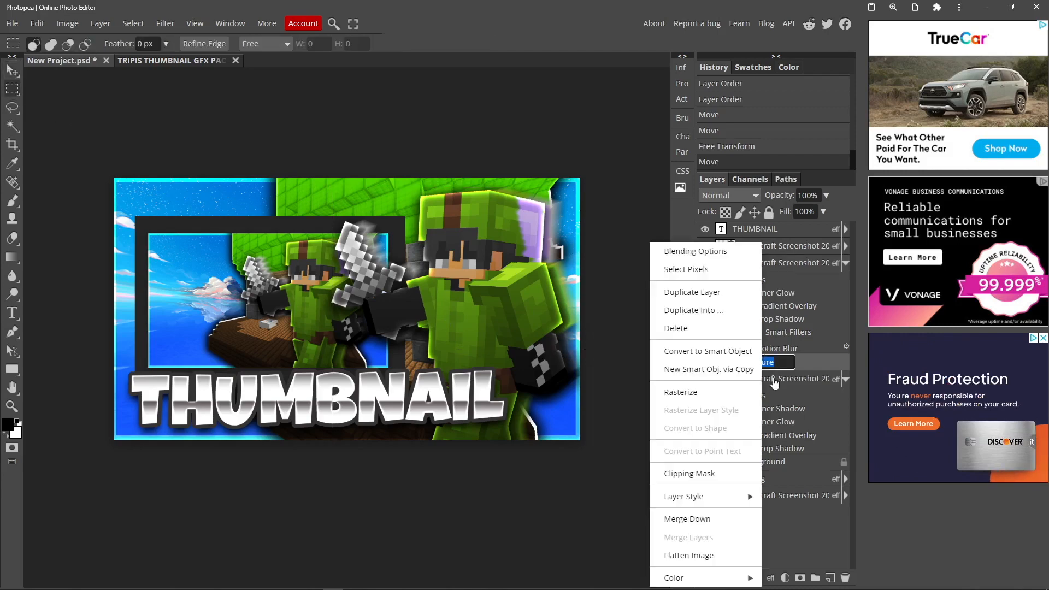
pyautogui.click(161, 62)
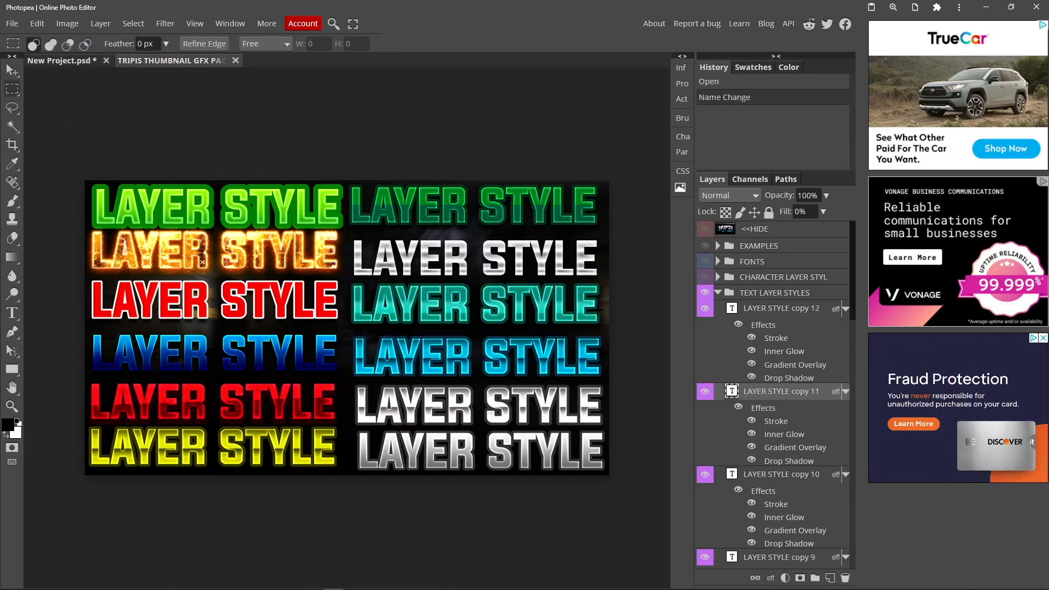
pyautogui.click(712, 277)
pyautogui.click(718, 277)
pyautogui.click(719, 277)
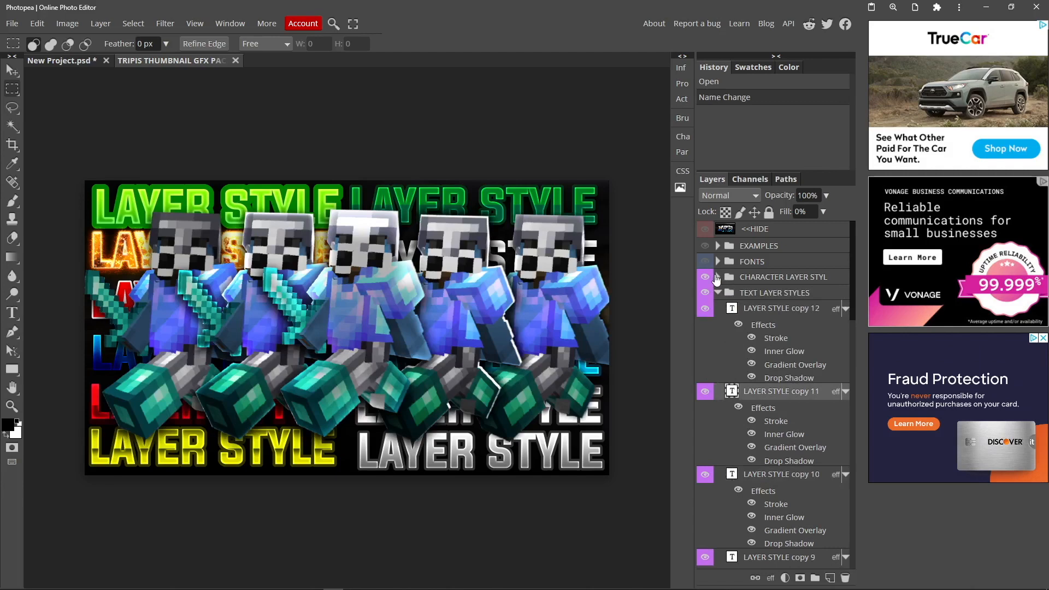
pyautogui.click(718, 292)
pyautogui.click(705, 292)
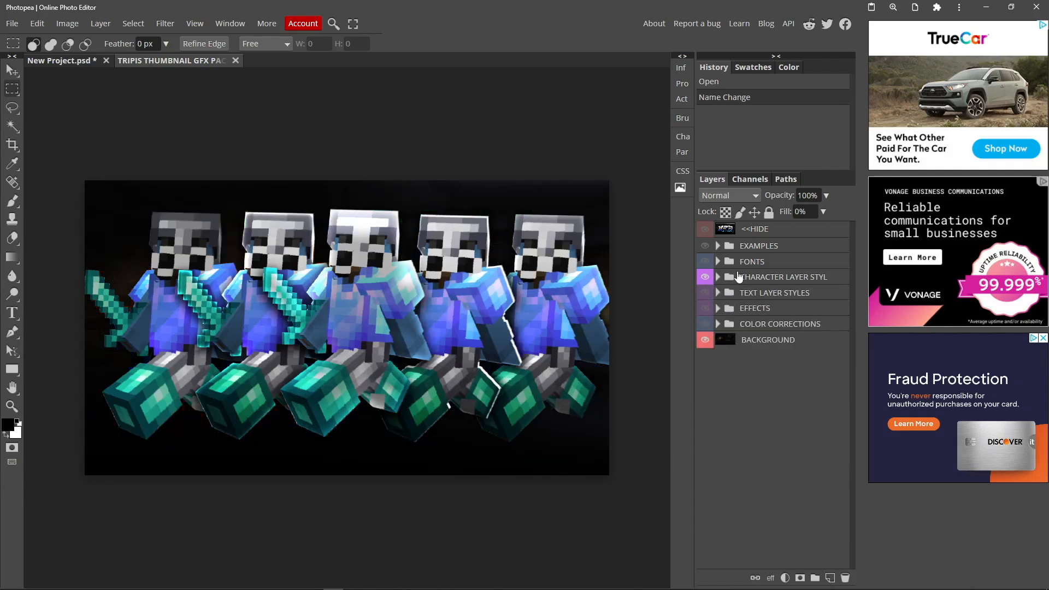
# Expand the character layer styles group and copy the layer style of character layer 2
pyautogui.click(724, 277)
pyautogui.click(719, 277)
pyautogui.rightClick(750, 310)
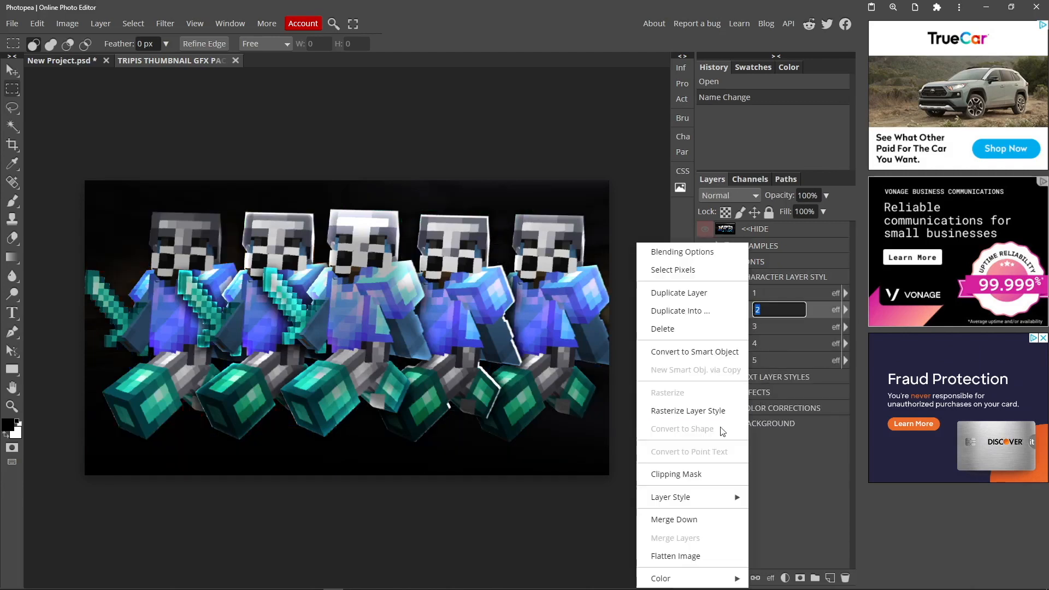
pyautogui.moveTo(697, 498)
pyautogui.click(766, 498)
pyautogui.click(188, 104)
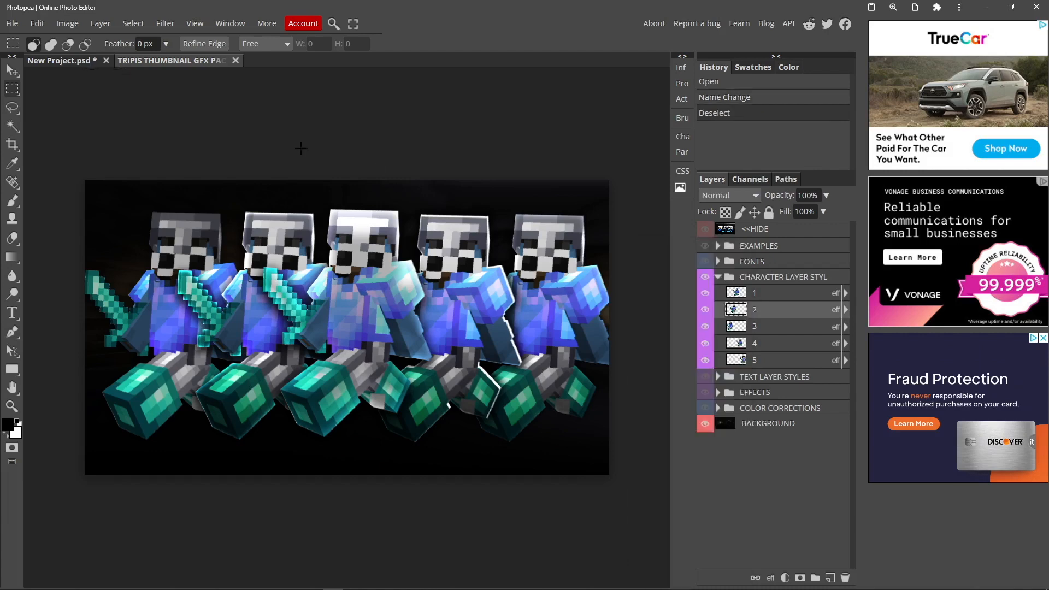
# Return to the New Project.psd document and paste the copied layer style onto the Capture layer
pyautogui.click(121, 64)
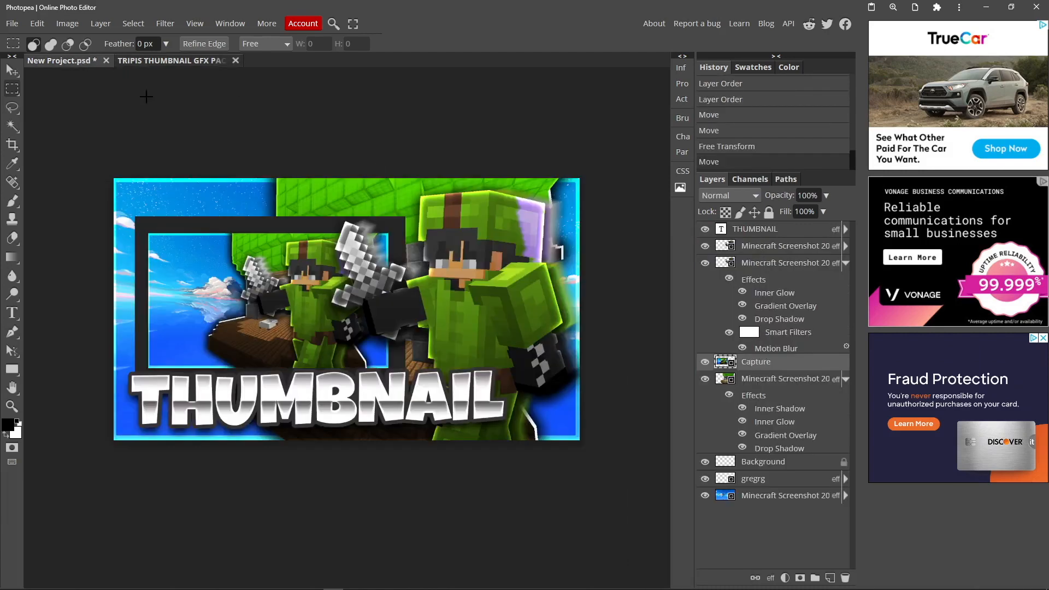
pyautogui.rightClick(765, 362)
pyautogui.moveTo(729, 497)
pyautogui.click(790, 515)
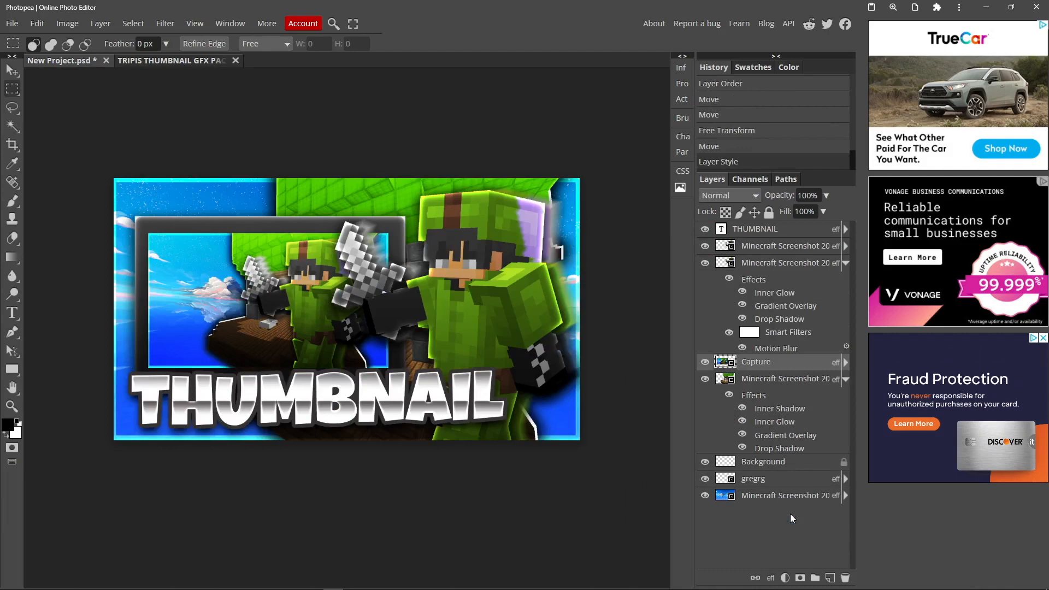
pyautogui.click(16, 67)
pyautogui.click(16, 95)
pyautogui.scroll(-2, 314, 258)
pyautogui.scroll(2, 314, 258)
pyautogui.scroll(-5, 314, 258)
pyautogui.scroll(4, 314, 257)
pyautogui.scroll(-3, 314, 258)
pyautogui.scroll(4, 313, 257)
# Move the THUMBNAIL text toward the right edge of the canvas, clearing space in the lower-left corner
pyautogui.click(14, 70)
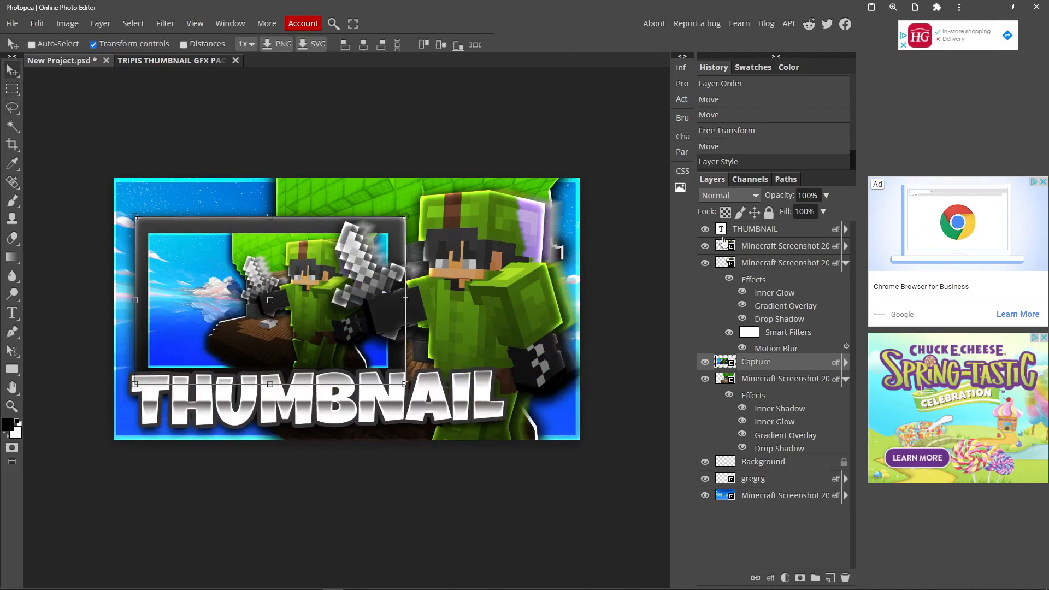
pyautogui.click(726, 230)
pyautogui.moveTo(251, 395); pyautogui.dragTo(310, 398)
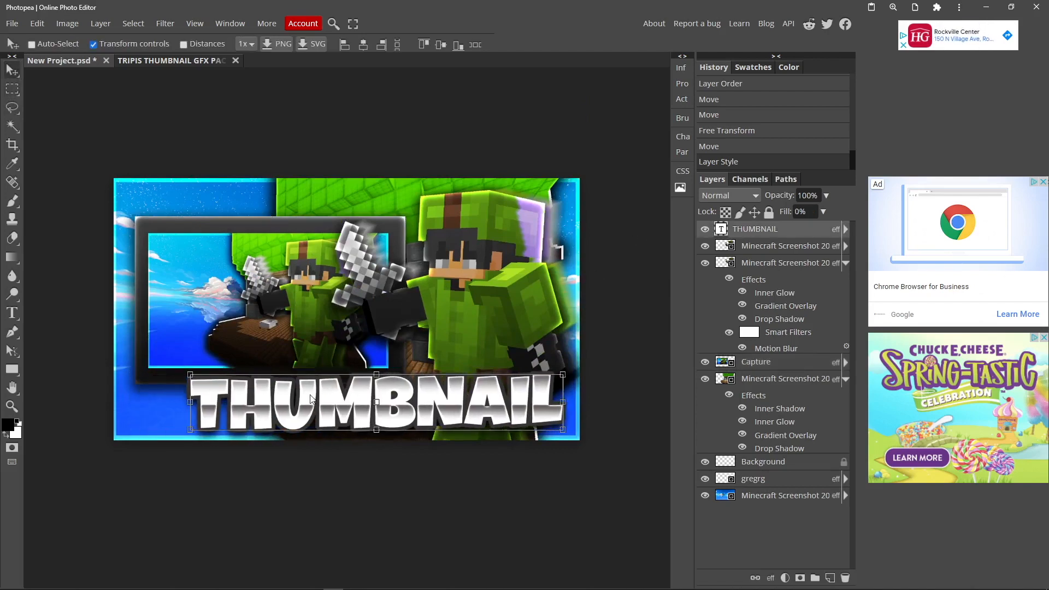
# Paste the Photoshop and Photopea logo images into the project as two new layers
pyautogui.click(12, 89)
pyautogui.hotkey('ctrl', 'v')
pyautogui.hotkey('ctrl', 'v')
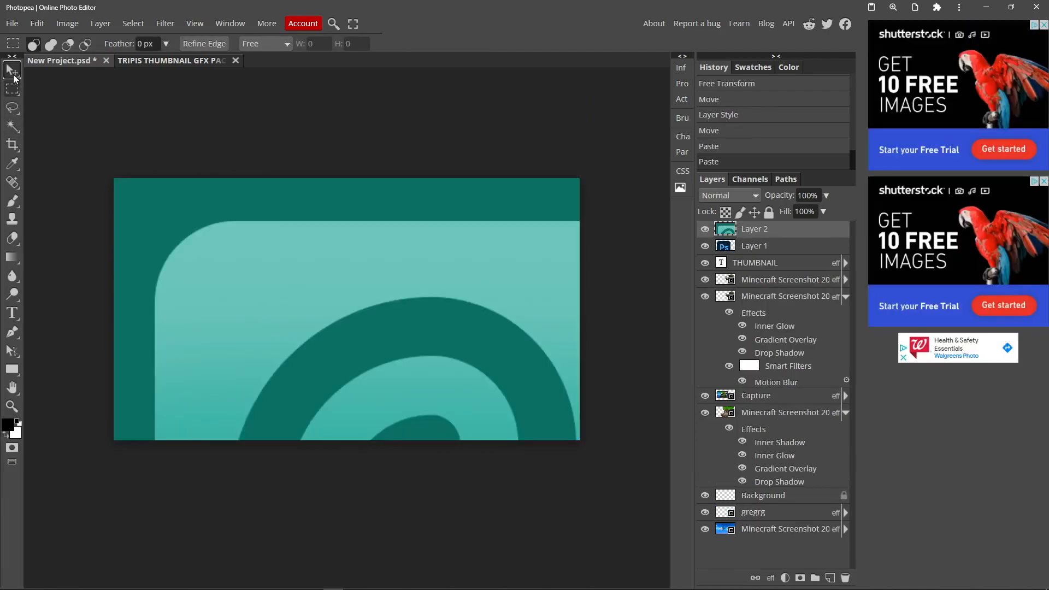
# Scale down both logo layers over the thumbnail and shrink the THUMBNAIL text to about 88%
pyautogui.click(14, 76)
pyautogui.rightClick(208, 334)
pyautogui.click(240, 365)
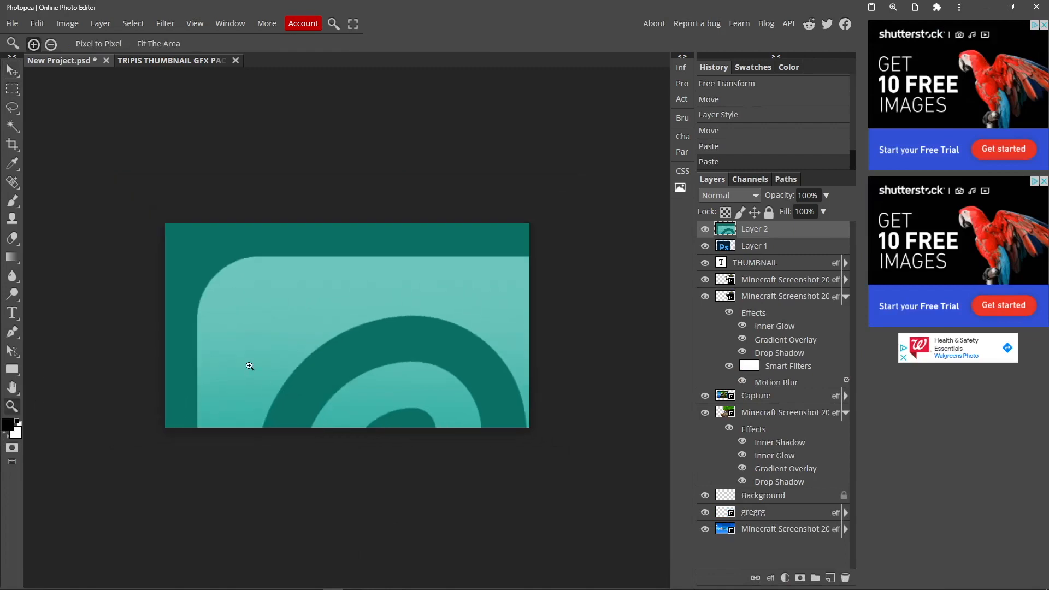
pyautogui.moveTo(173, 231); pyautogui.dragTo(389, 451)
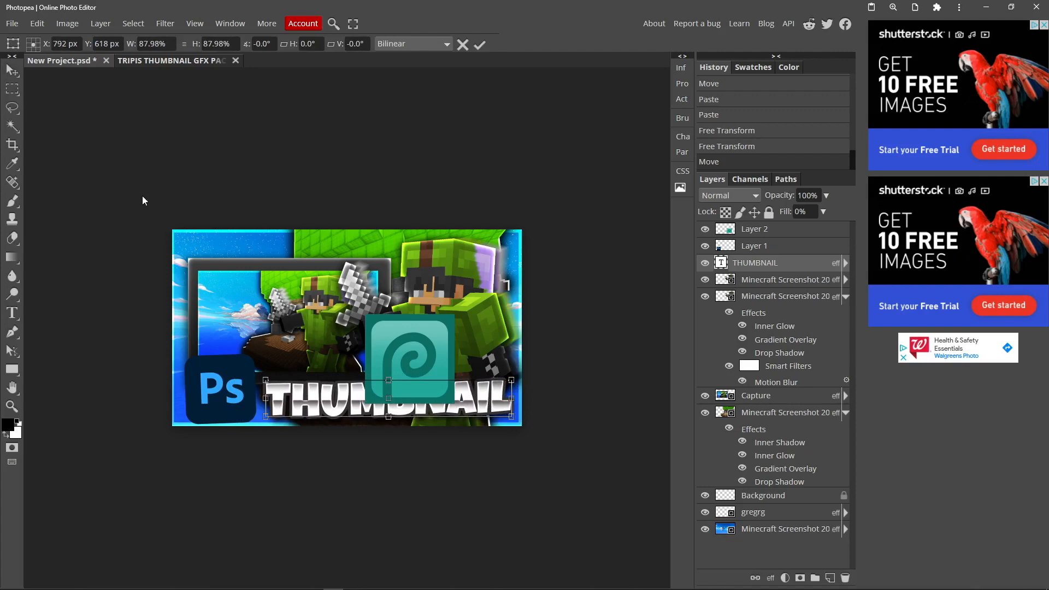
pyautogui.click(11, 89)
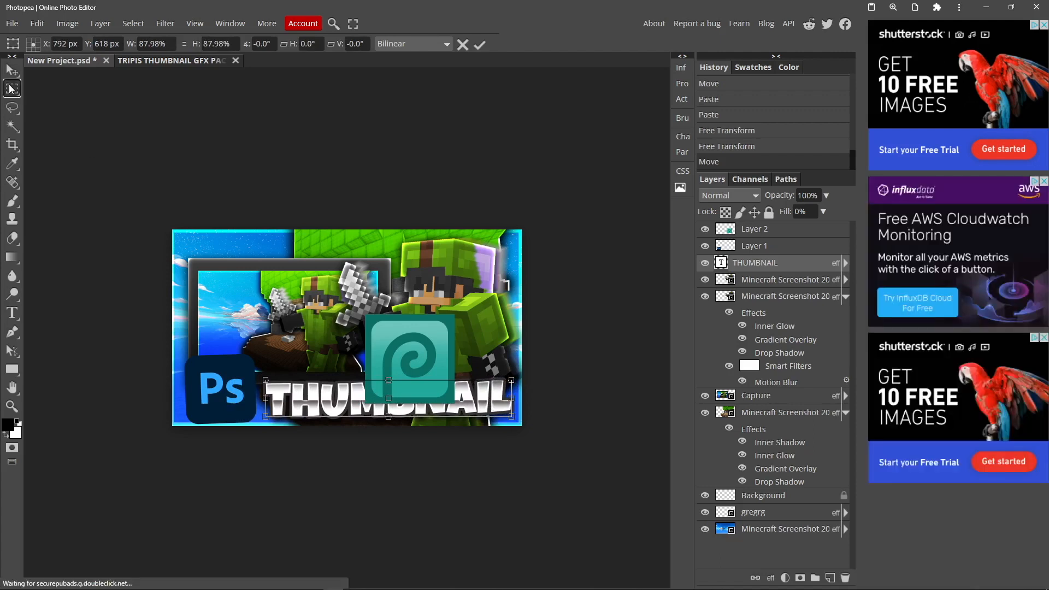
# Paste the copied layer style onto the Photoshop logo layer, Layer 1
pyautogui.click(747, 247)
pyautogui.rightClick(747, 247)
pyautogui.moveTo(705, 497)
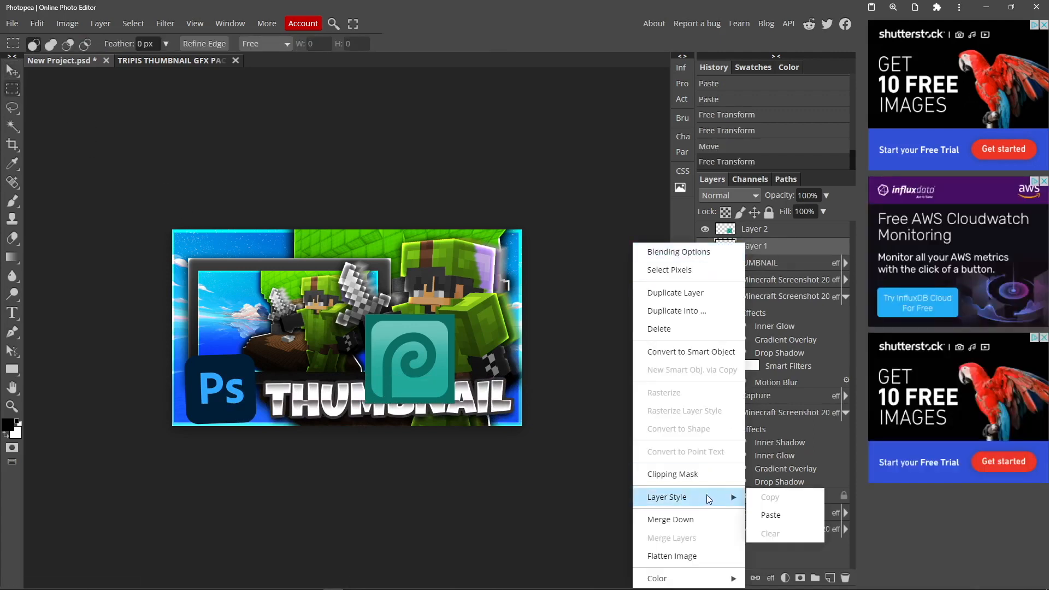
pyautogui.click(772, 516)
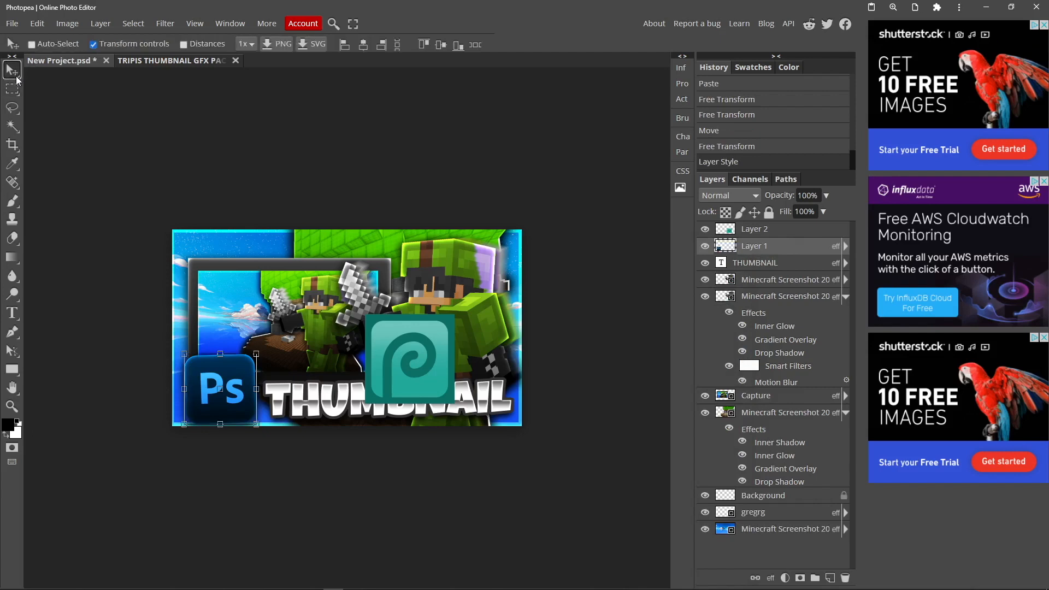
# Shrink both logos and stack them in the canvas's lower-left corner, with the Photopea logo beneath the Photoshop logo
pyautogui.hotkey('alt', ']')
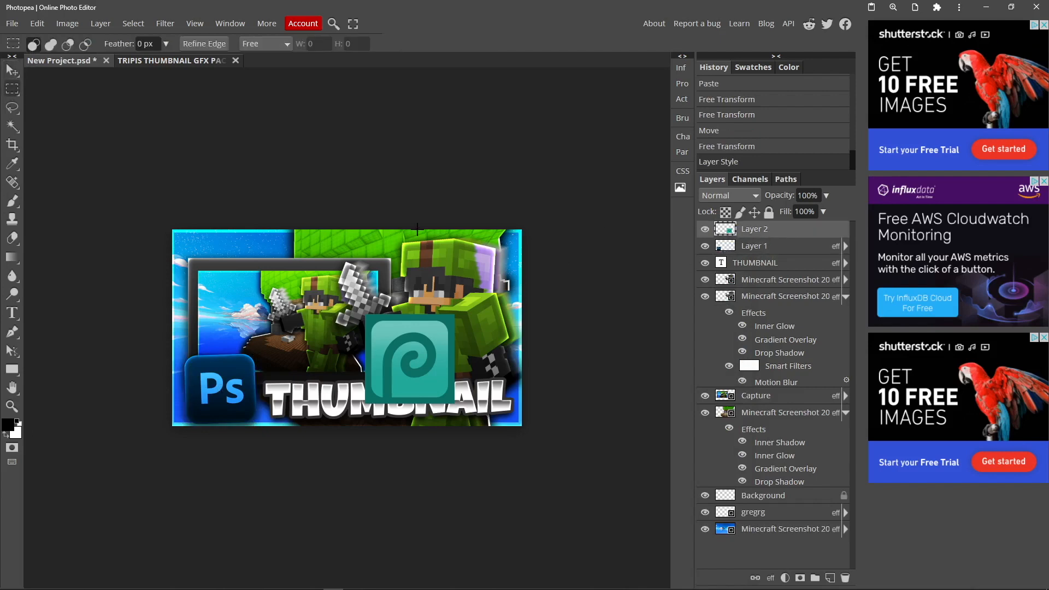
pyautogui.click(12, 70)
pyautogui.moveTo(381, 357); pyautogui.dragTo(211, 357)
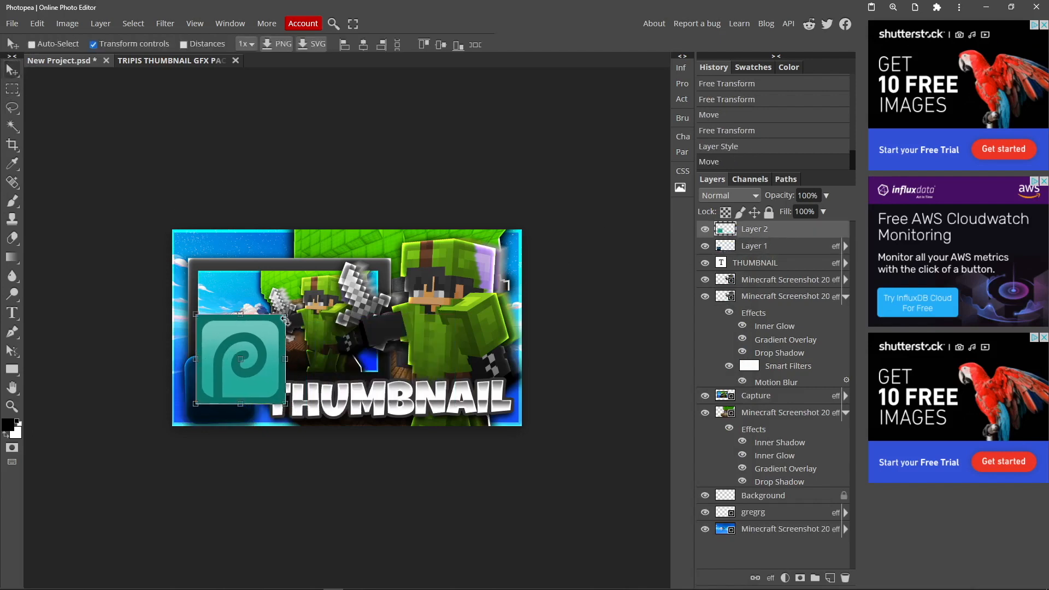
pyautogui.moveTo(284, 314); pyautogui.dragTo(250, 420)
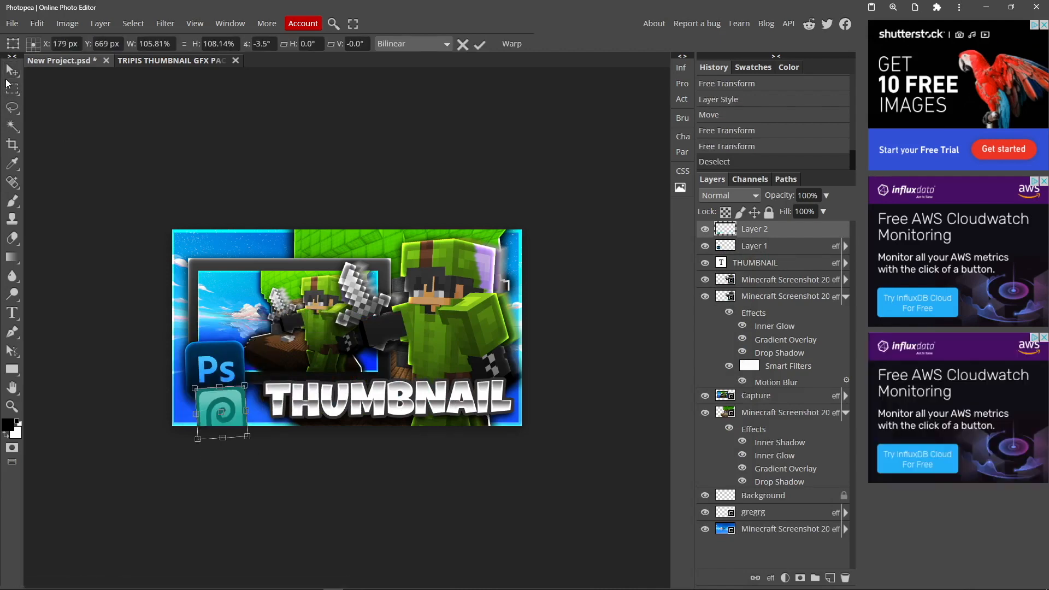
pyautogui.click(11, 87)
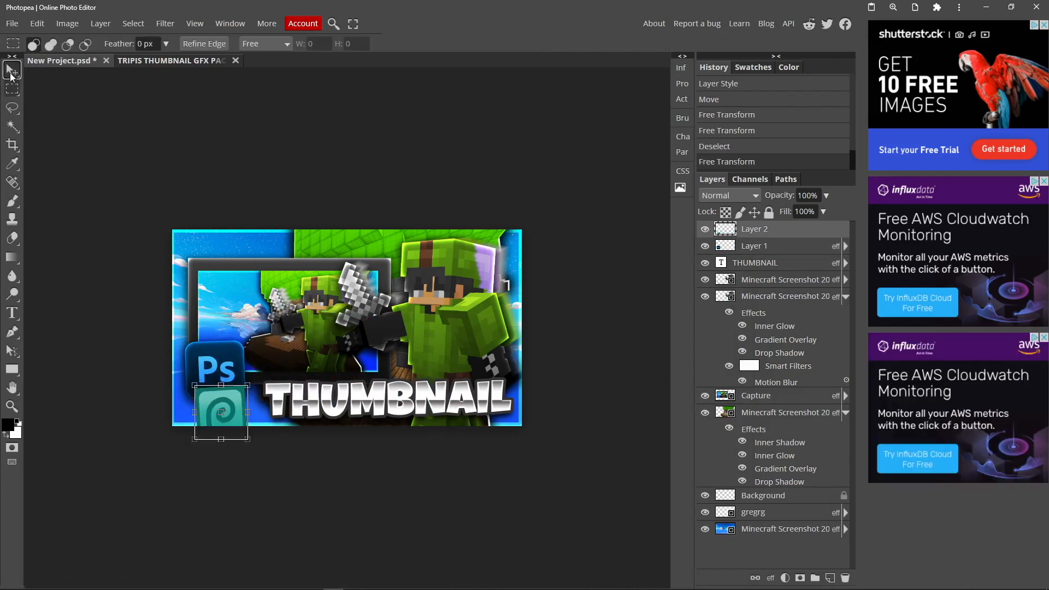
# Paste the copied layer style onto the Photopea logo layer, Layer 2, and enlarge the THUMBNAIL text beside the logos
pyautogui.rightClick(744, 226)
pyautogui.moveTo(794, 476)
pyautogui.click(818, 494)
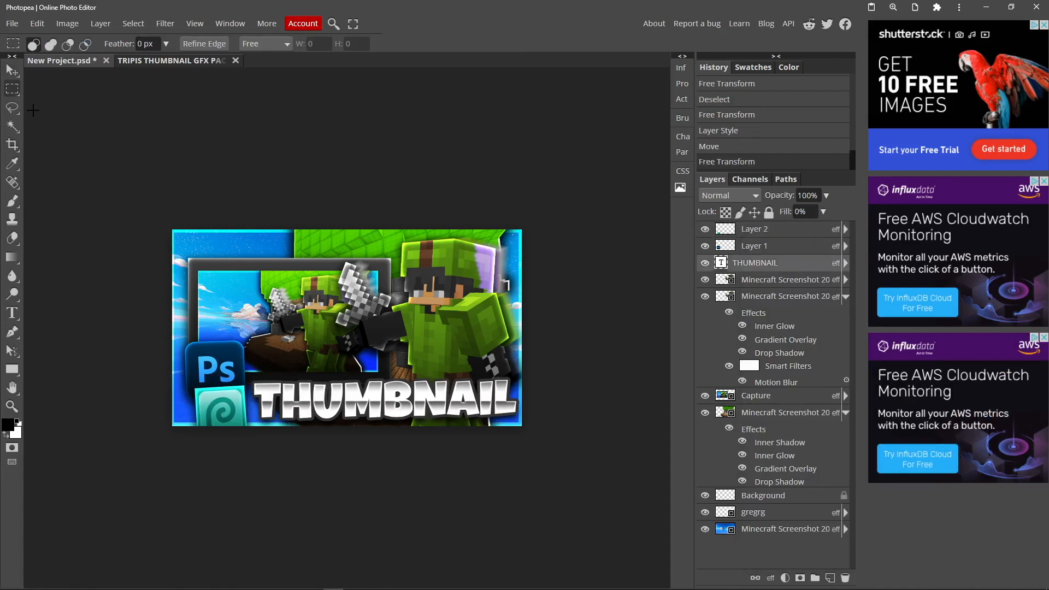
pyautogui.scroll(-1, 253, 275)
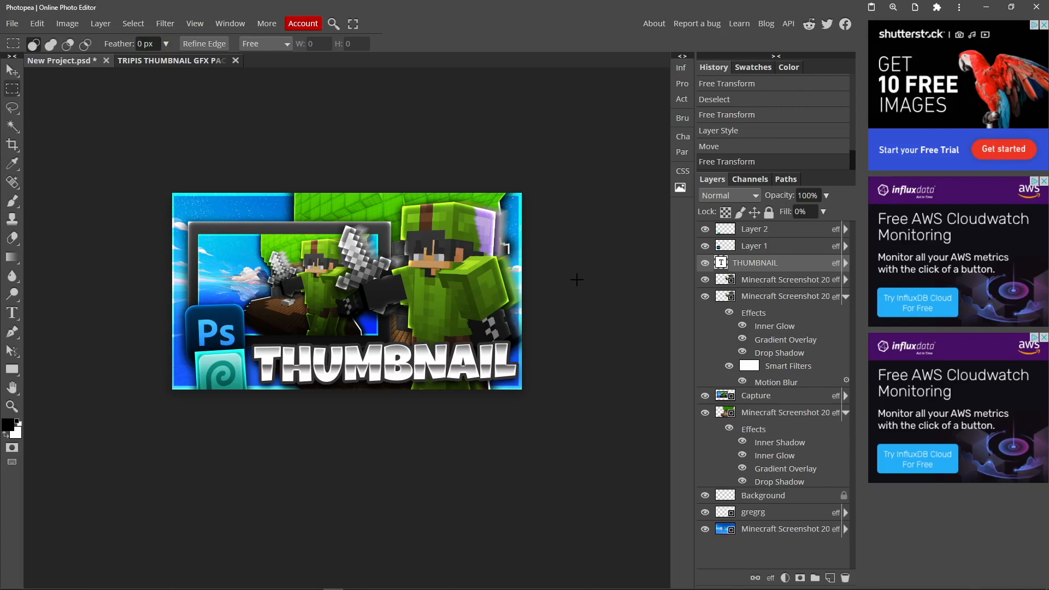
pyautogui.scroll(1, 397, 299)
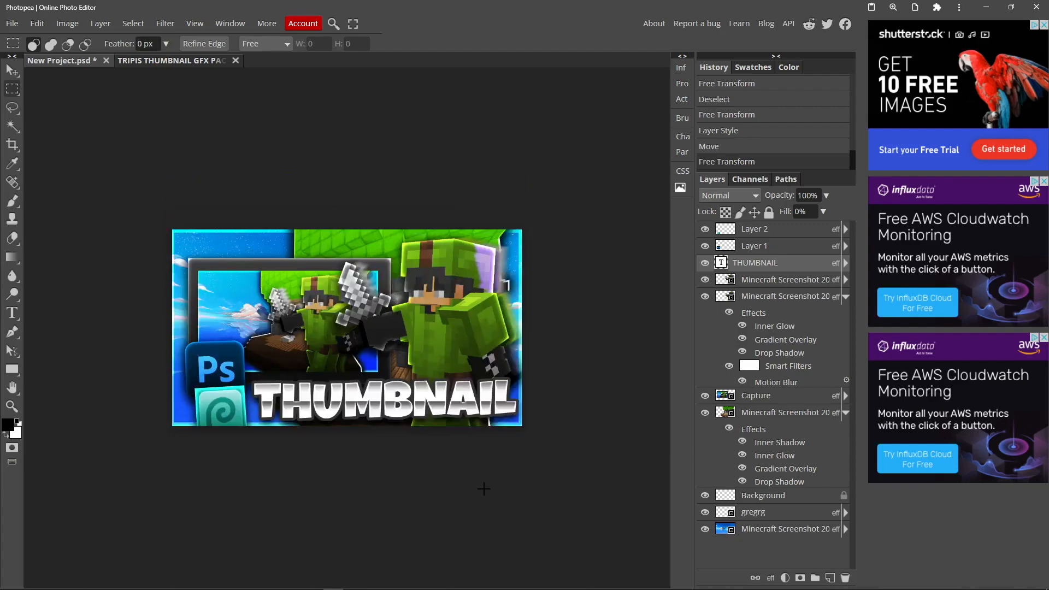
# Open the PNG export settings, review the available formats, and close the export dialog without saving
pyautogui.click(11, 23)
pyautogui.moveTo(36, 201)
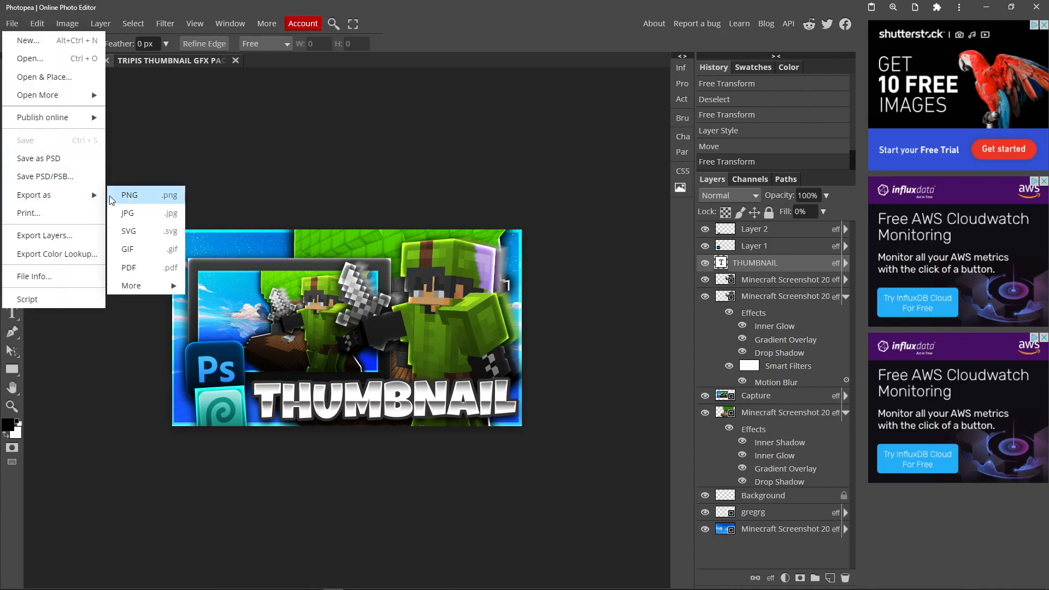
pyautogui.click(145, 195)
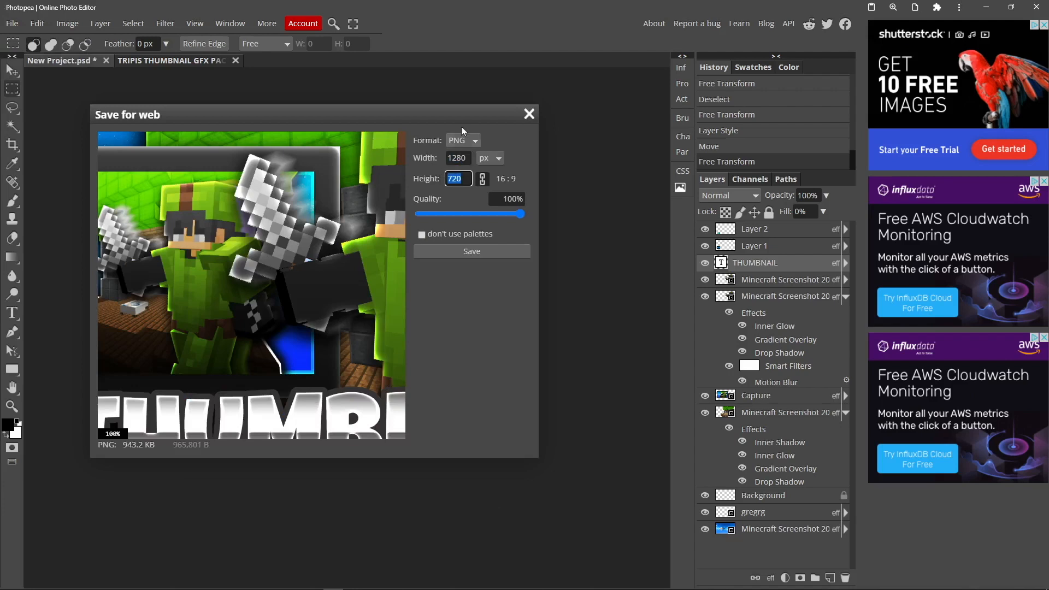
pyautogui.click(466, 140)
pyautogui.click(466, 139)
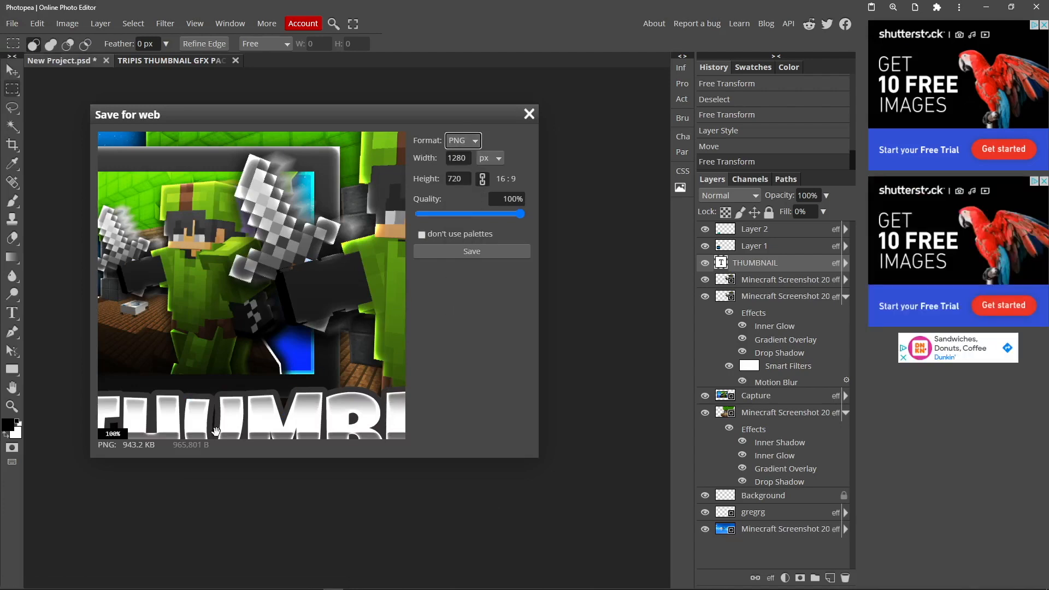
pyautogui.click(528, 114)
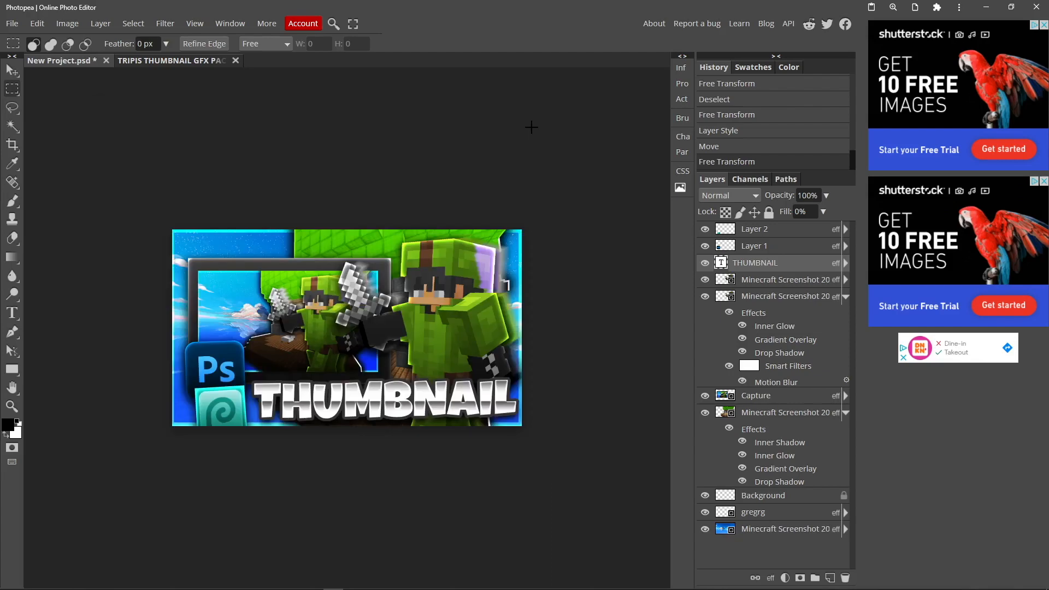